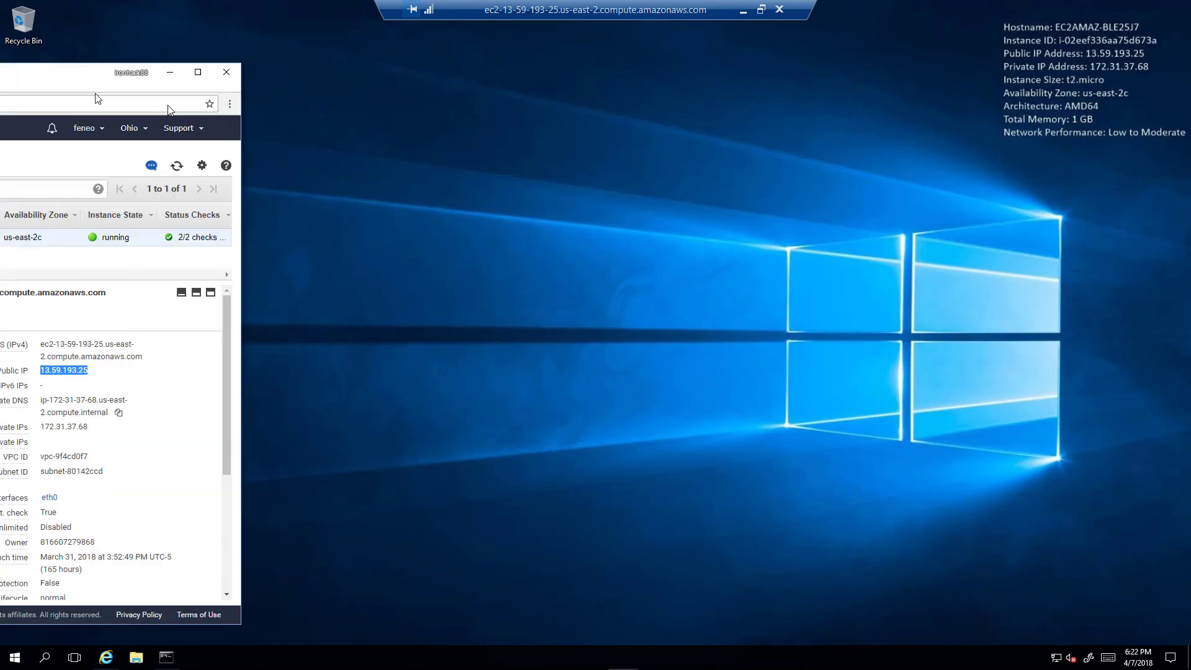
# Centre the EC2 console window and select the instance's t2.micro Instance type value.
pyautogui.moveTo(0, 57); pyautogui.dragTo(707, 80)
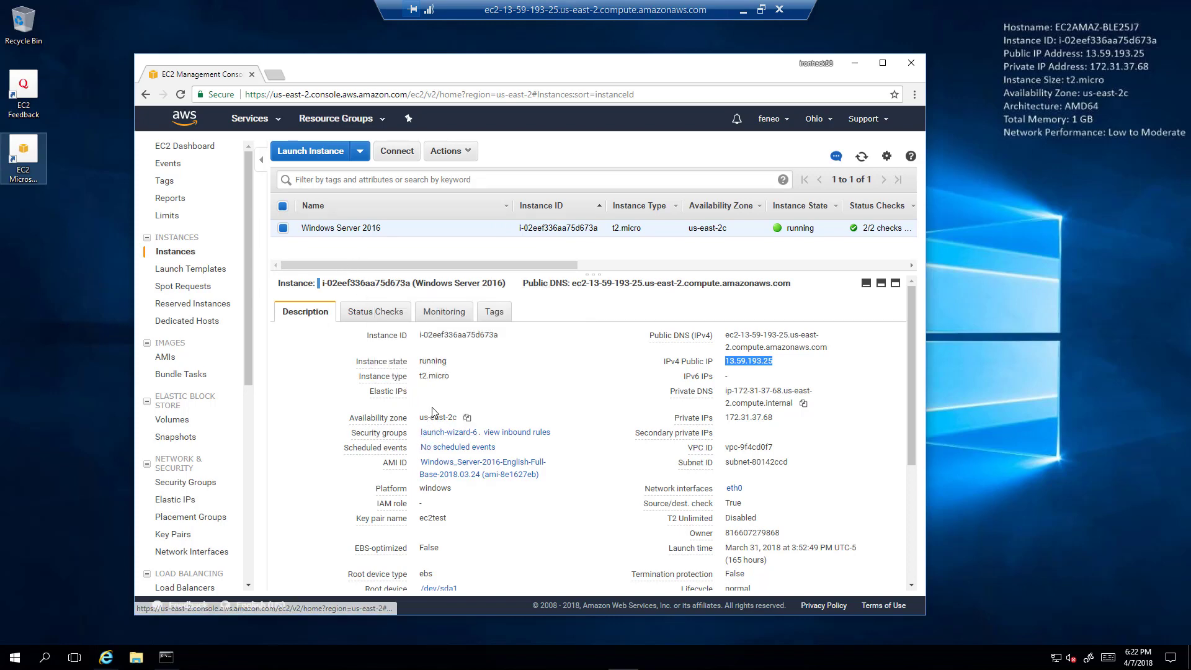
pyautogui.moveTo(450, 377); pyautogui.dragTo(415, 381)
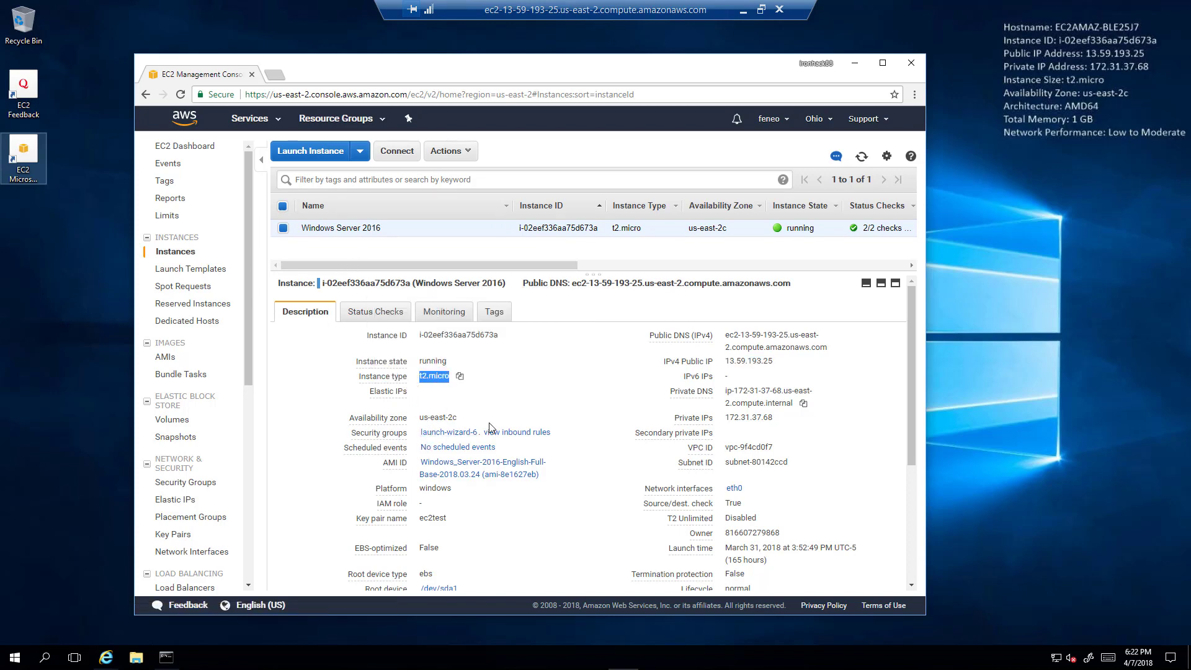
pyautogui.moveTo(391, 388)
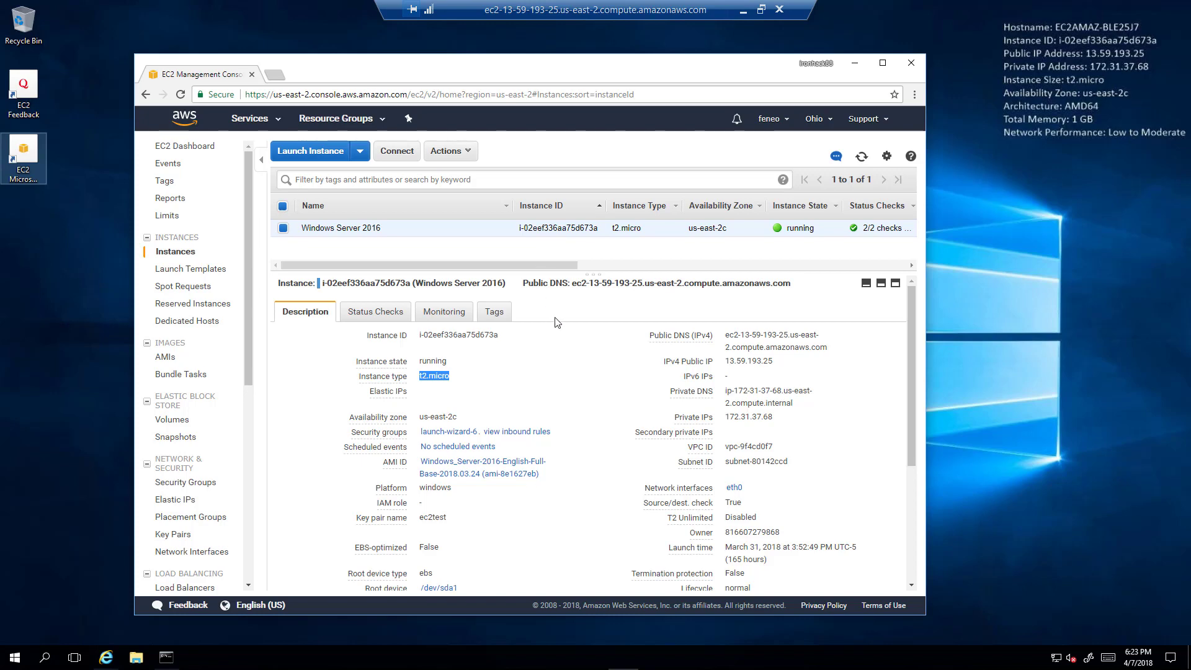
# Minimize the browser and launch Server Manager from the Start menu.
pyautogui.click(853, 64)
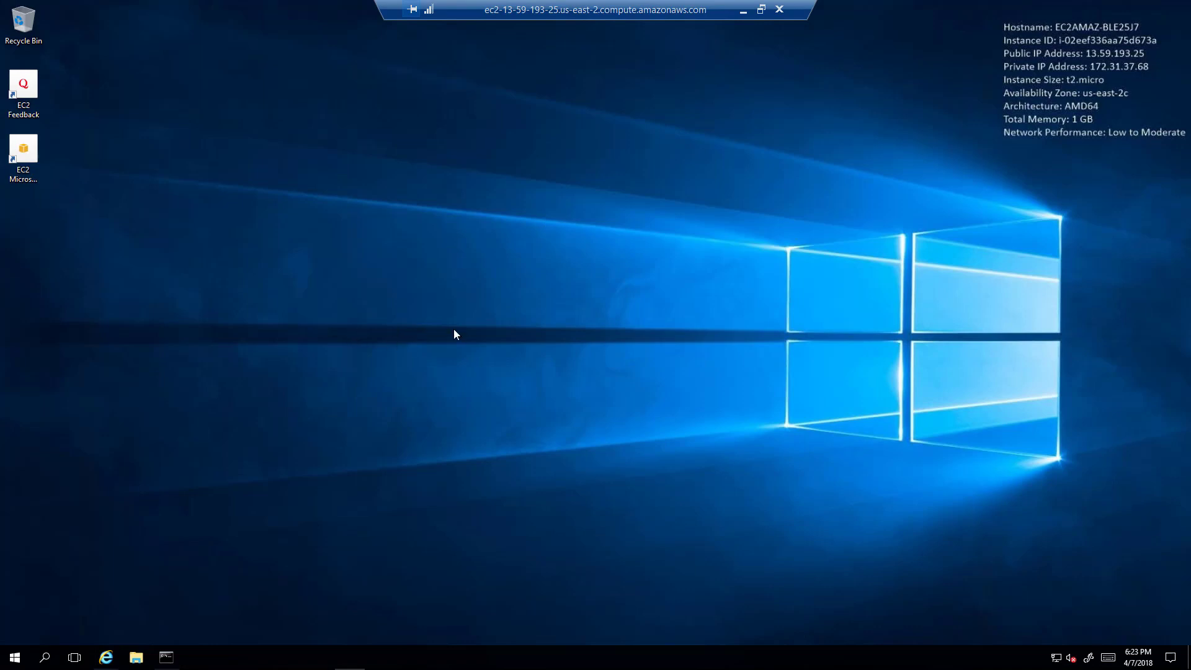
pyautogui.click(15, 656)
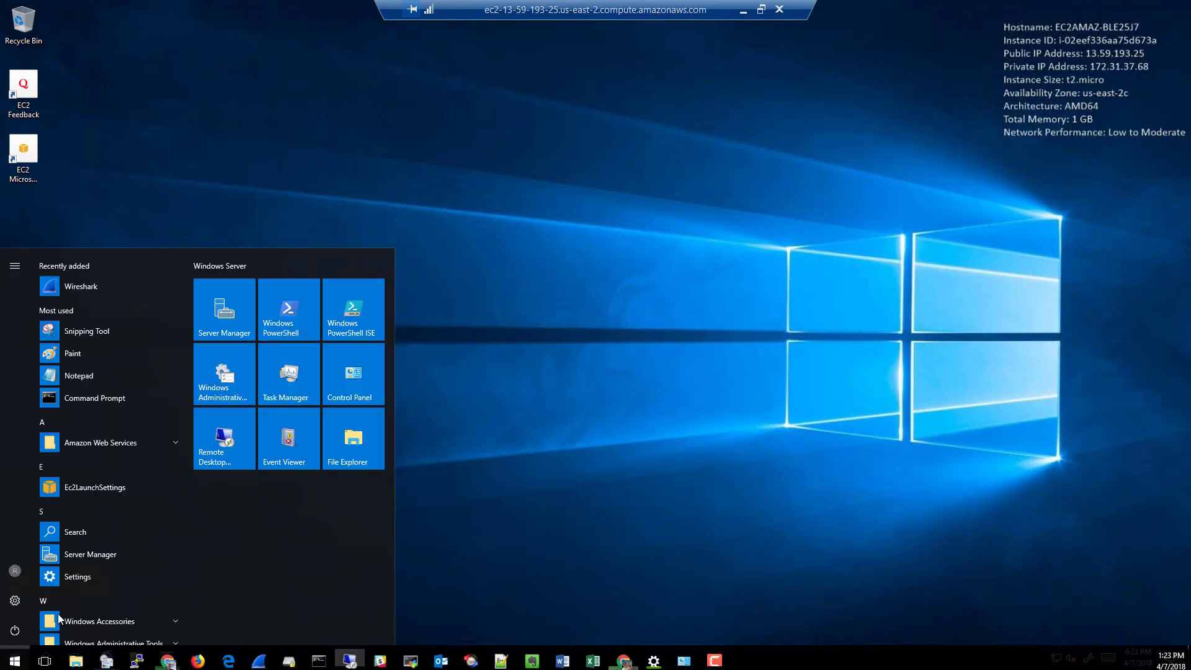
pyautogui.click(87, 552)
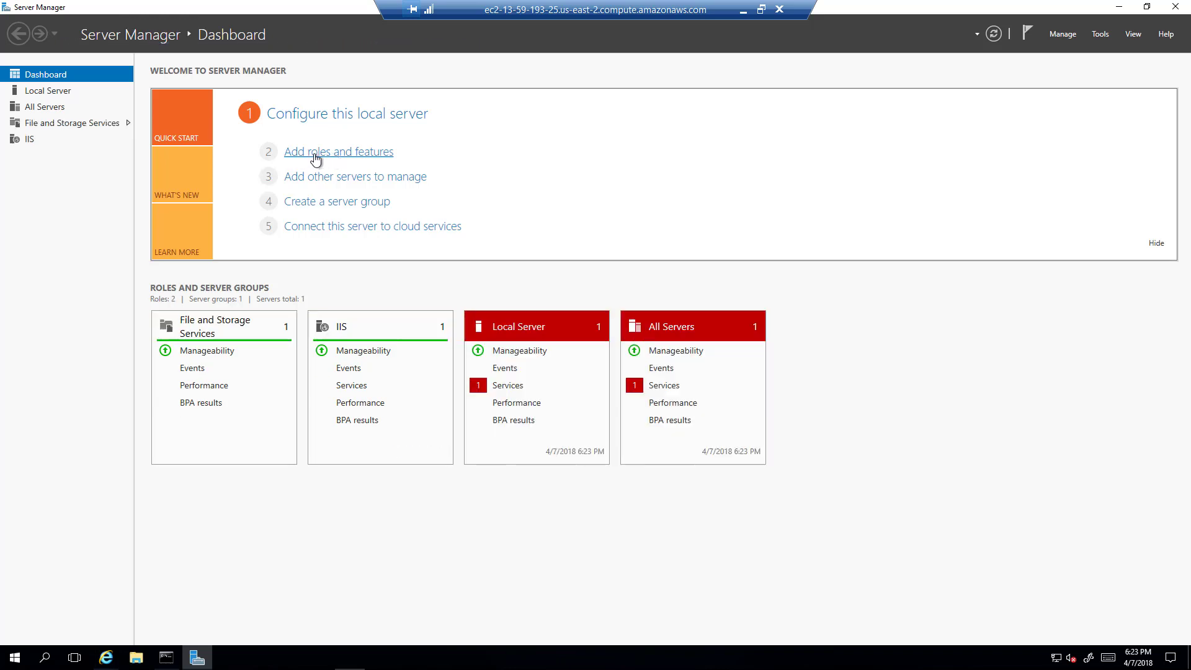
# Launch Add Roles and Features, keeping role-based installation on this server, up to Server Roles.
pyautogui.click(315, 153)
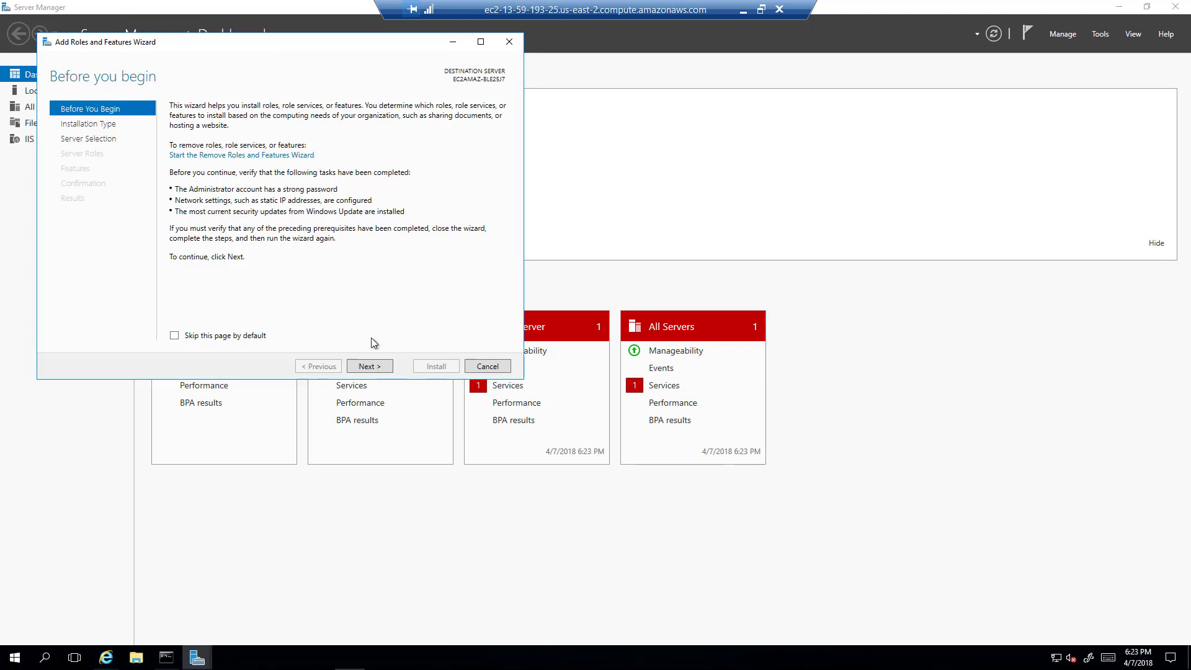
pyautogui.click(381, 366)
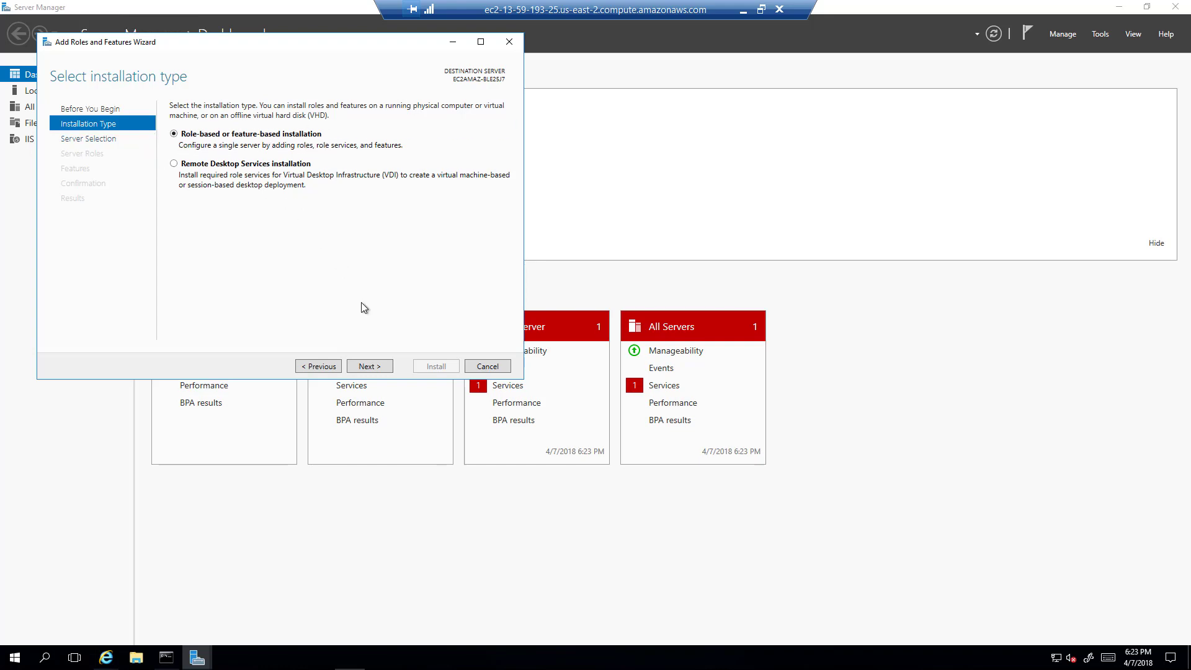
pyautogui.click(372, 366)
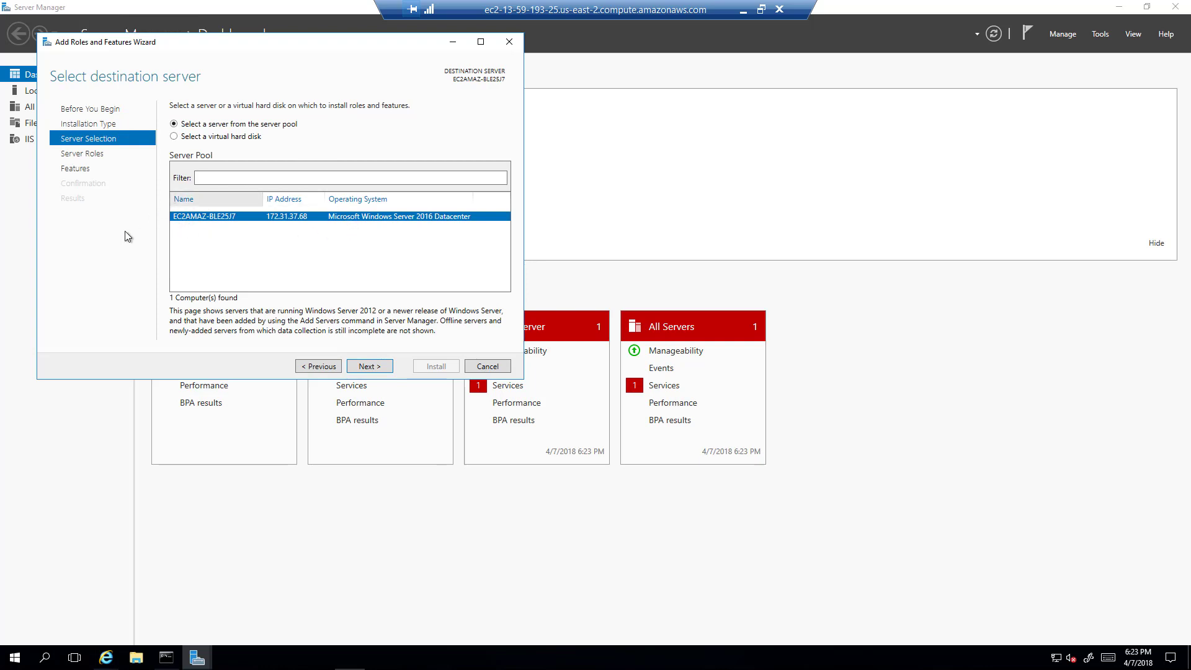
pyautogui.click(373, 367)
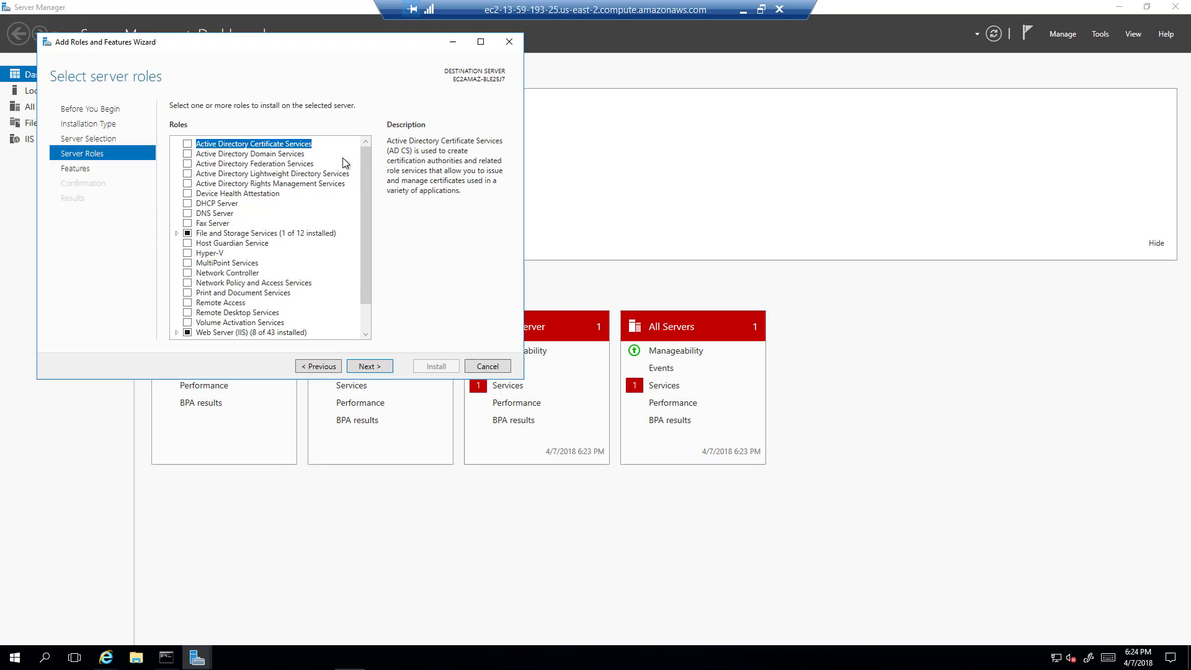
# Tick Active Directory Domain Services and accept the management tool features it requires.
pyautogui.click(187, 155)
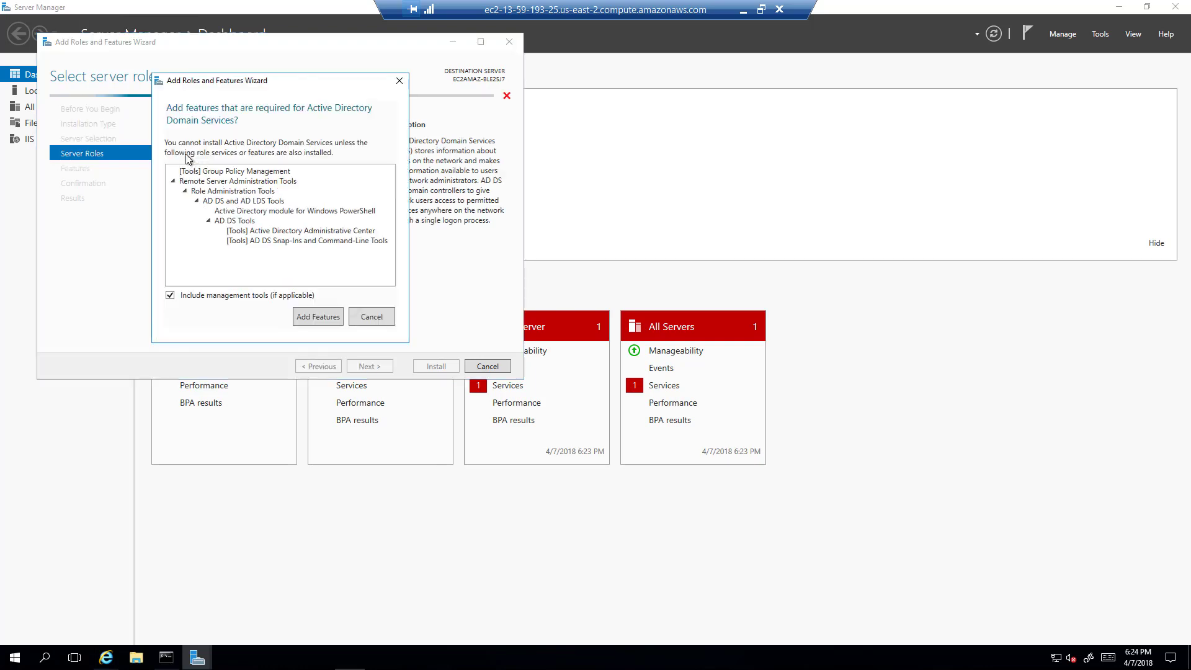
pyautogui.click(358, 314)
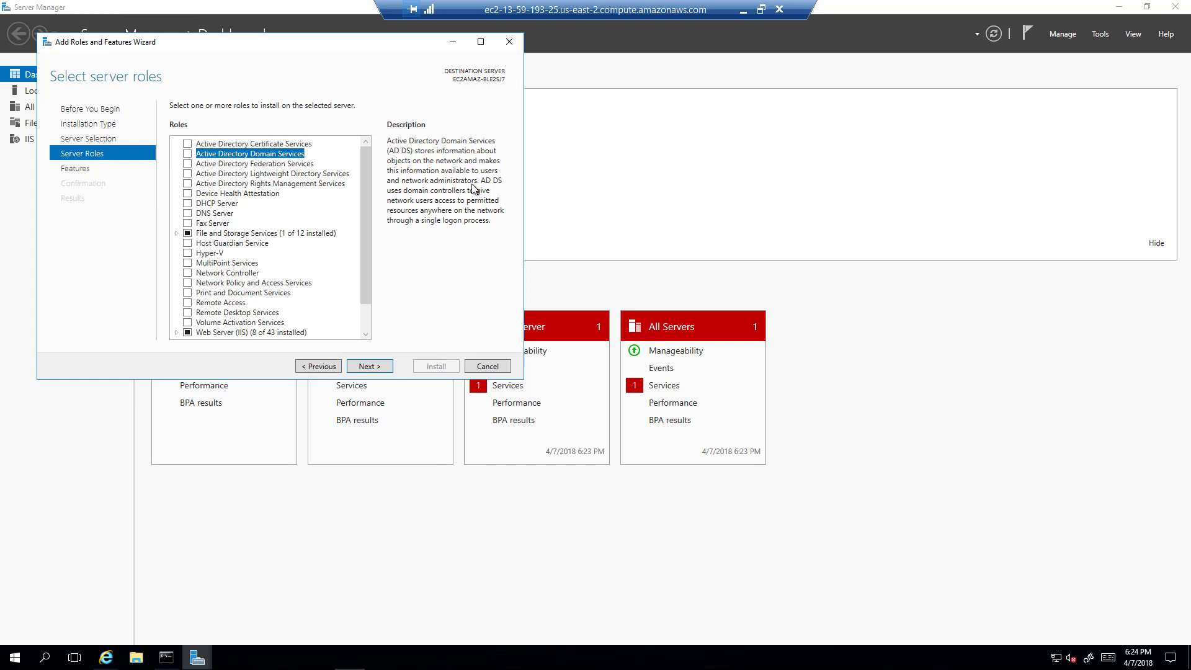
pyautogui.click(188, 154)
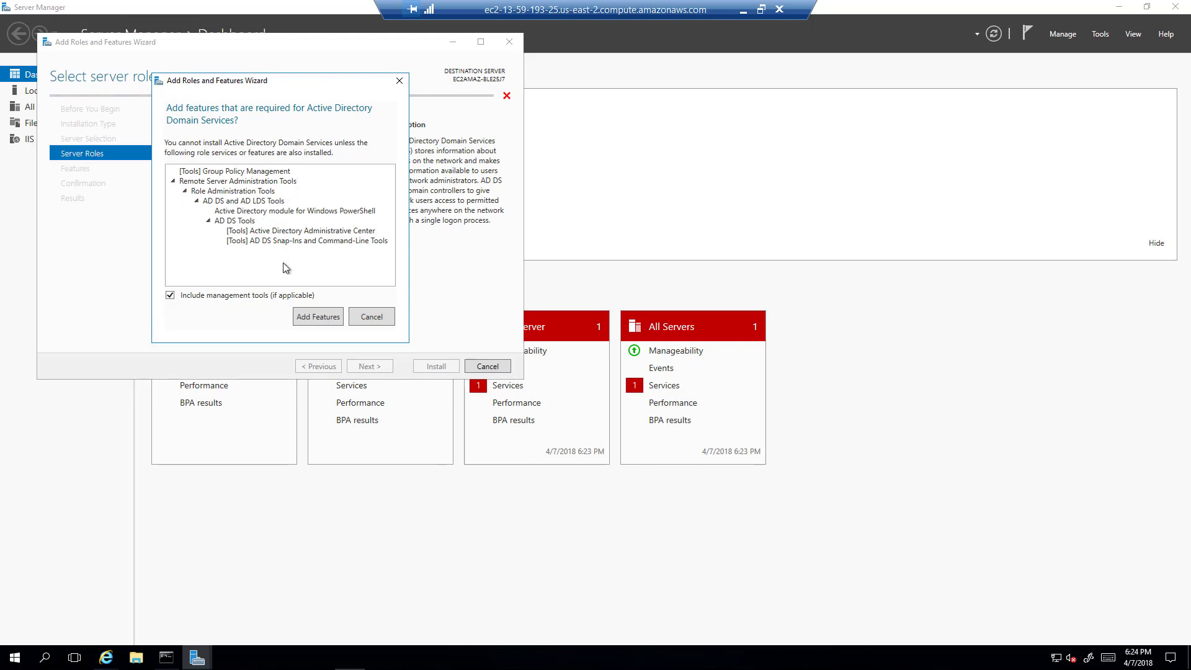
pyautogui.click(312, 317)
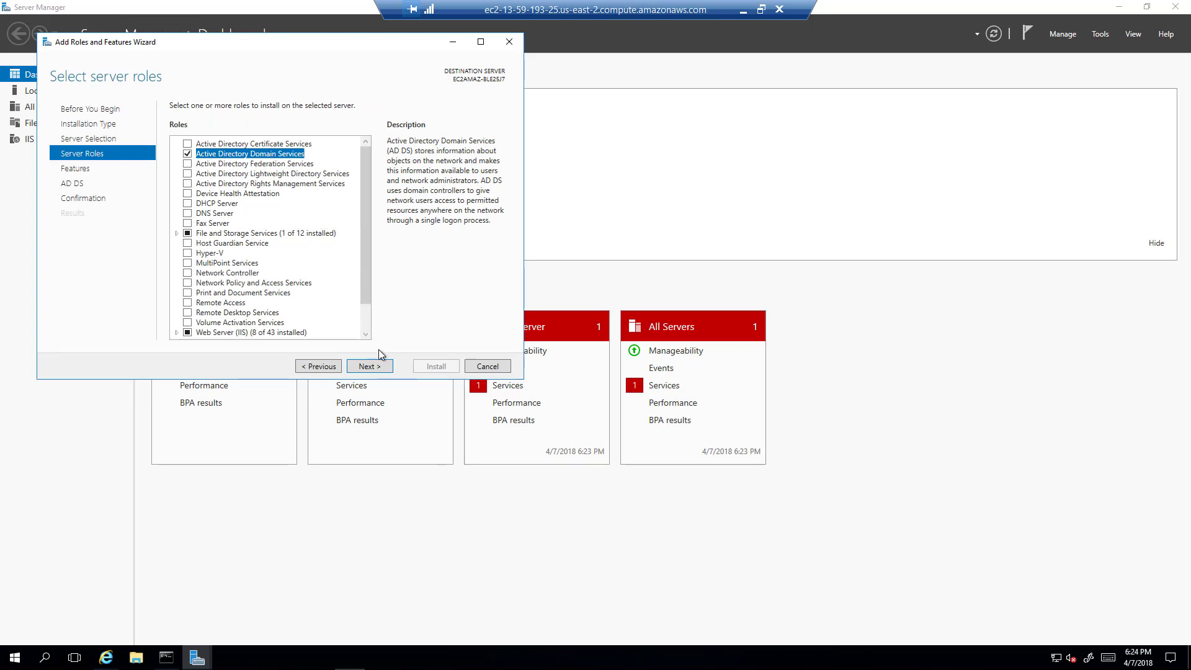
# Step past the Features and AD DS pages and install the AD DS role.
pyautogui.click(369, 366)
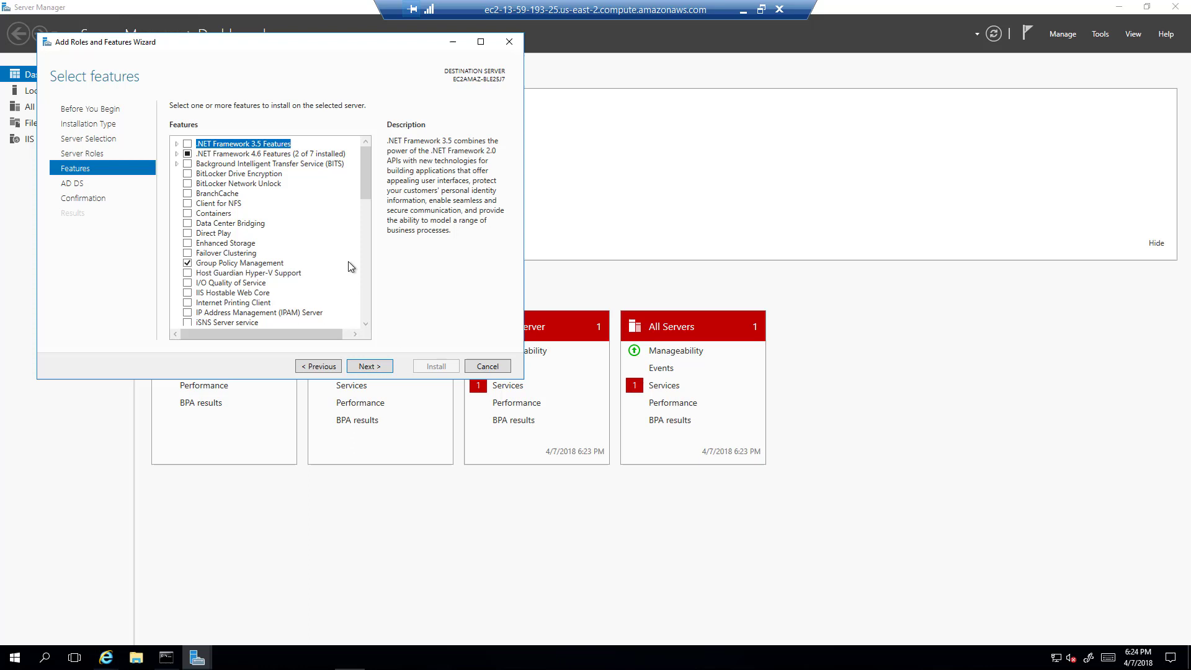
pyautogui.click(369, 365)
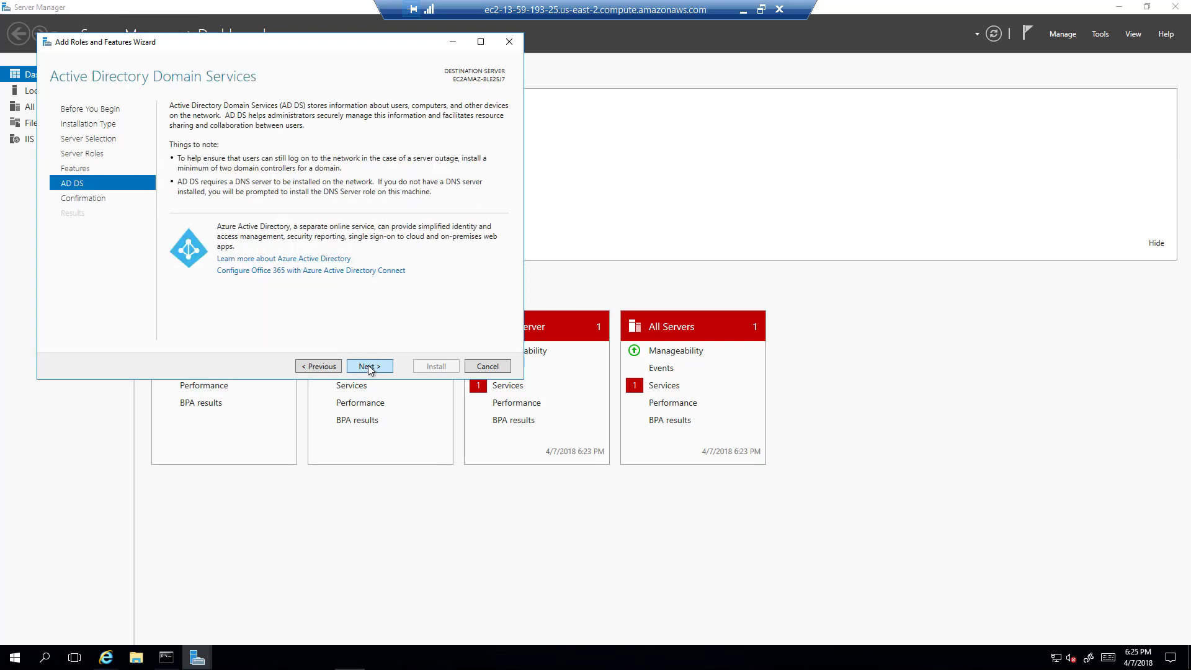
pyautogui.click(369, 366)
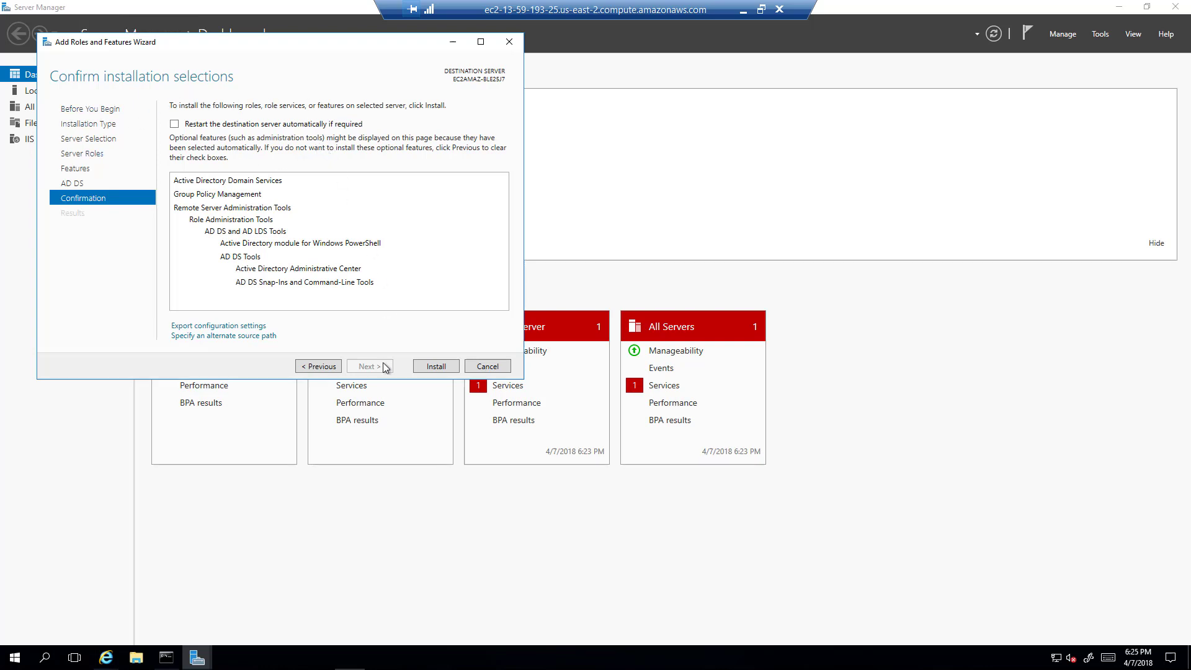
pyautogui.click(444, 366)
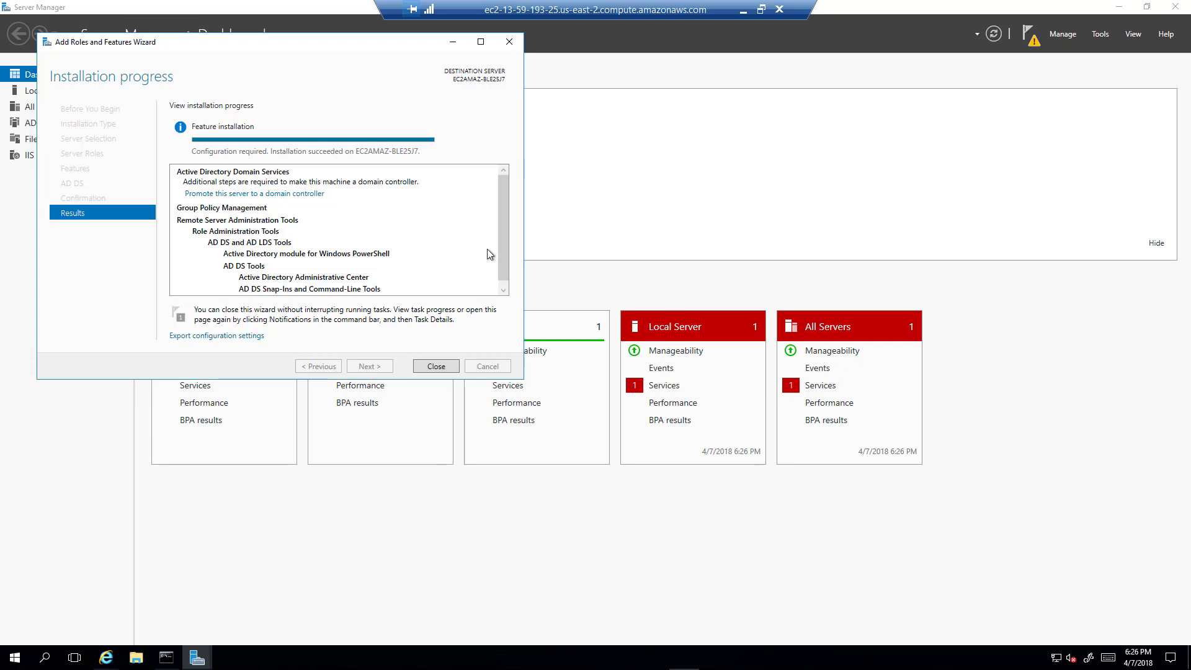
# Close the wizard and open the AD DS pending task details via More....
pyautogui.click(435, 366)
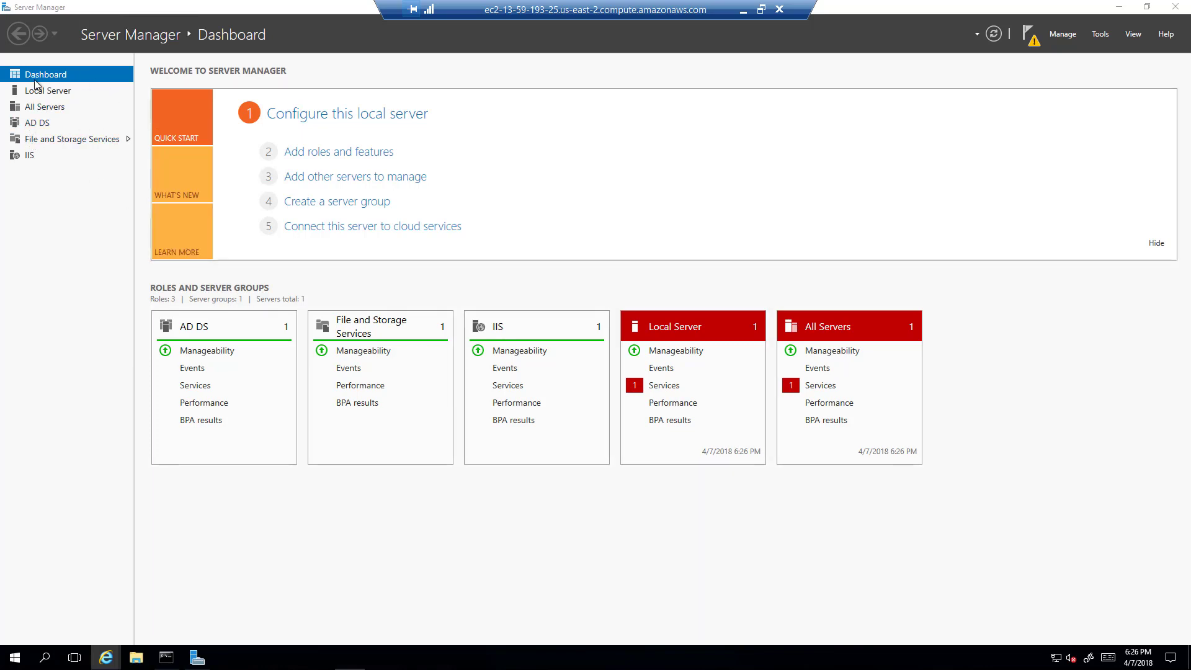
pyautogui.click(35, 124)
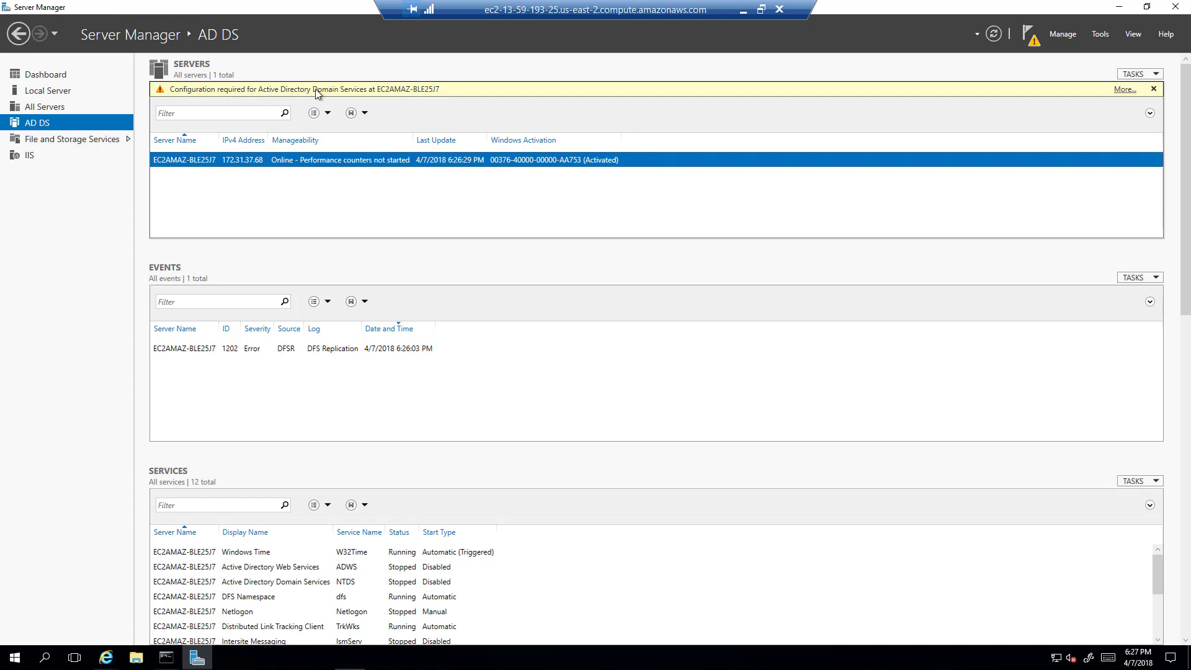
pyautogui.click(1124, 89)
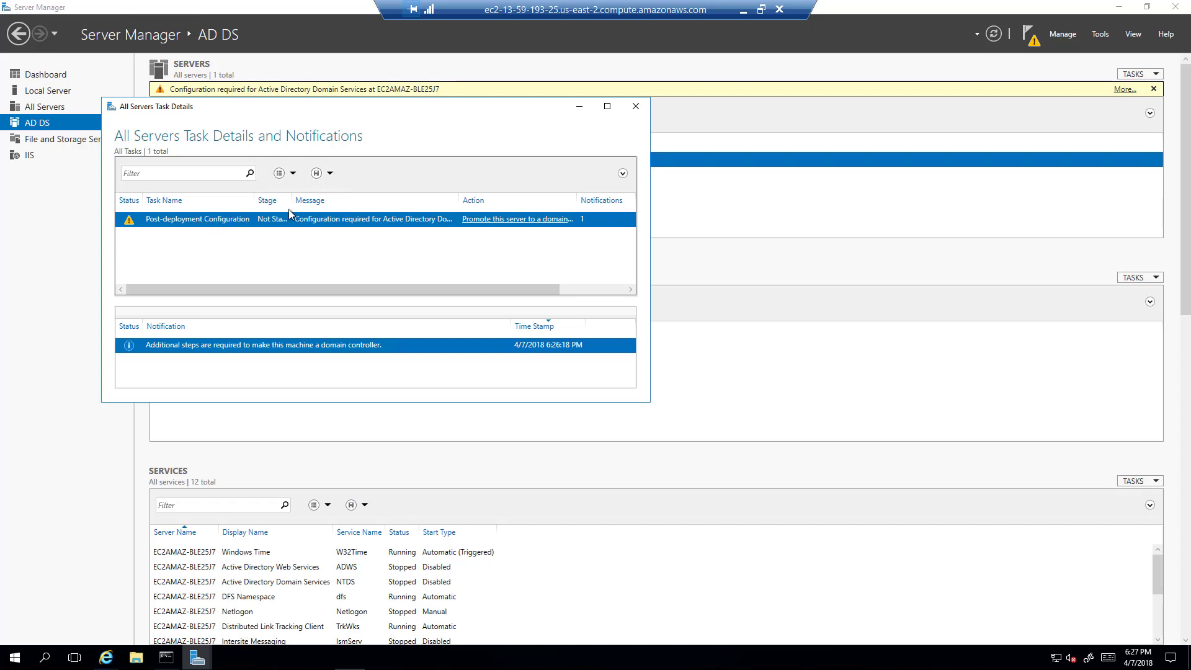
# Enlarge the Task Details window and widen its Stage and Action columns.
pyautogui.moveTo(291, 200)
pyautogui.mouseDown()
pyautogui.moveTo(404, 199)
pyautogui.moveTo(308, 199)
pyautogui.mouseUp()
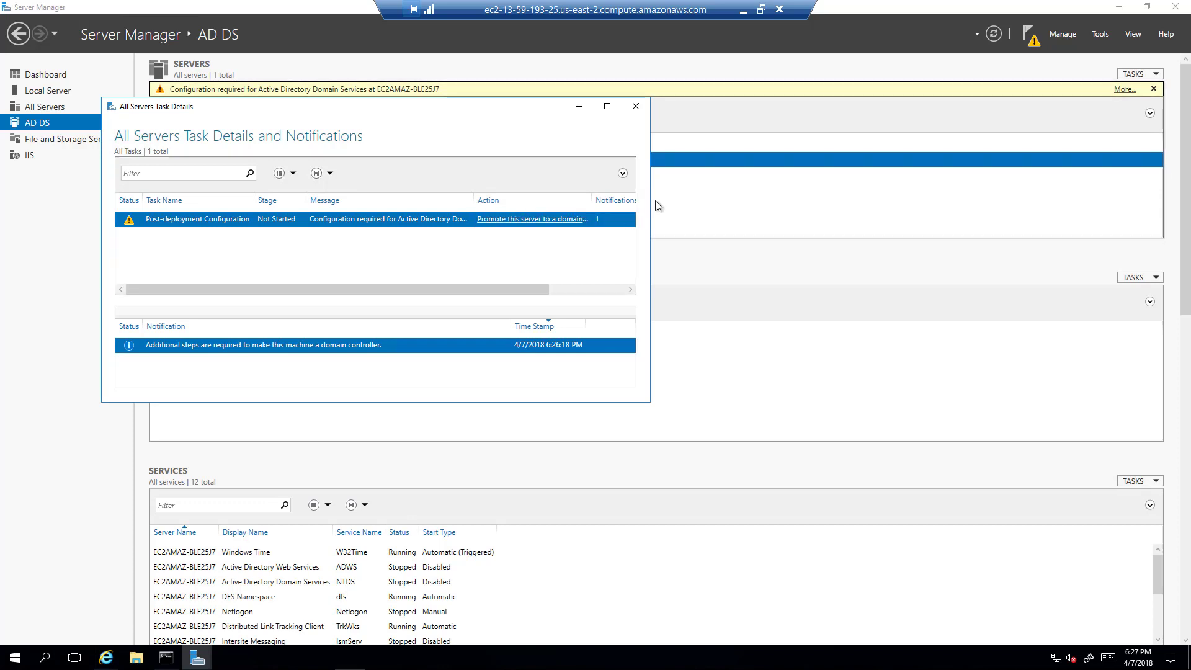
pyautogui.moveTo(650, 201); pyautogui.dragTo(1049, 195)
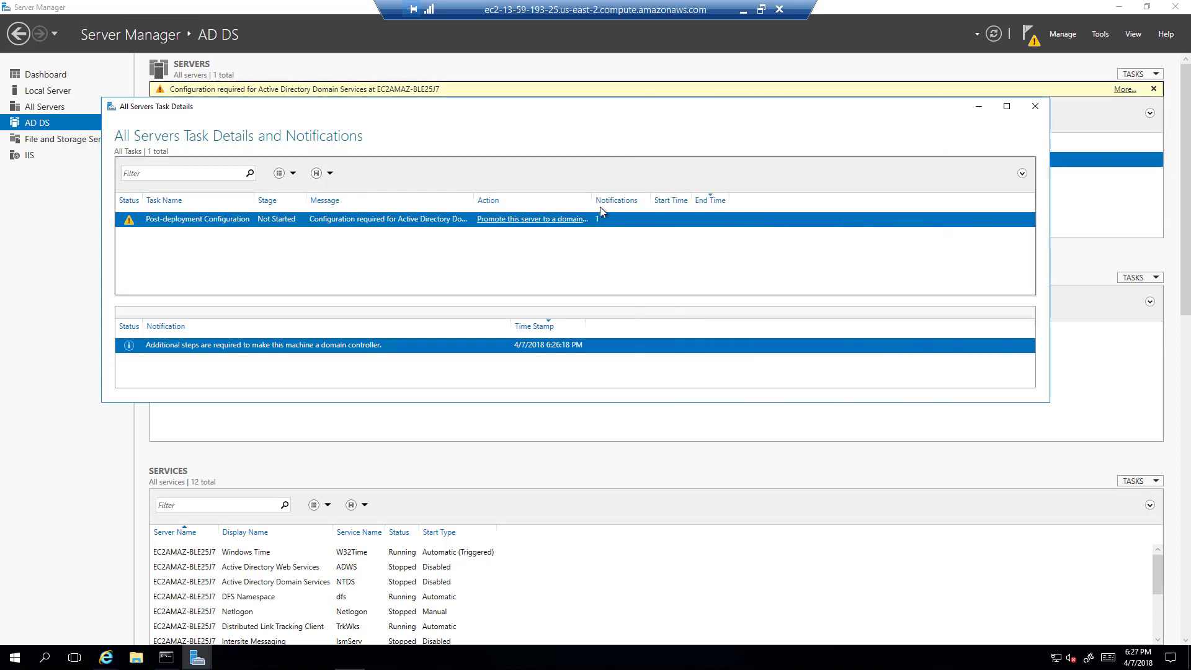
pyautogui.moveTo(592, 200); pyautogui.dragTo(780, 199)
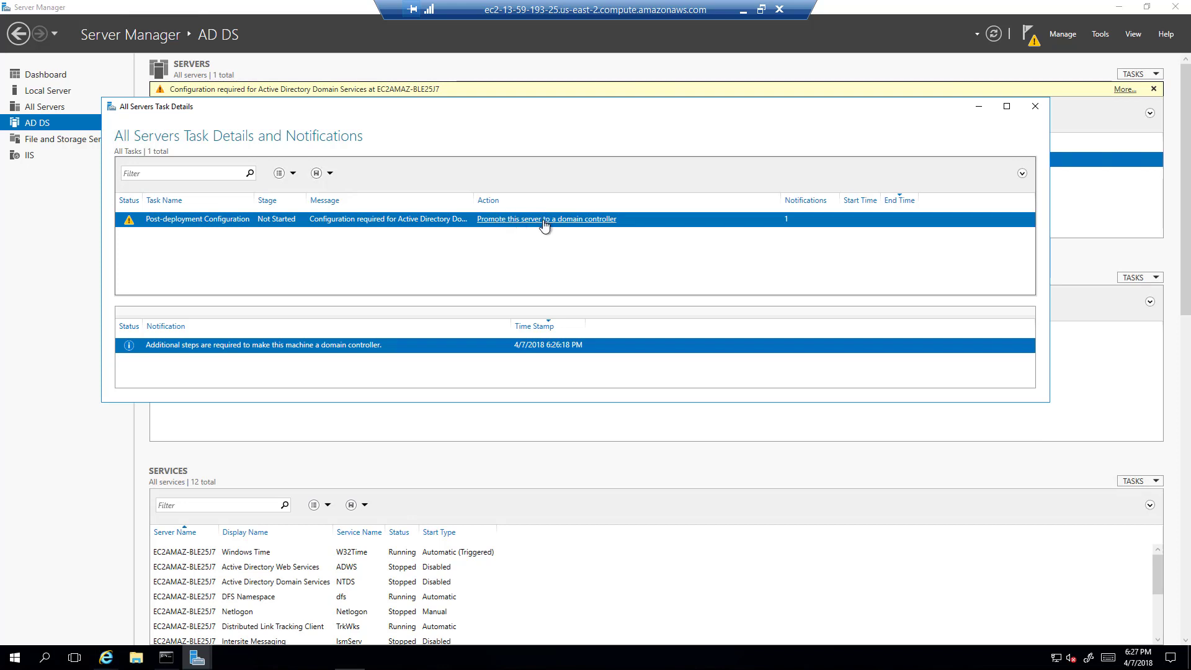
# Start domain controller promotion, choose Add a new forest, and enter root domain pointbreak.test.
pyautogui.click(544, 221)
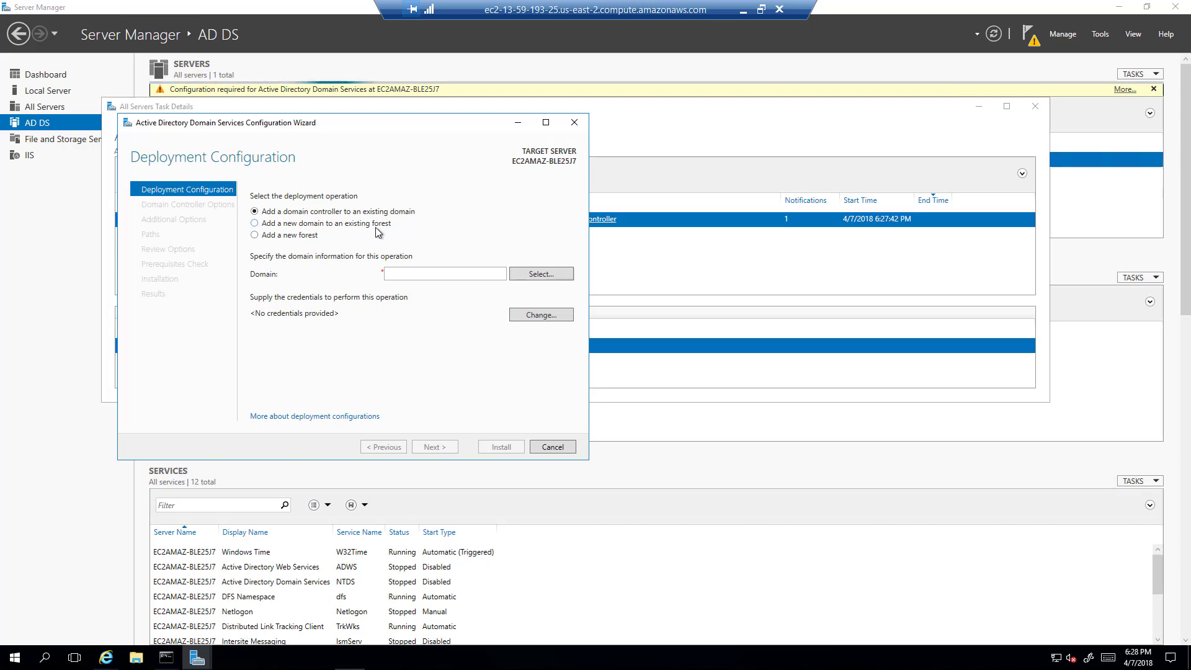
pyautogui.click(254, 236)
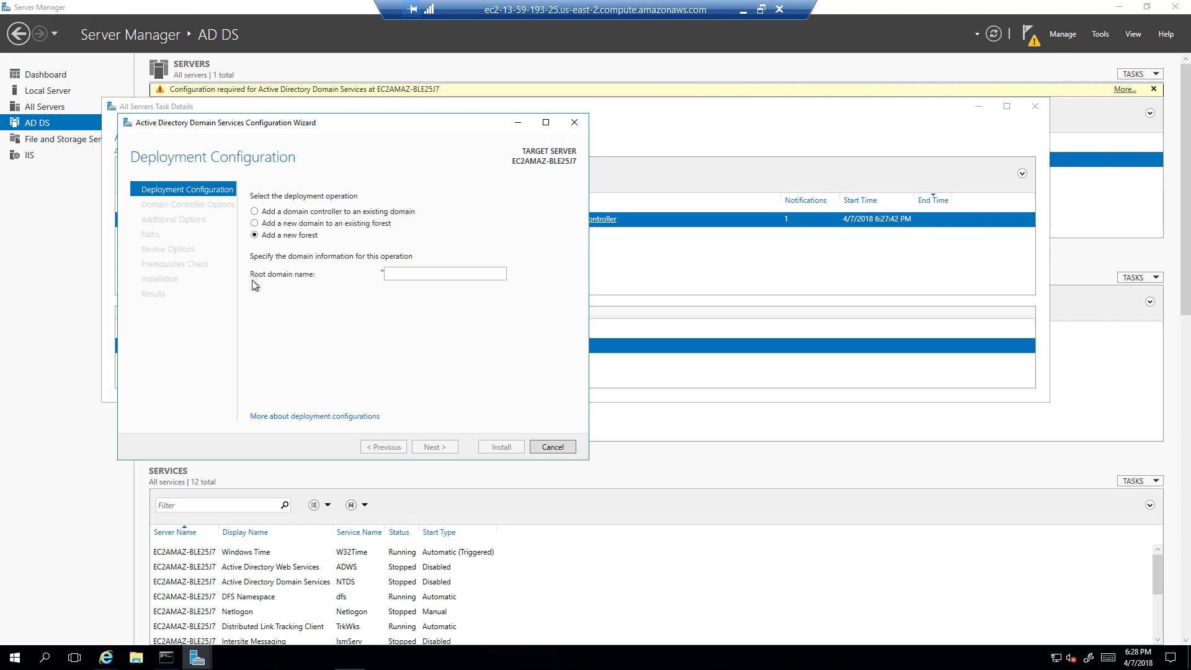
pyautogui.click(389, 273)
pyautogui.click(414, 271)
pyautogui.write('test.com')
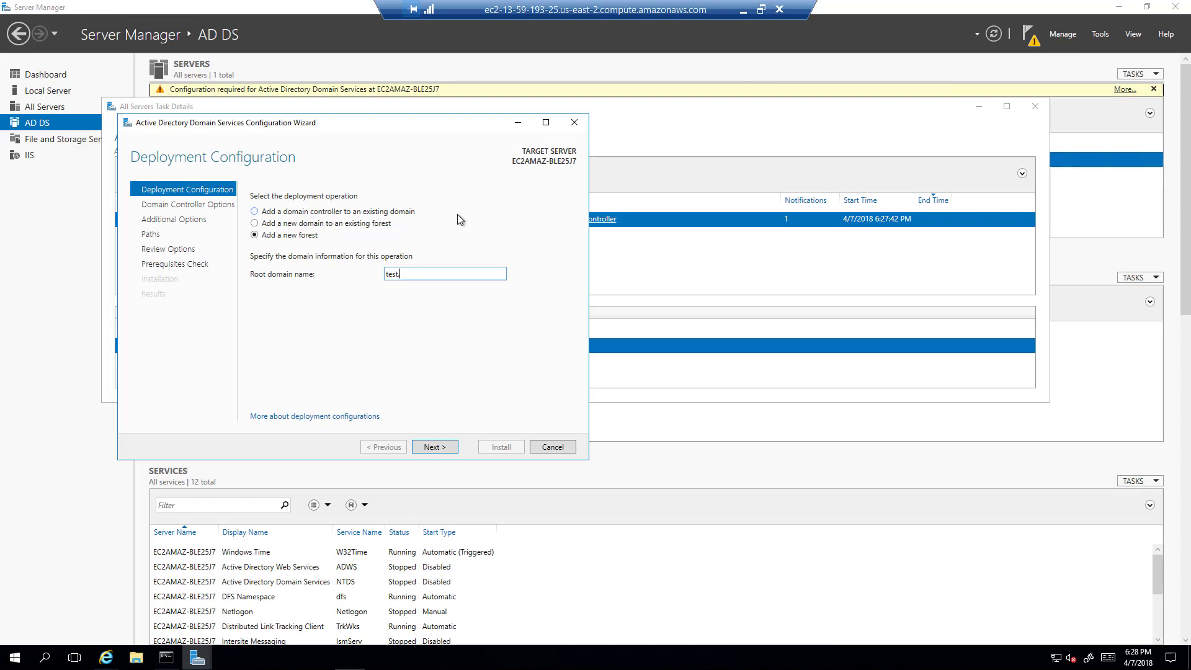
pyautogui.press('BackSpace')
pyautogui.press('BackSpace')
pyautogui.press('BackSpace')
pyautogui.press('BackSpace')
pyautogui.press('BackSpace')
pyautogui.press('BackSpace')
pyautogui.press('BackSpace')
pyautogui.press('BackSpace')
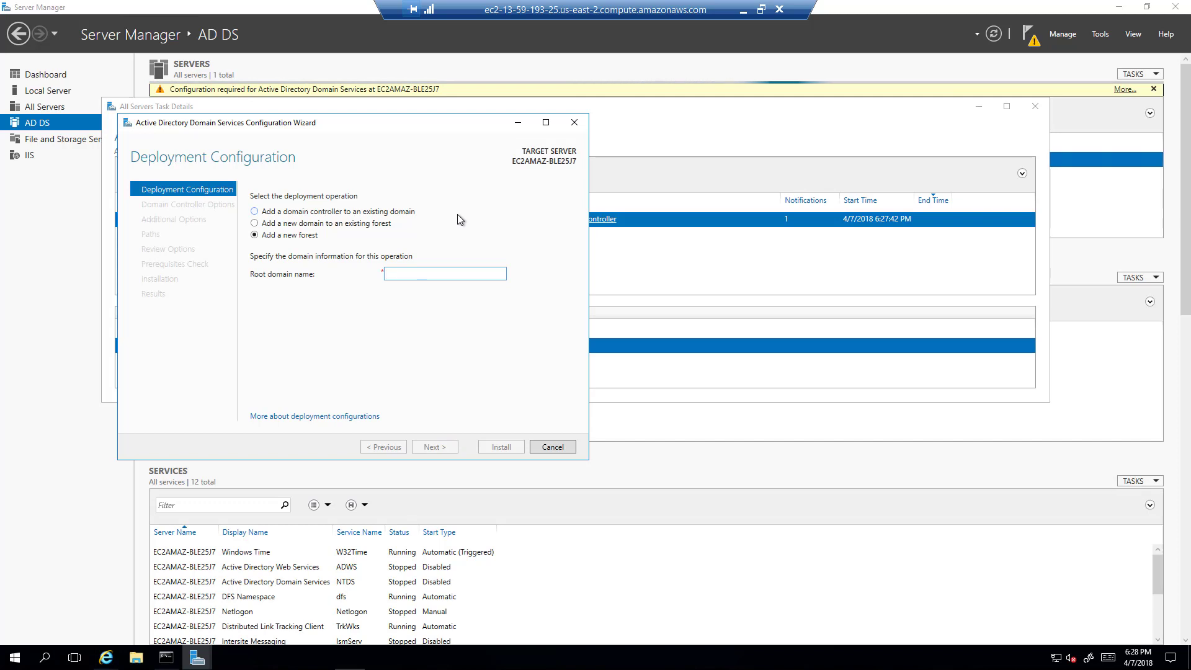
pyautogui.write('point')
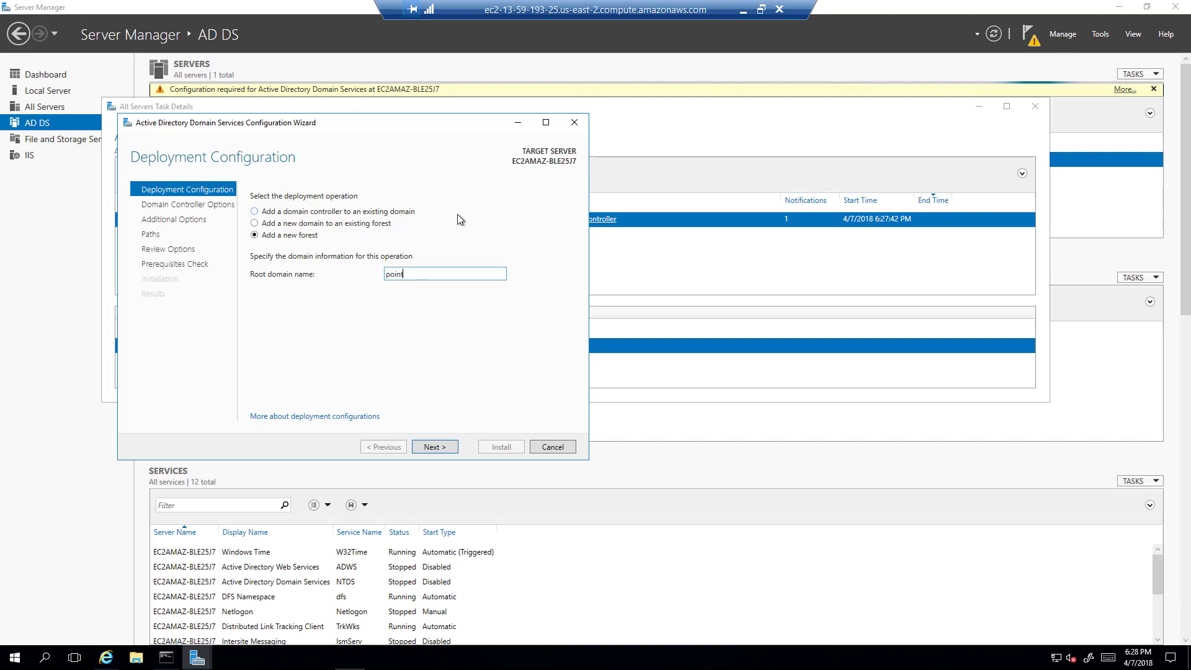
pyautogui.write('break.test')
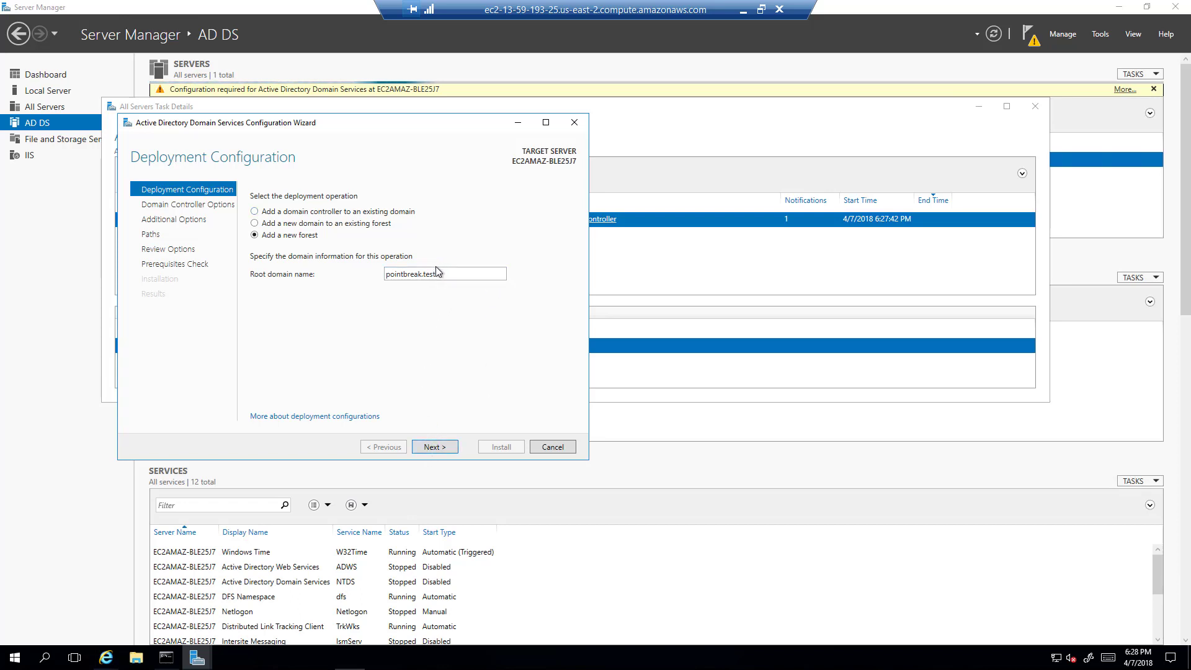
pyautogui.doubleClick(426, 275)
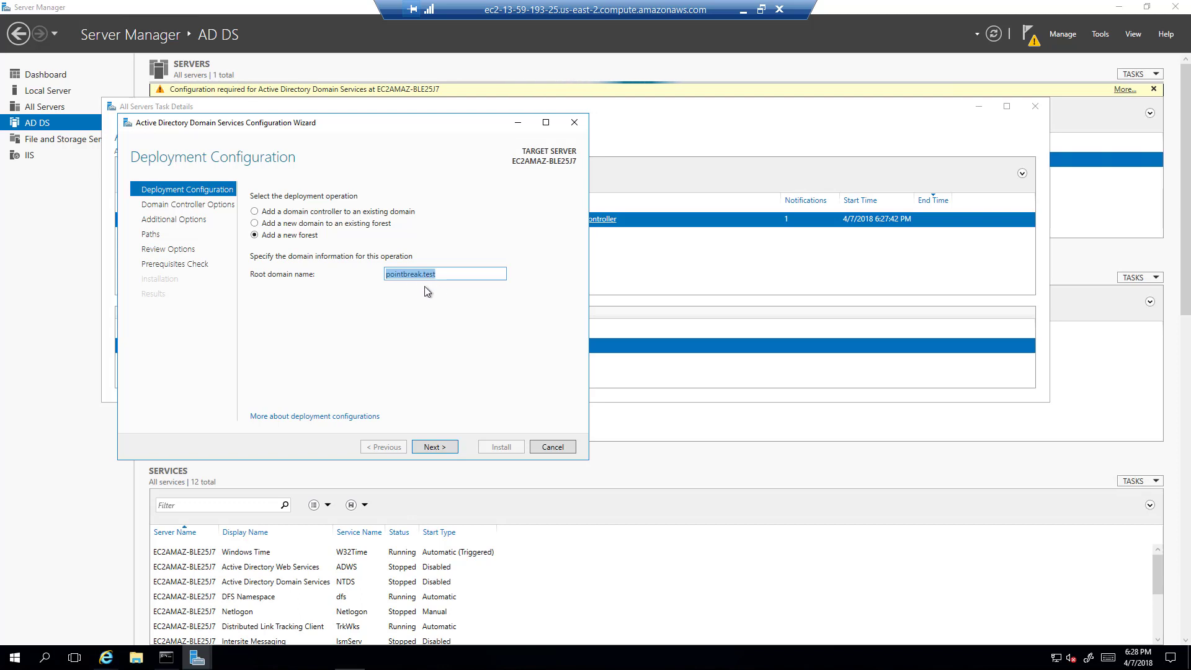
# On Domain Controller Options, keep Windows Server 2016 as the forest functional level.
pyautogui.click(449, 449)
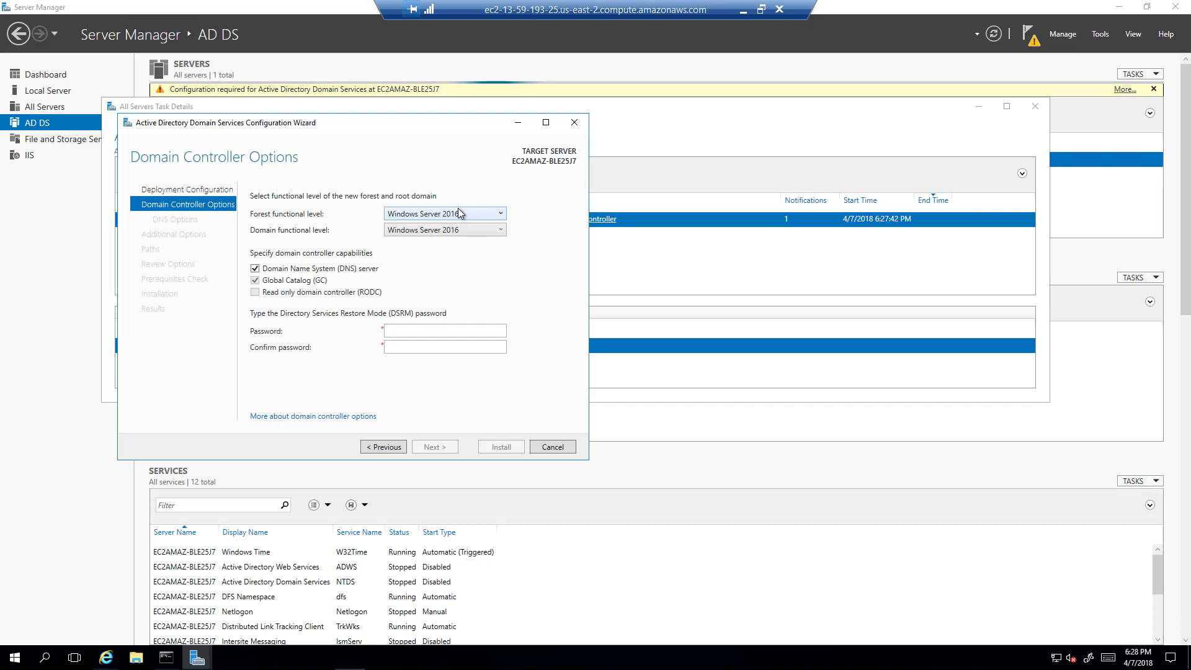
pyautogui.click(459, 213)
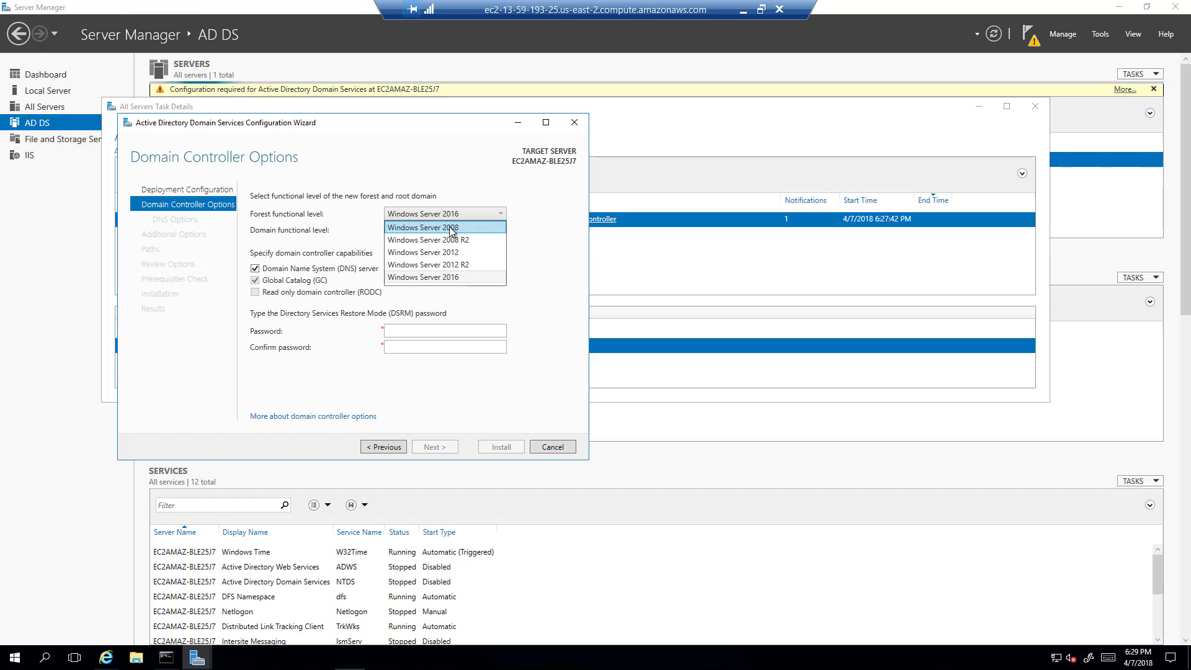
pyautogui.click(532, 231)
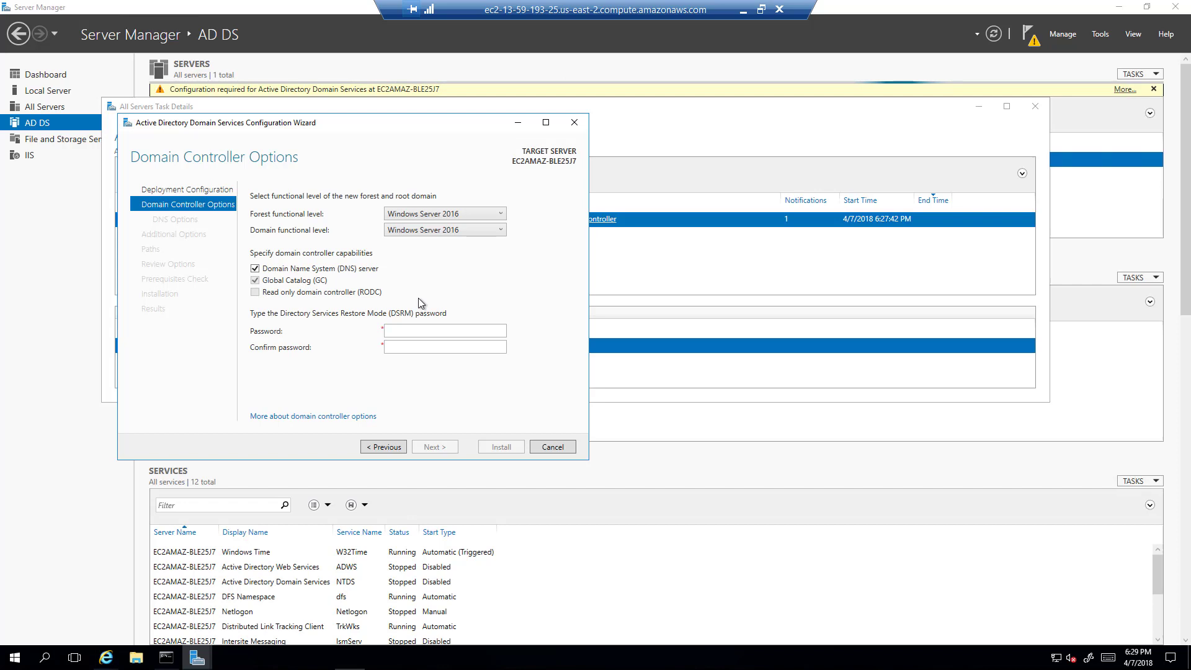
# Enter the DSRM password and type it again in Confirm password.
pyautogui.click(394, 330)
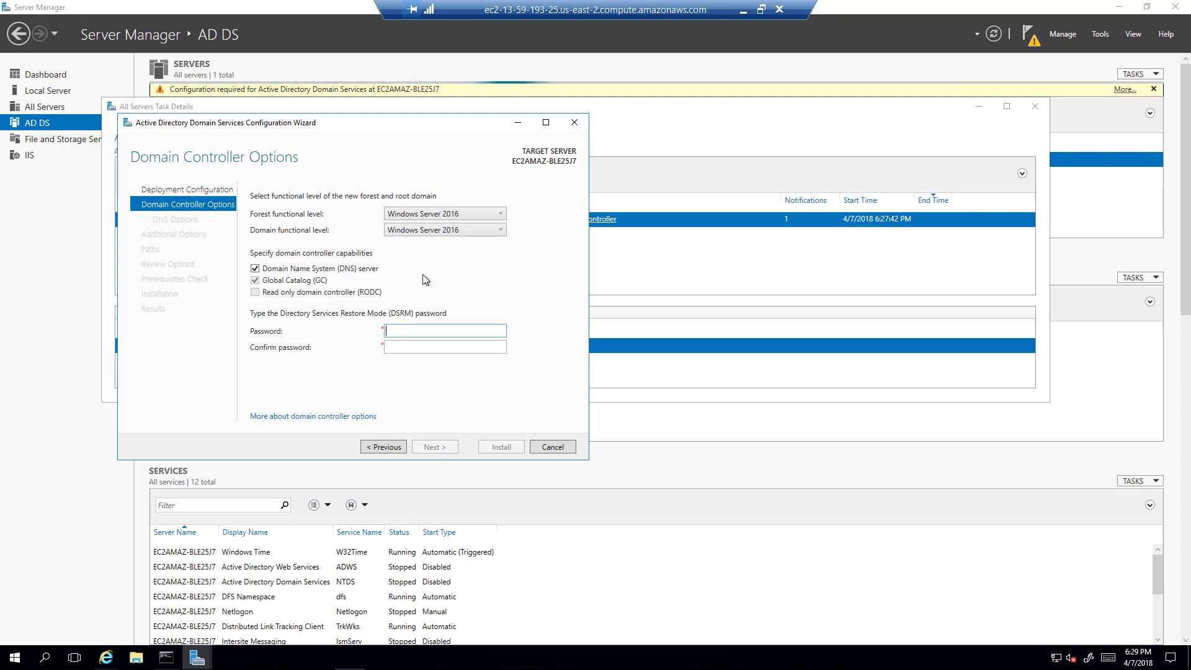
pyautogui.write('********')
pyautogui.press('BackSpace')
pyautogui.press('BackSpace')
pyautogui.press('BackSpace')
pyautogui.press('BackSpace')
pyautogui.press('BackSpace')
pyautogui.press('BackSpace')
pyautogui.press('BackSpace')
pyautogui.press('BackSpace')
pyautogui.write('********')
pyautogui.press('Tab')
pyautogui.write('*****')
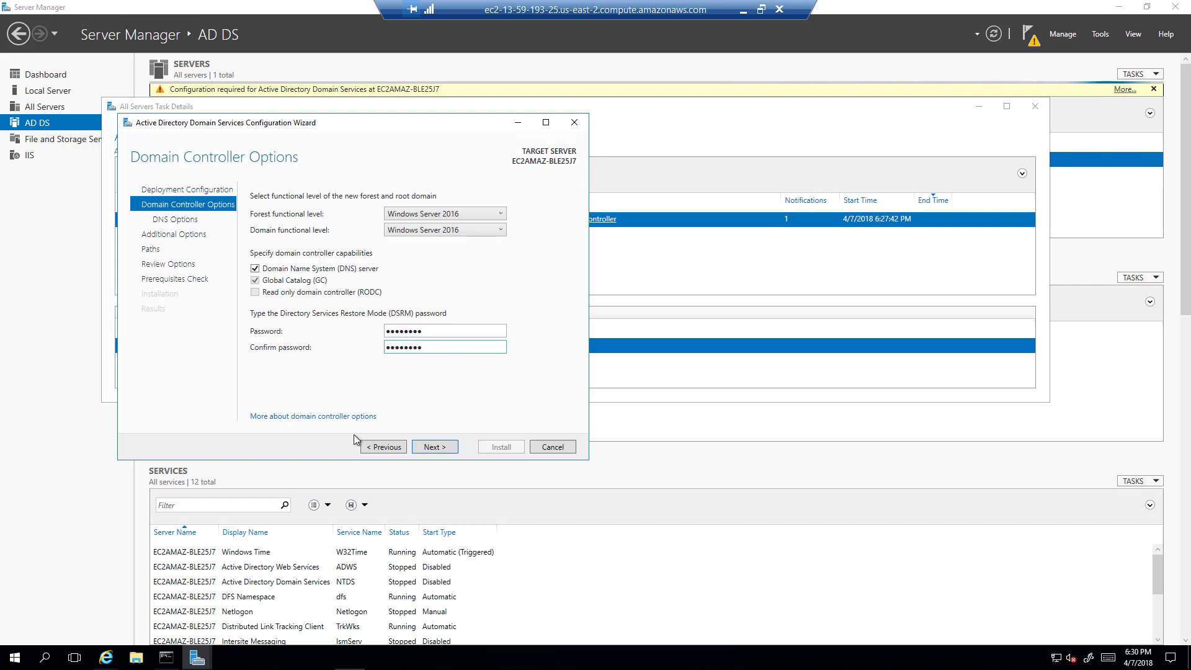
# Try to continue and review the error that the DSRM password is rejected.
pyautogui.click(425, 447)
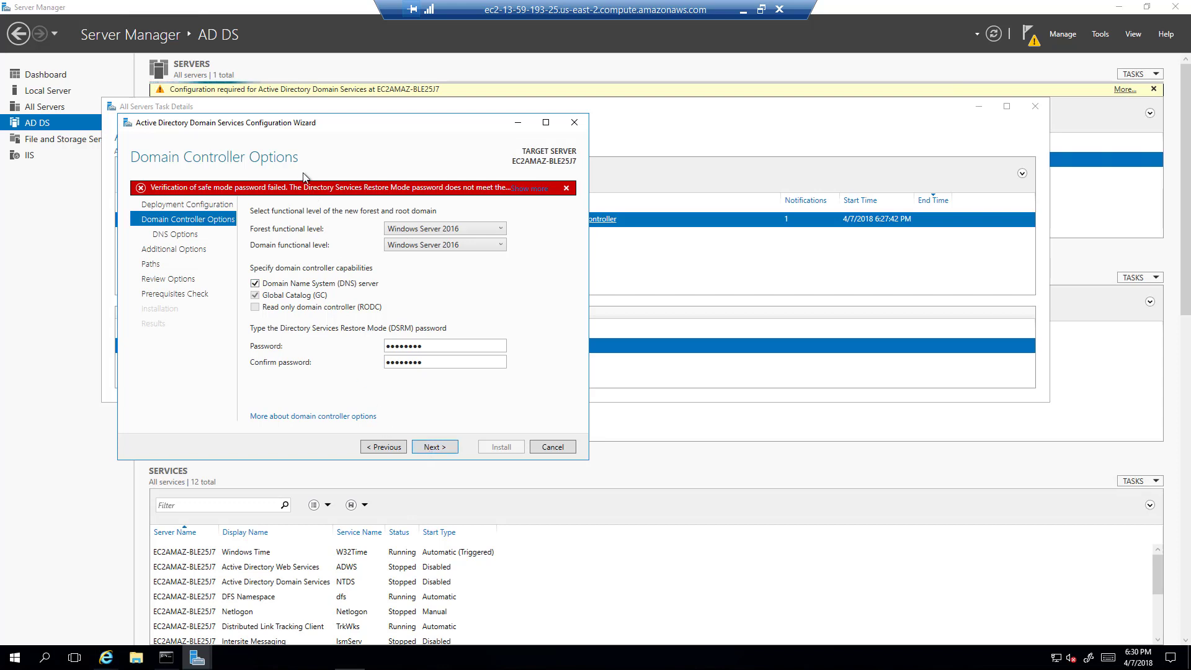
pyautogui.click(527, 190)
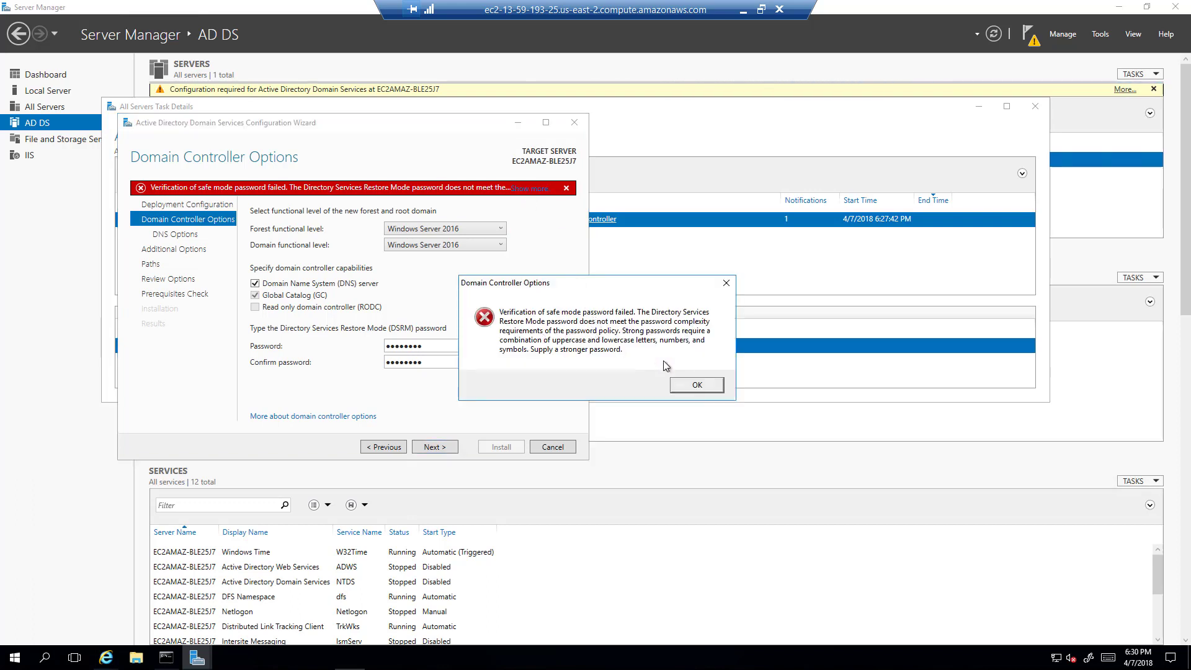
pyautogui.click(697, 385)
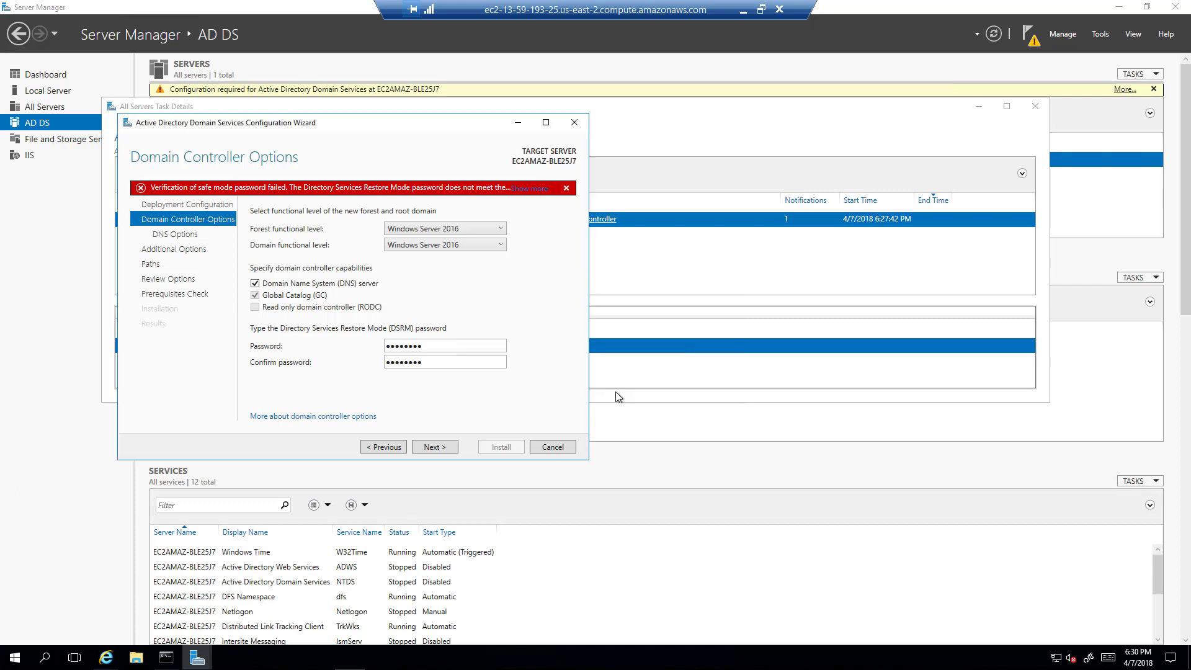
# Replace the DSRM password with a stronger one and clear the old confirmation.
pyautogui.moveTo(420, 344); pyautogui.dragTo(346, 352)
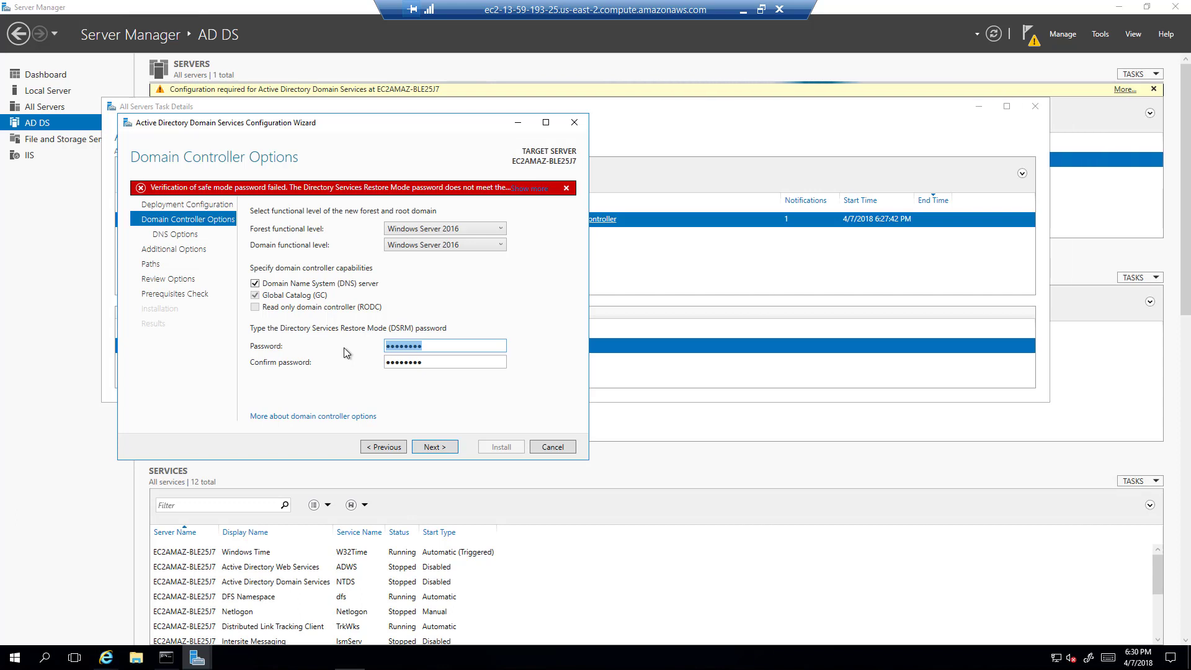
pyautogui.write('Pas')
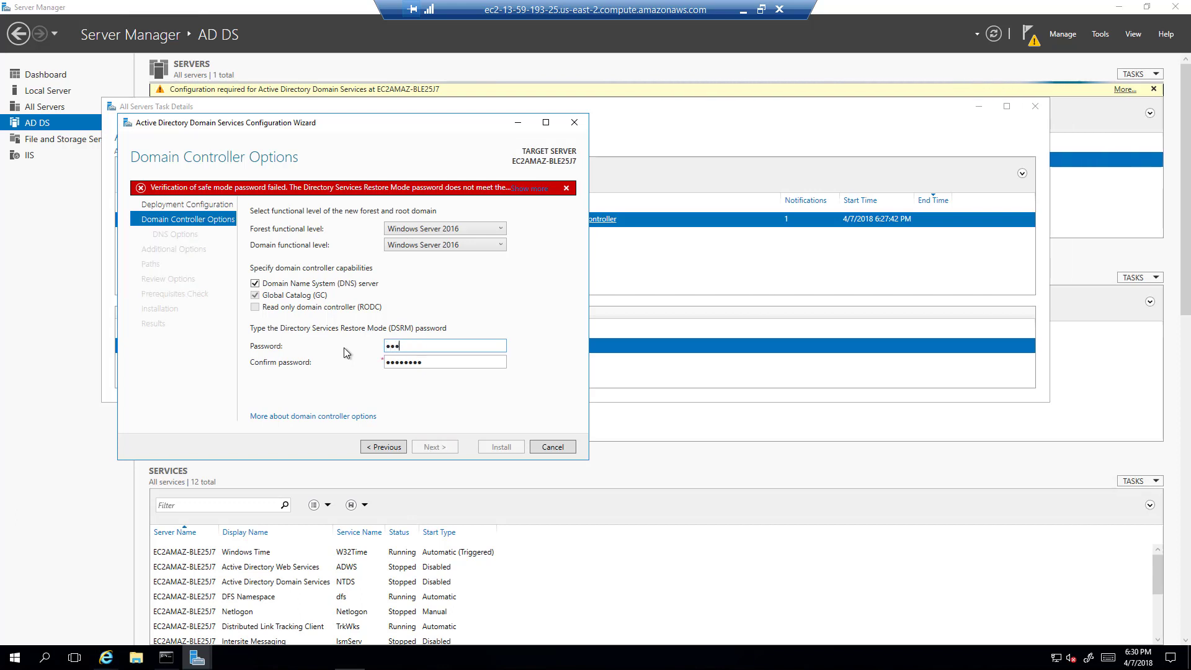
pyautogui.write('sword1!')
pyautogui.press('Tab')
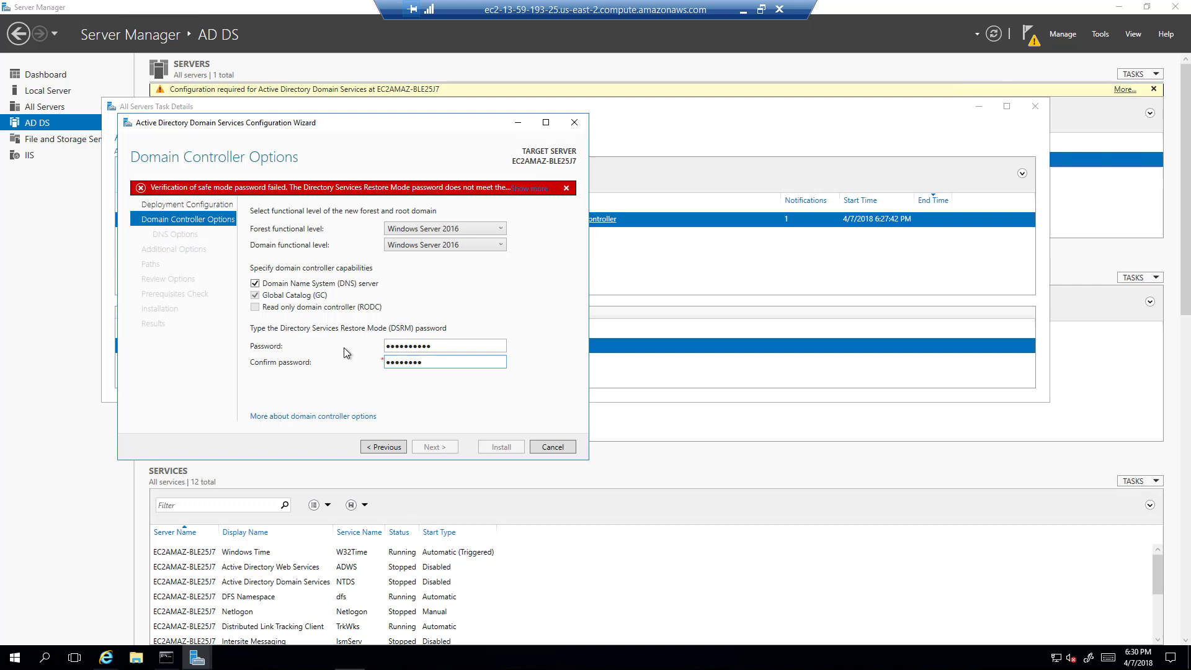
pyautogui.press('BackSpace')
pyautogui.press('BackSpace')
pyautogui.press('BackSpace')
pyautogui.press('BackSpace')
pyautogui.press('BackSpace')
pyautogui.press('BackSpace')
pyautogui.press('BackSpace')
pyautogui.press('BackSpace')
pyautogui.write('Password1!')
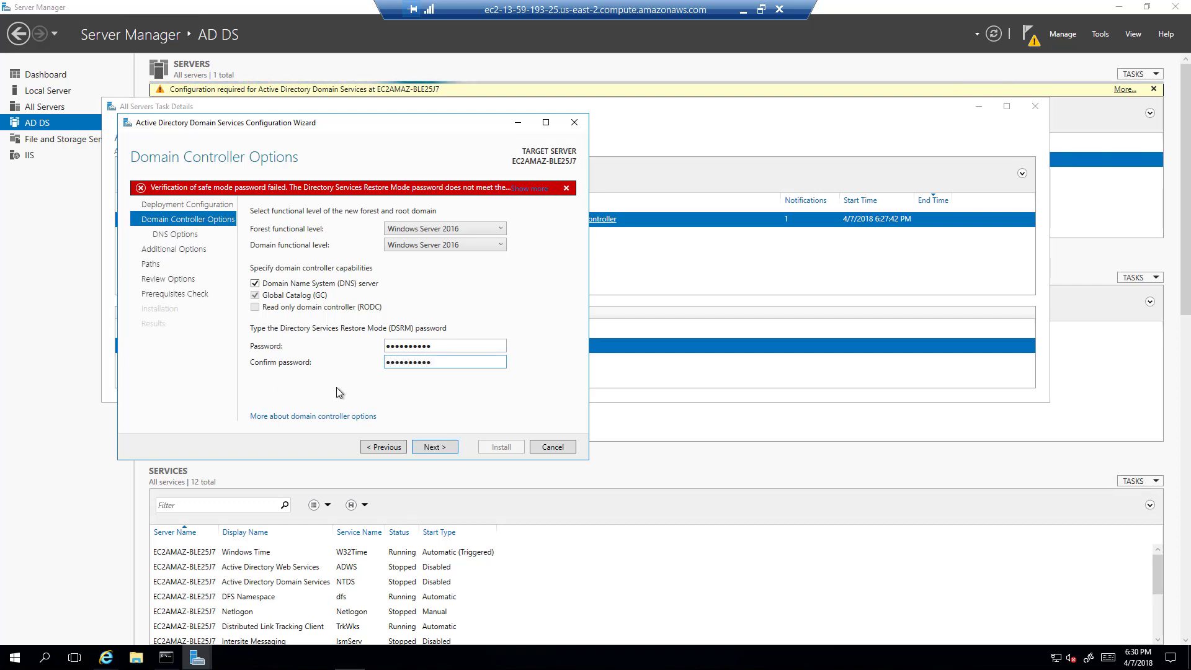
# Reach DNS Options and acknowledge the delegation warning, leaving Create DNS delegation unticked.
pyautogui.click(435, 446)
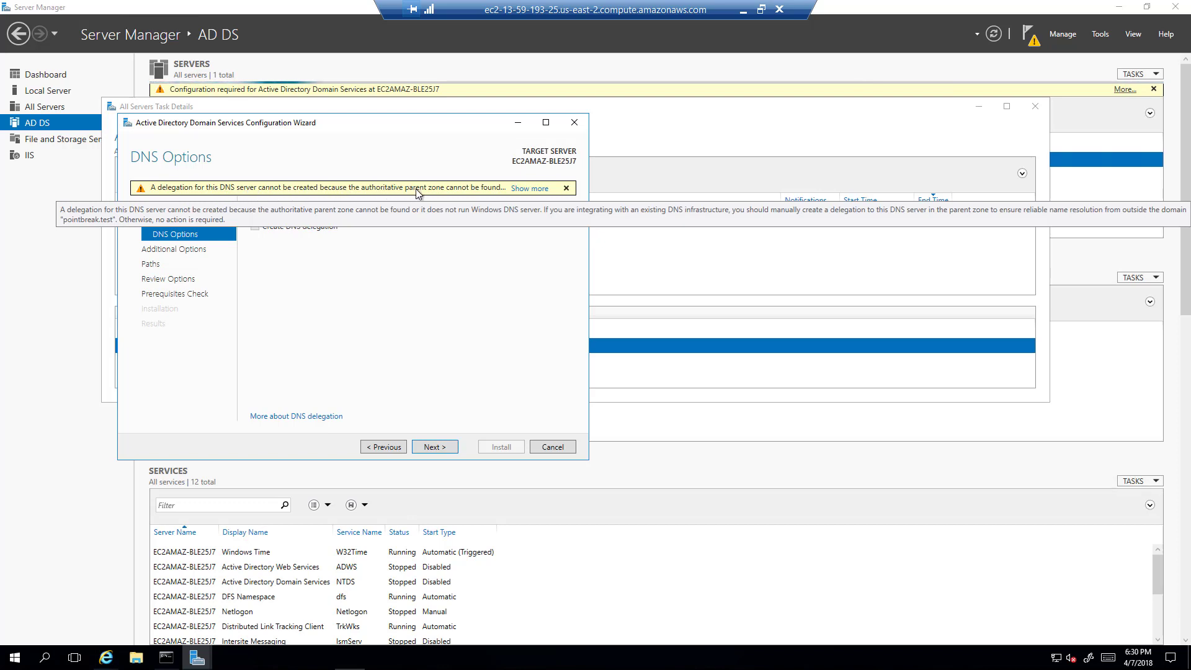
pyautogui.click(531, 189)
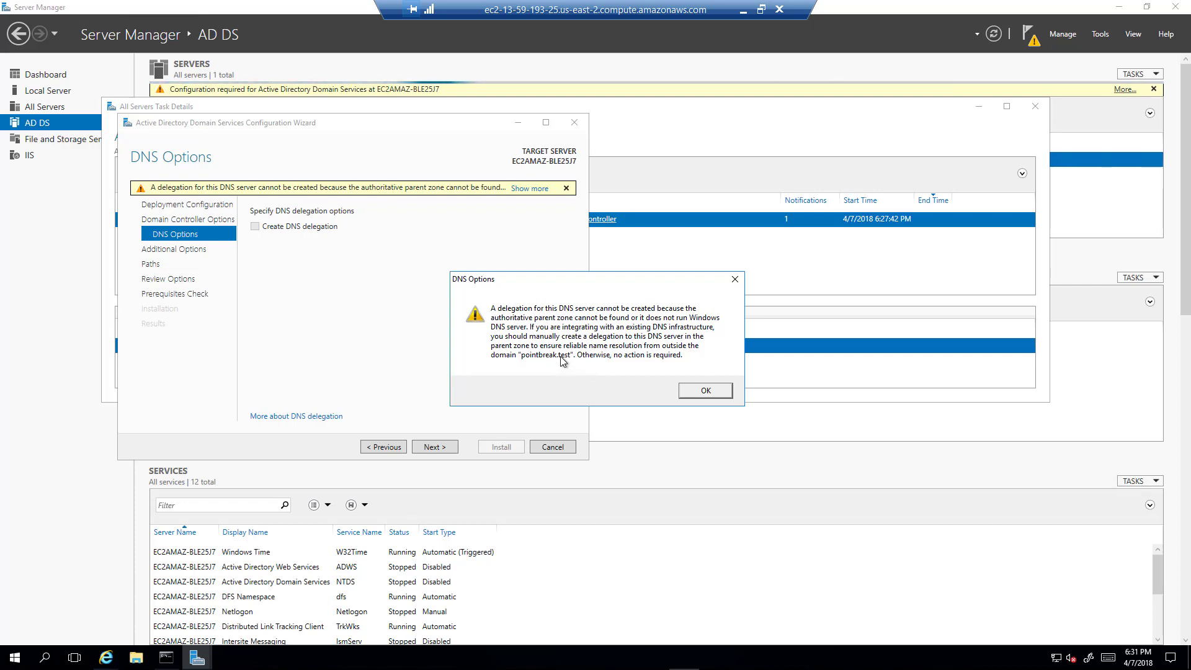
pyautogui.click(705, 390)
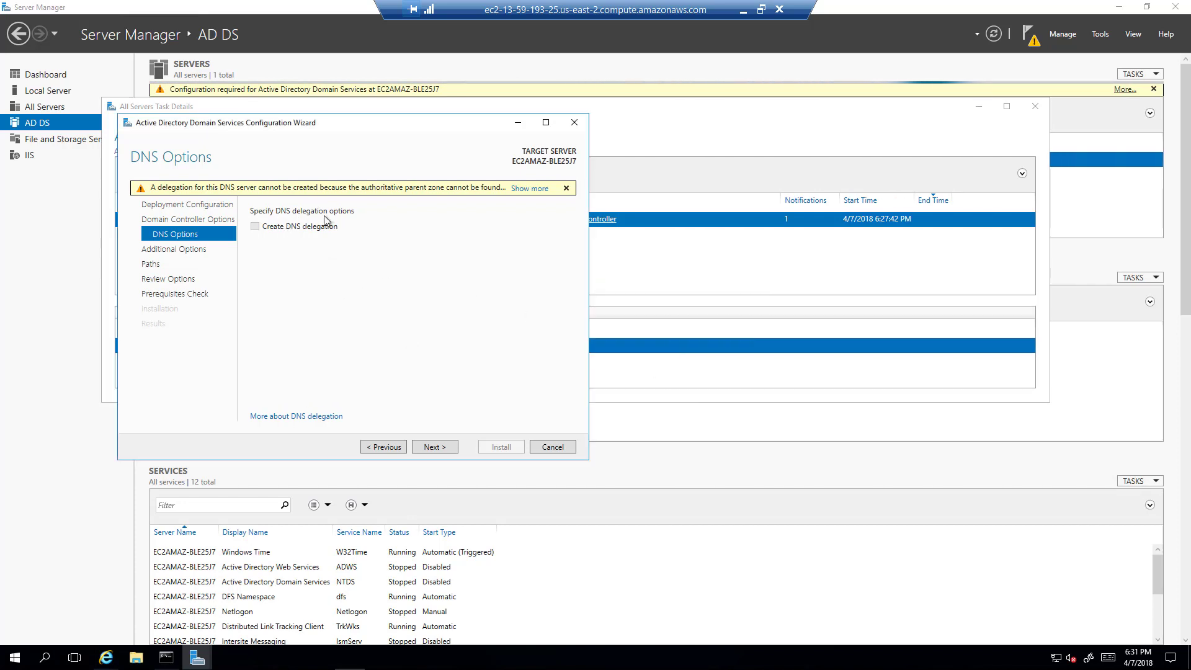
# Accept NetBIOS name POINTBREAK, default database, log and SYSVOL folders, and run the prerequisite checks.
pyautogui.click(433, 447)
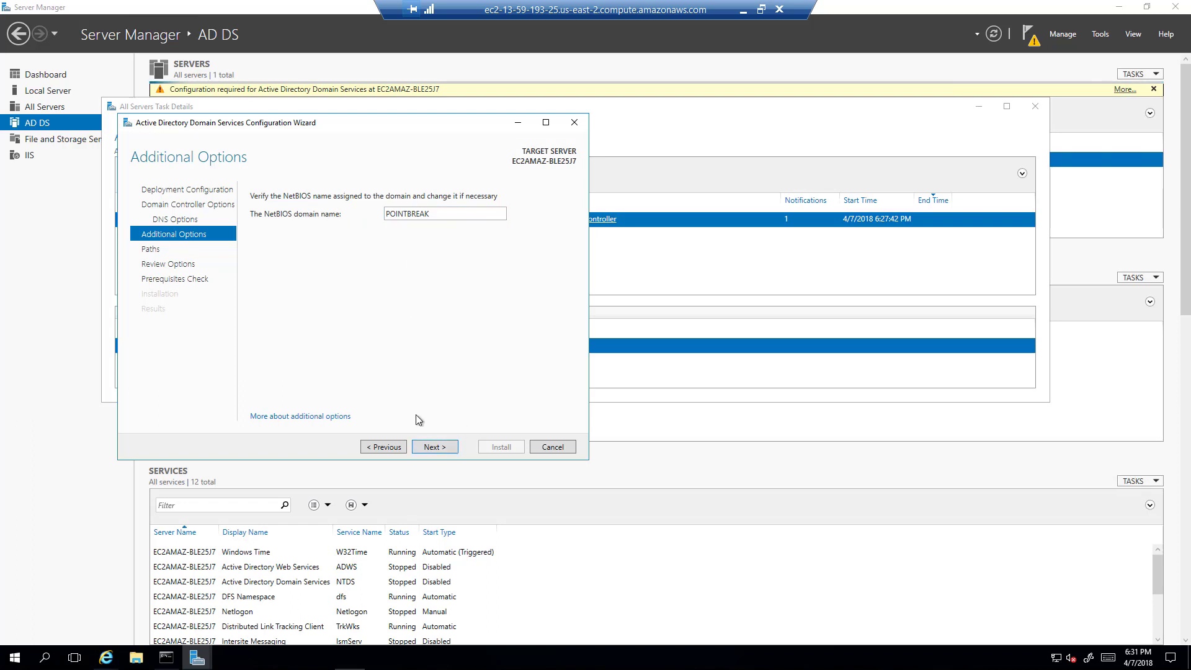
pyautogui.click(436, 447)
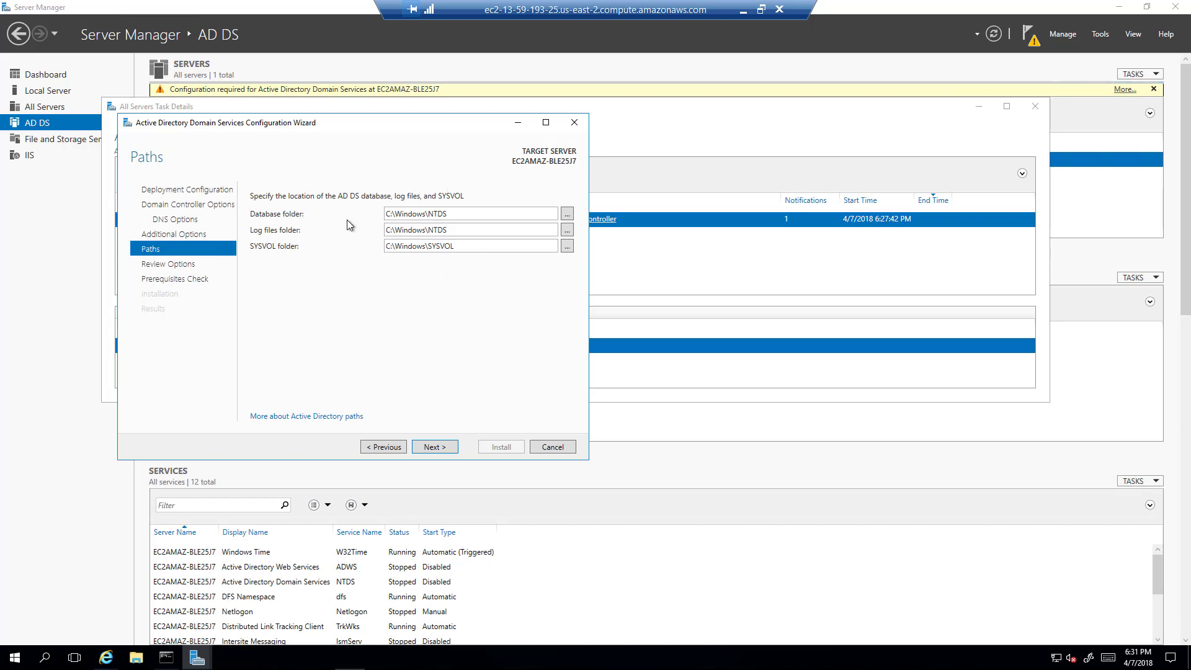
pyautogui.click(443, 449)
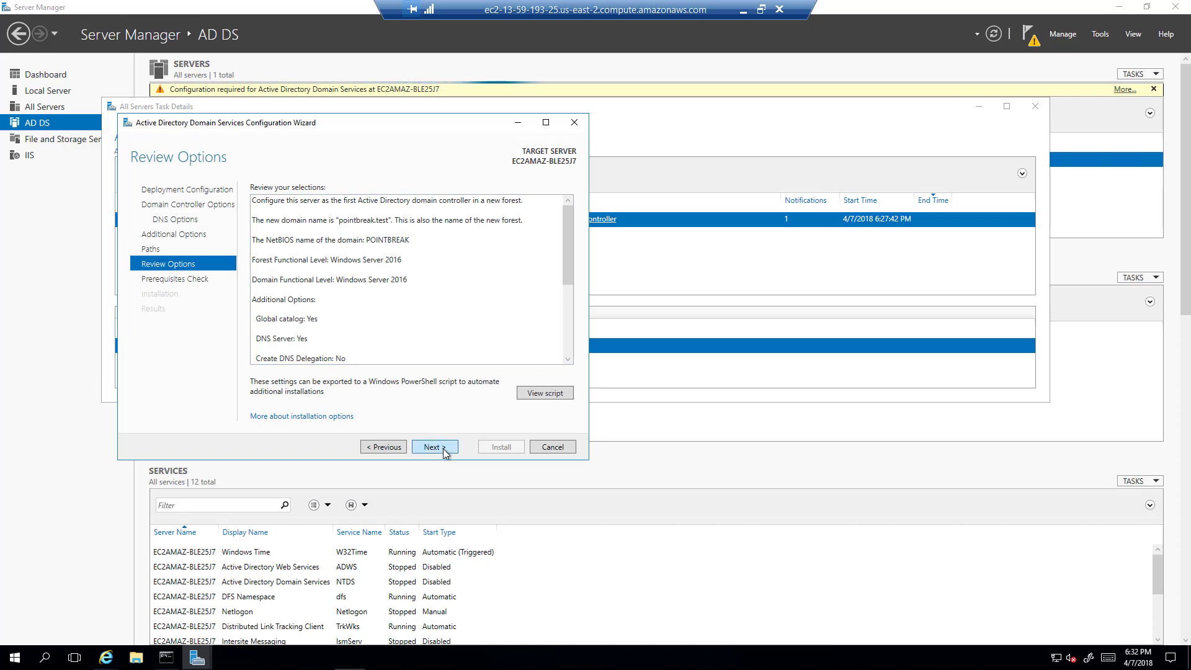
pyautogui.click(442, 446)
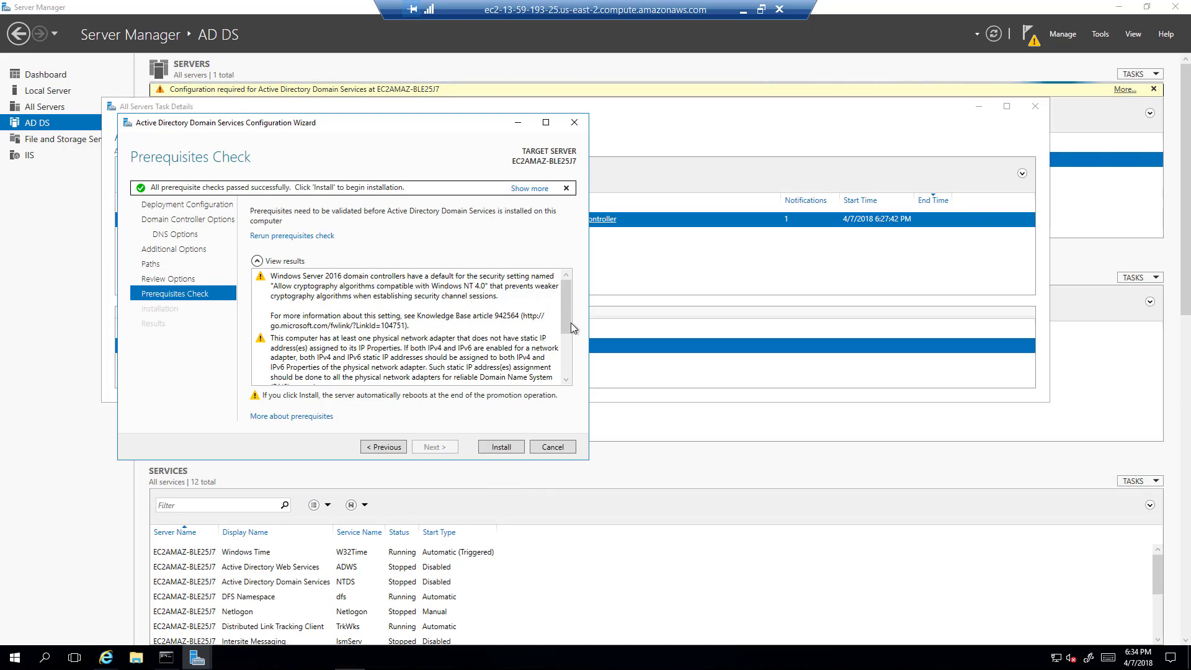
pyautogui.scroll(-1, 568, 335)
# Install the domain controller from the Prerequisites Check page and let the server restart.
pyautogui.click(502, 447)
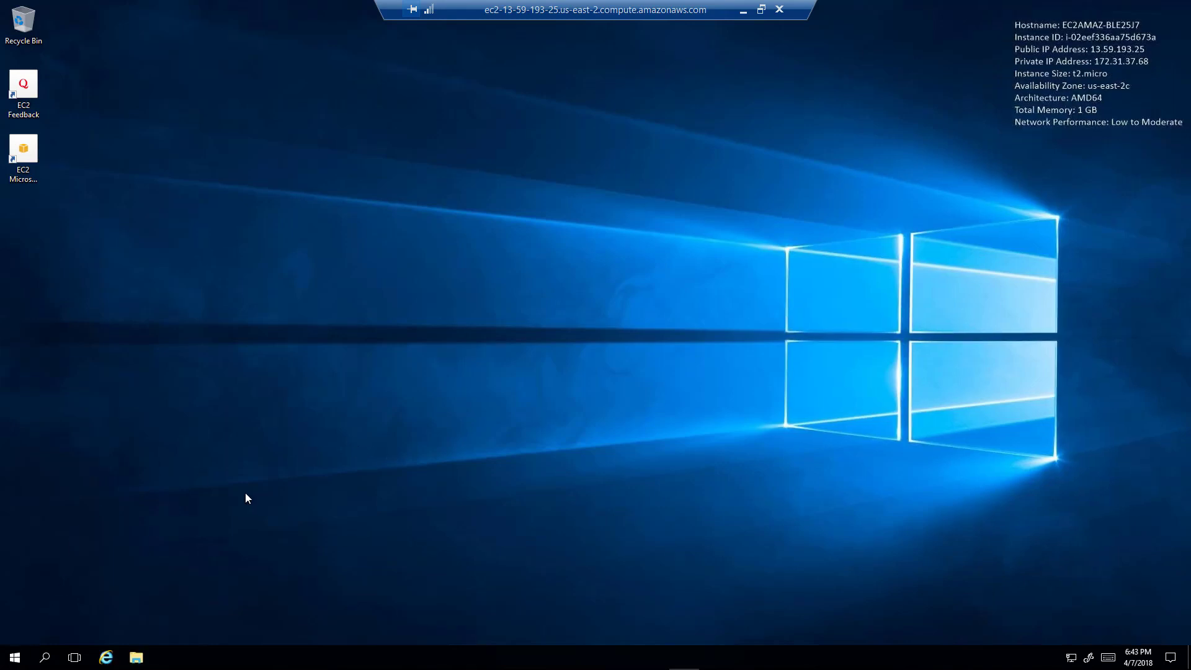
# Expand Windows Administrative Tools in the Start menu to list the Active Directory and DNS tools.
pyautogui.click(16, 658)
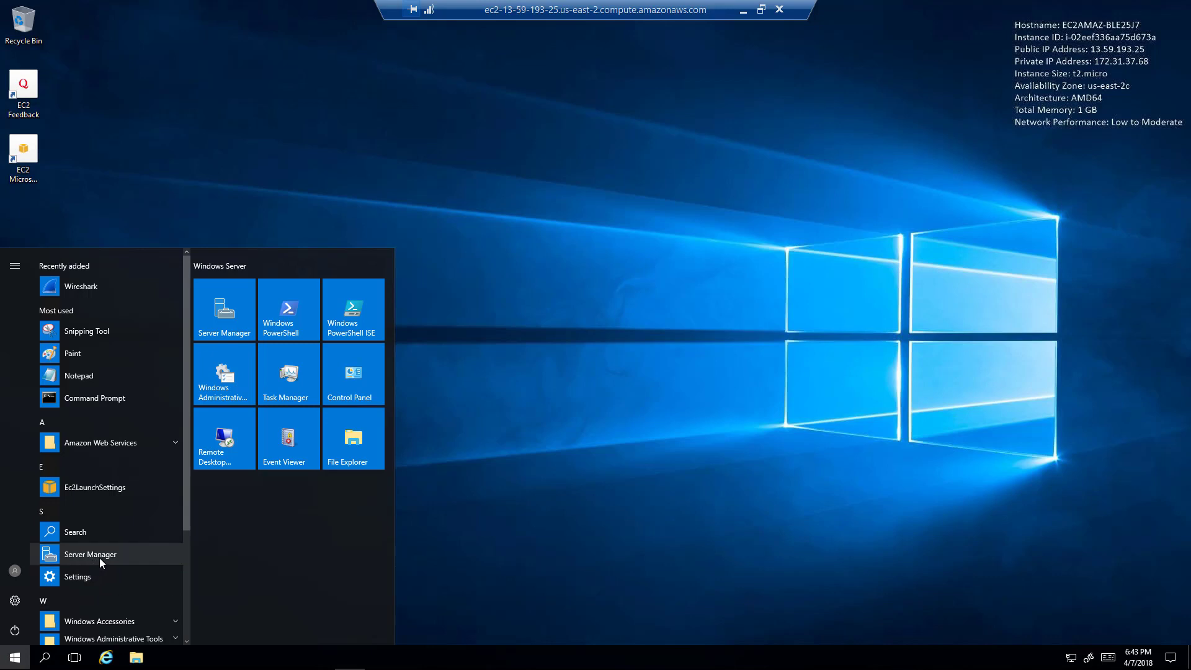
pyautogui.scroll(-5, 102, 557)
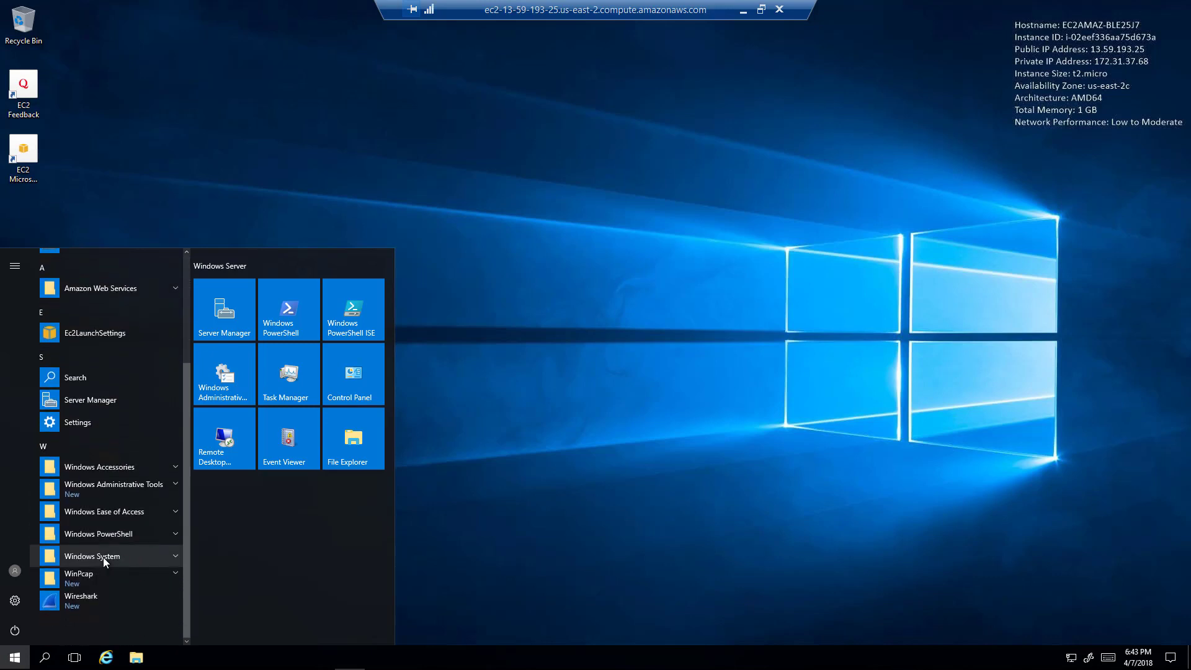
pyautogui.click(84, 490)
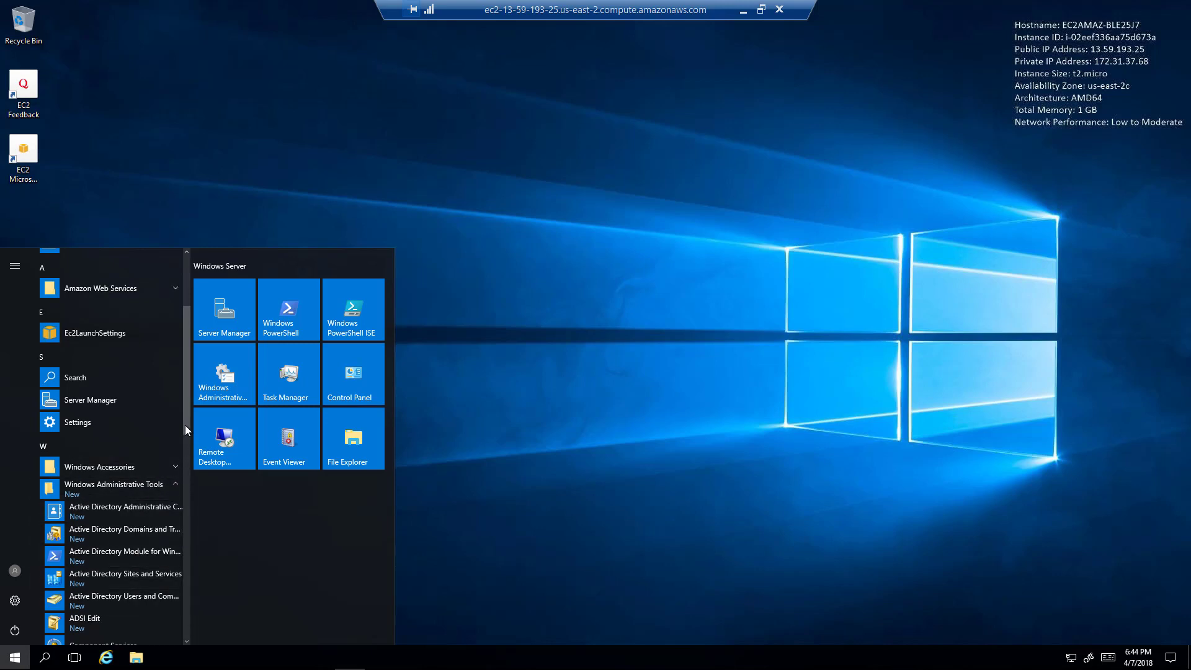
pyautogui.moveTo(184, 430); pyautogui.dragTo(177, 492)
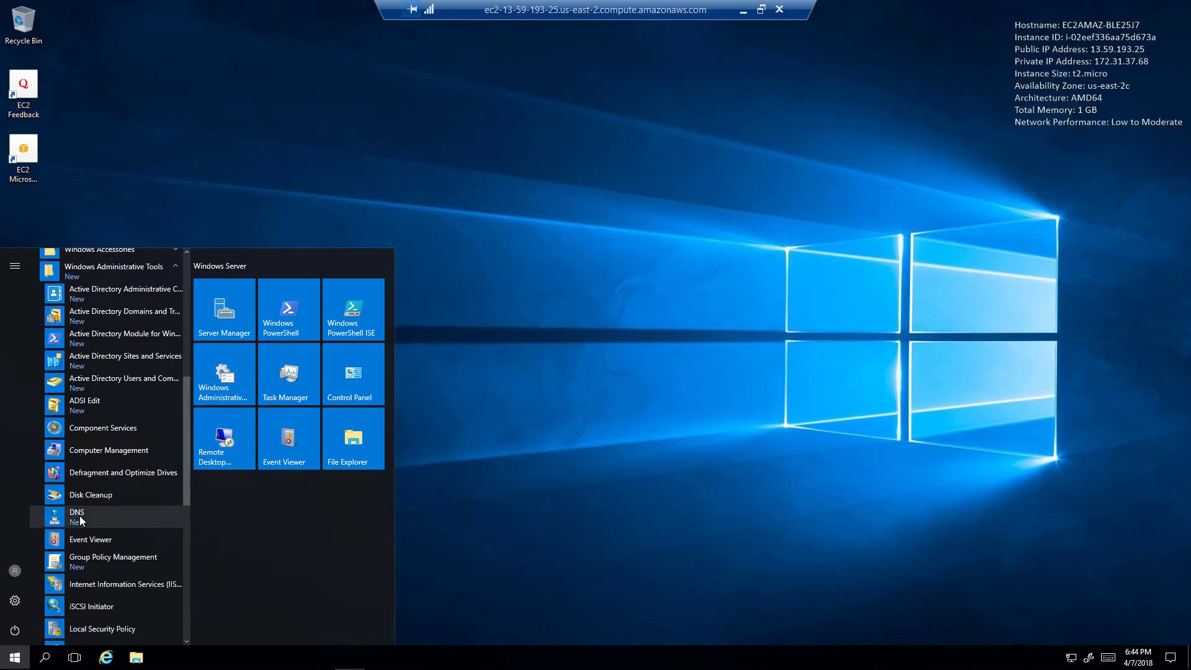
# Launch Active Directory Users and Computers enlarged and browse pointbreak.test's Computers and Domain Controllers containers.
pyautogui.click(139, 380)
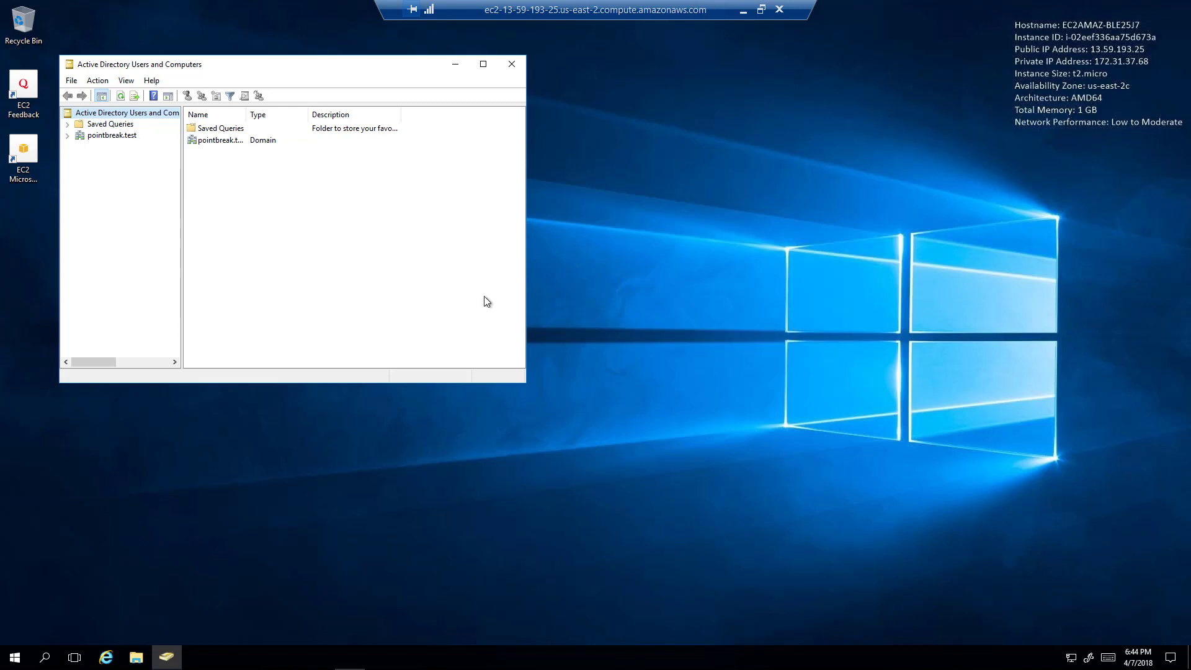
pyautogui.moveTo(524, 382); pyautogui.dragTo(857, 562)
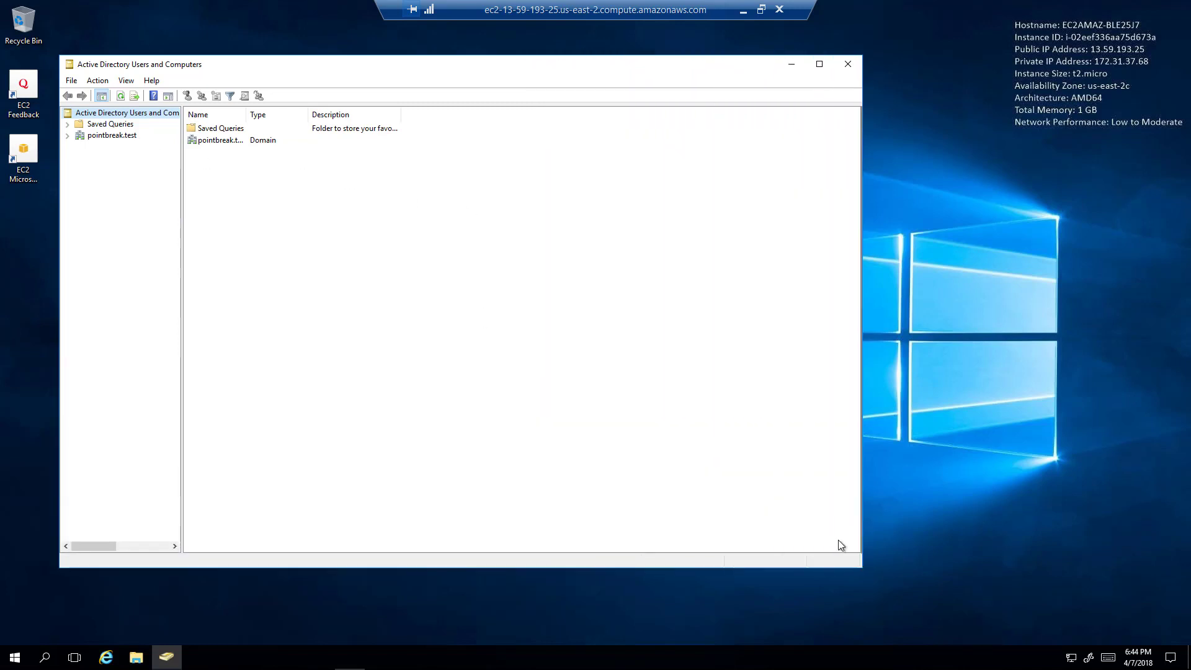
pyautogui.click(68, 136)
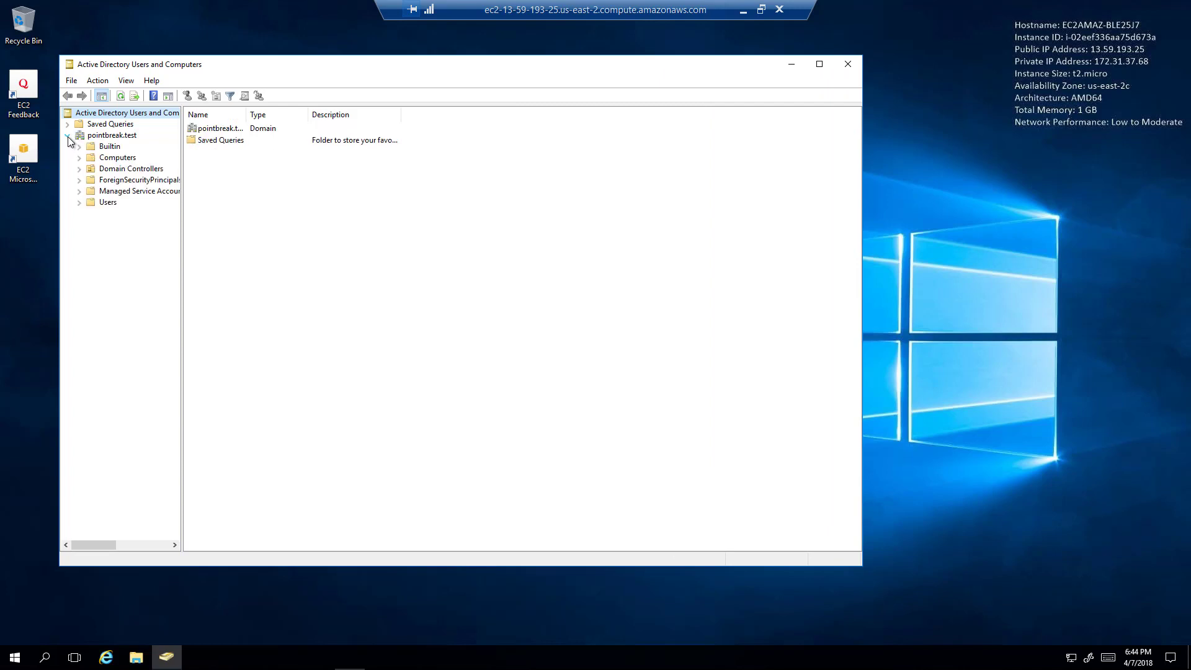
pyautogui.click(124, 158)
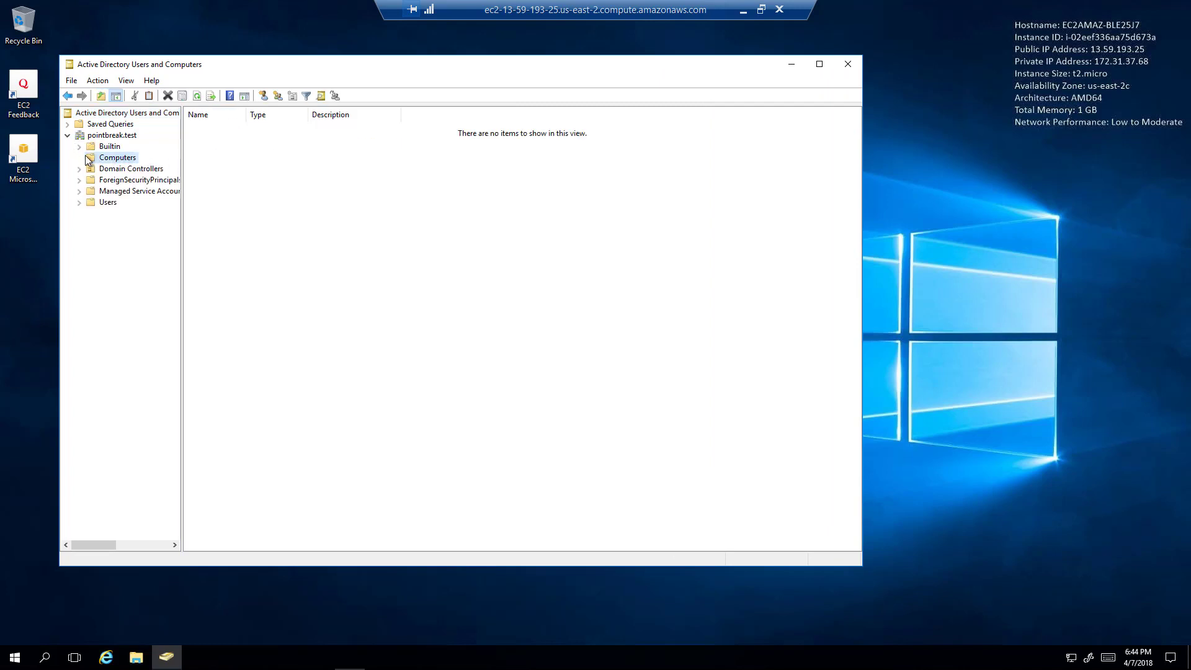
pyautogui.click(107, 169)
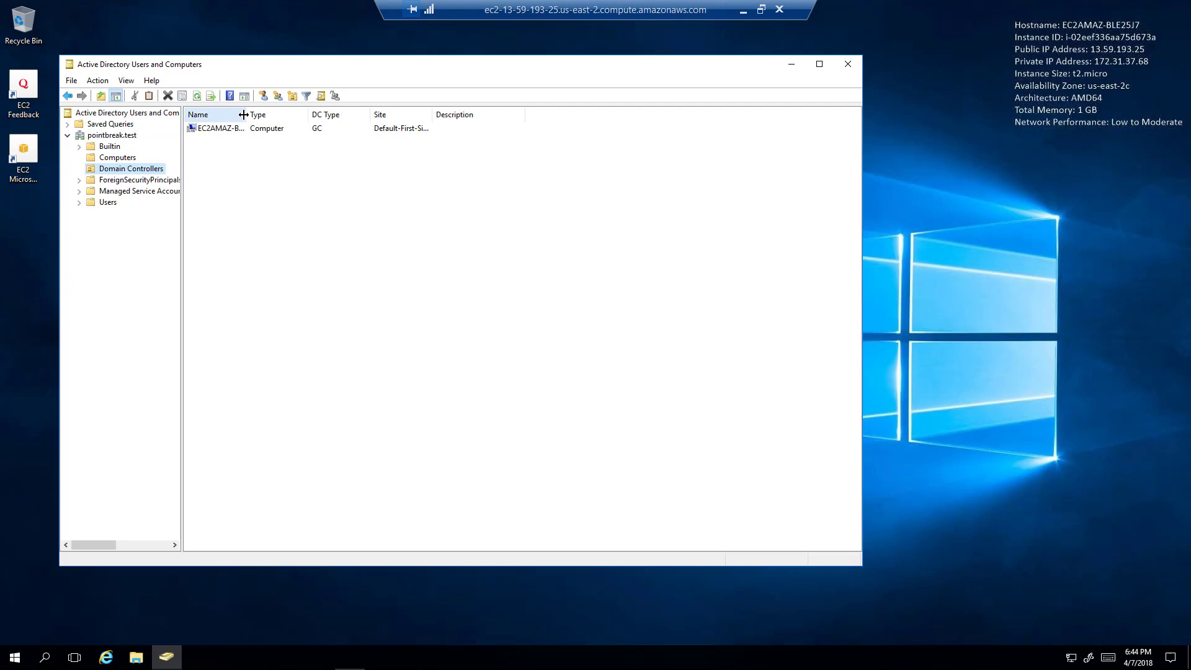
pyautogui.moveTo(243, 114); pyautogui.dragTo(382, 114)
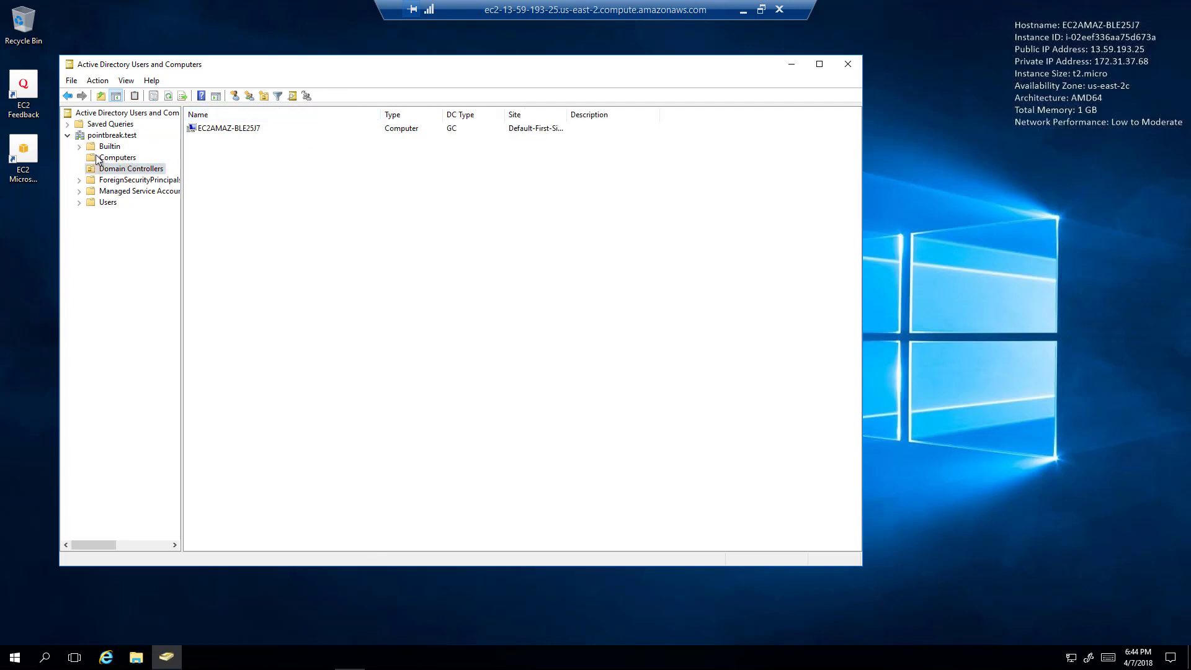
# Open the Users container with the Name column widened to show full names.
pyautogui.click(95, 211)
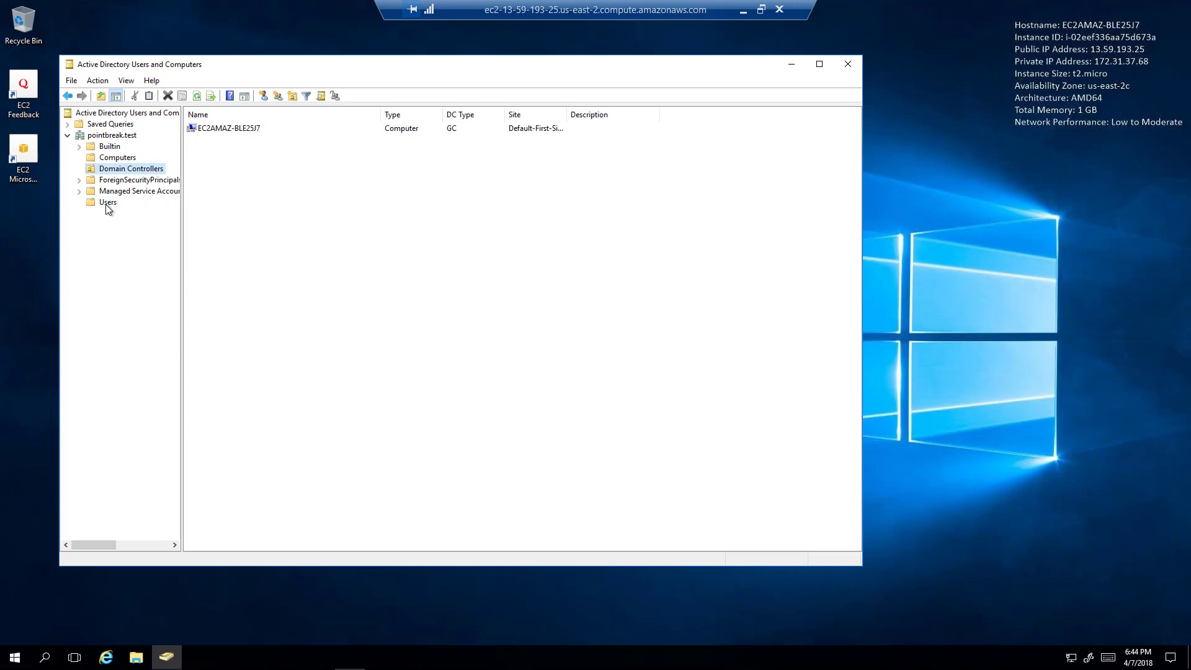
pyautogui.click(110, 205)
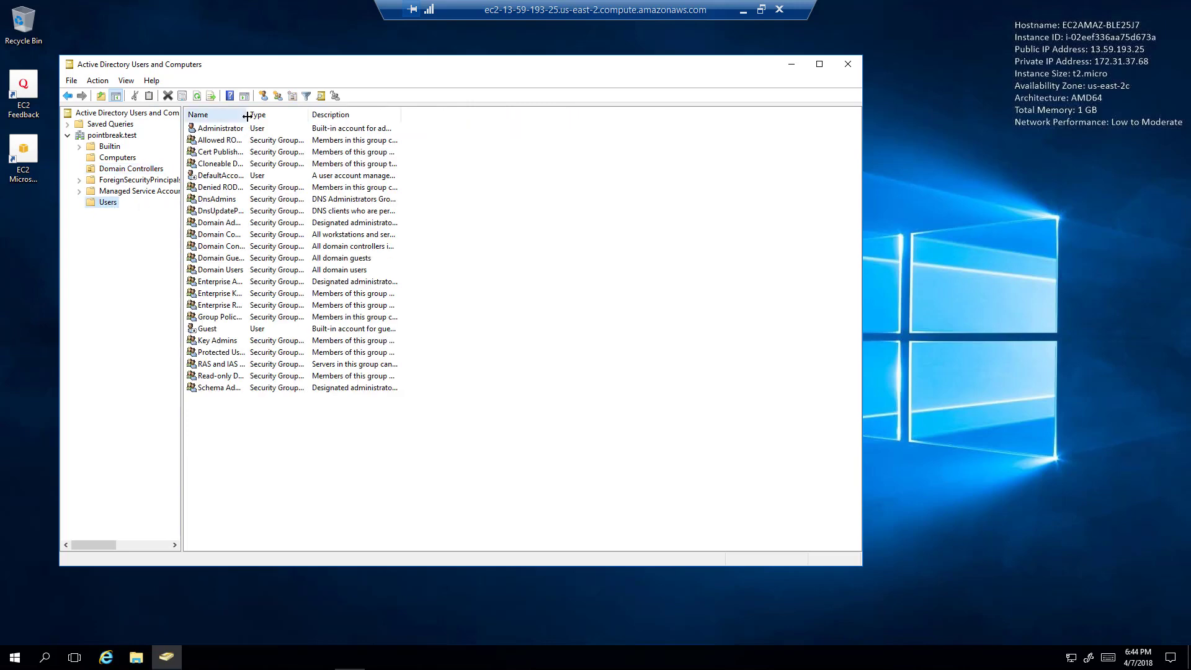
pyautogui.moveTo(247, 114); pyautogui.dragTo(382, 114)
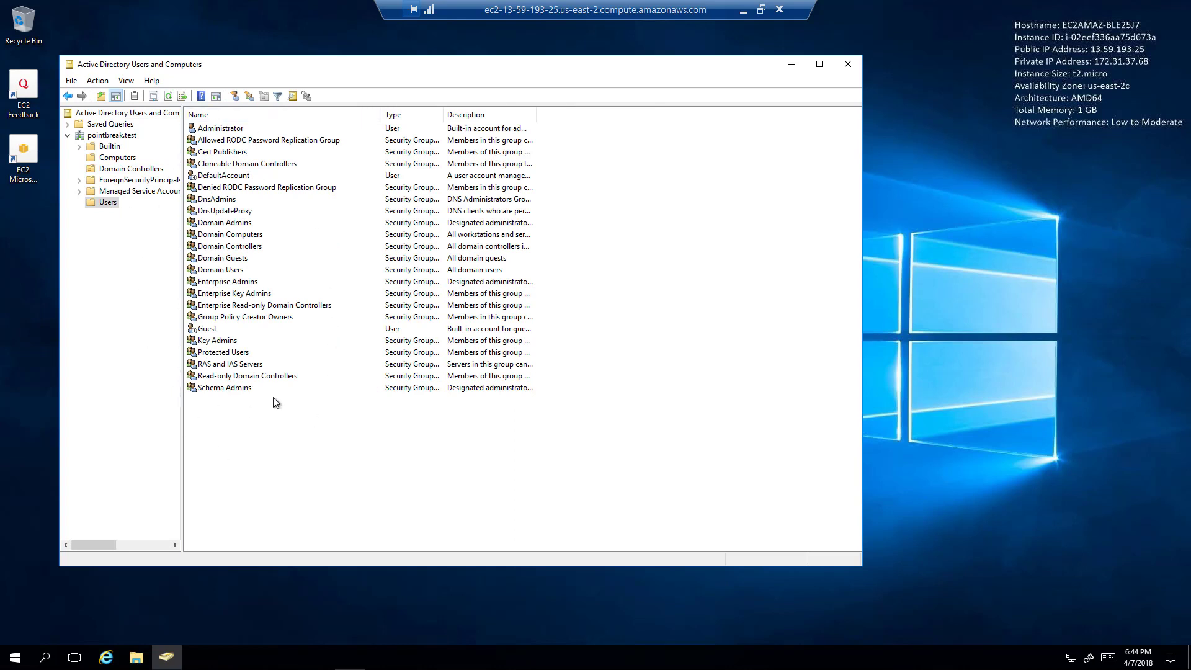
pyautogui.click(109, 203)
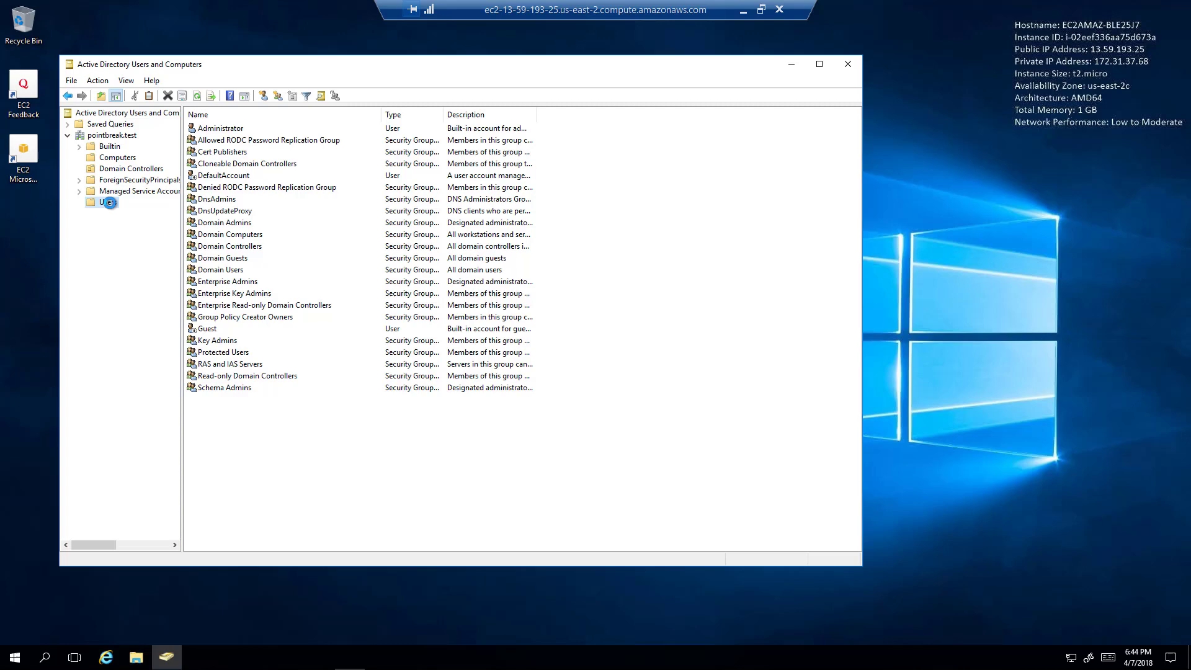
# Start a new user in the Users container and enter its first name and logon name.
pyautogui.rightClick(110, 203)
pyautogui.moveTo(194, 251)
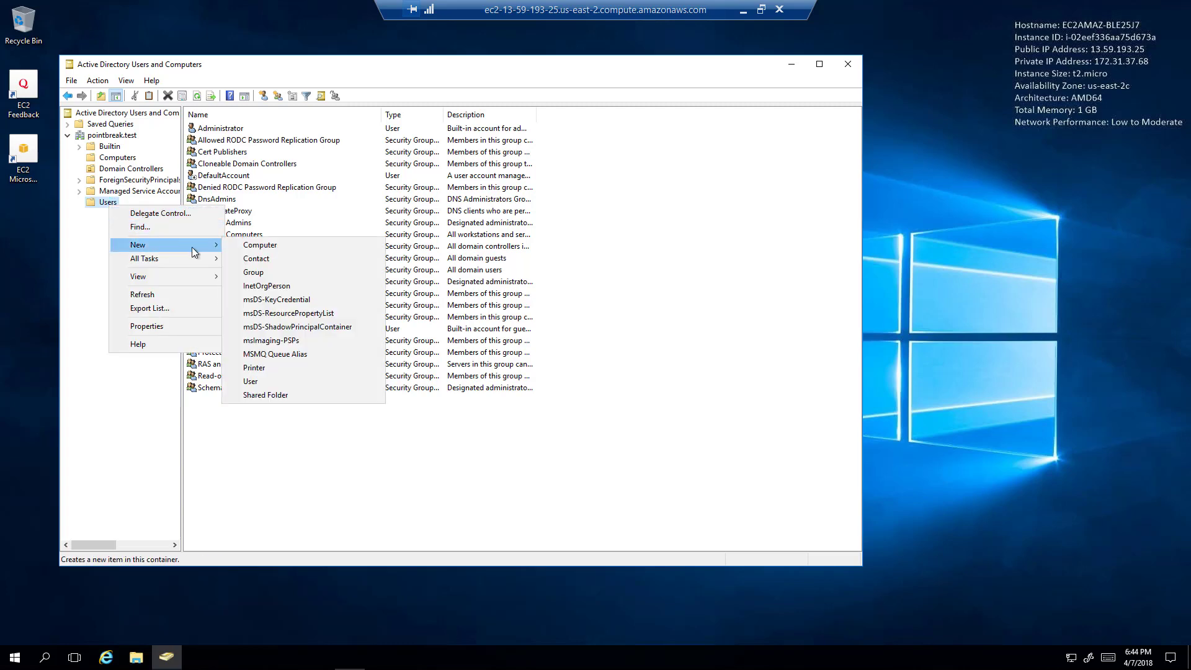
pyautogui.click(279, 387)
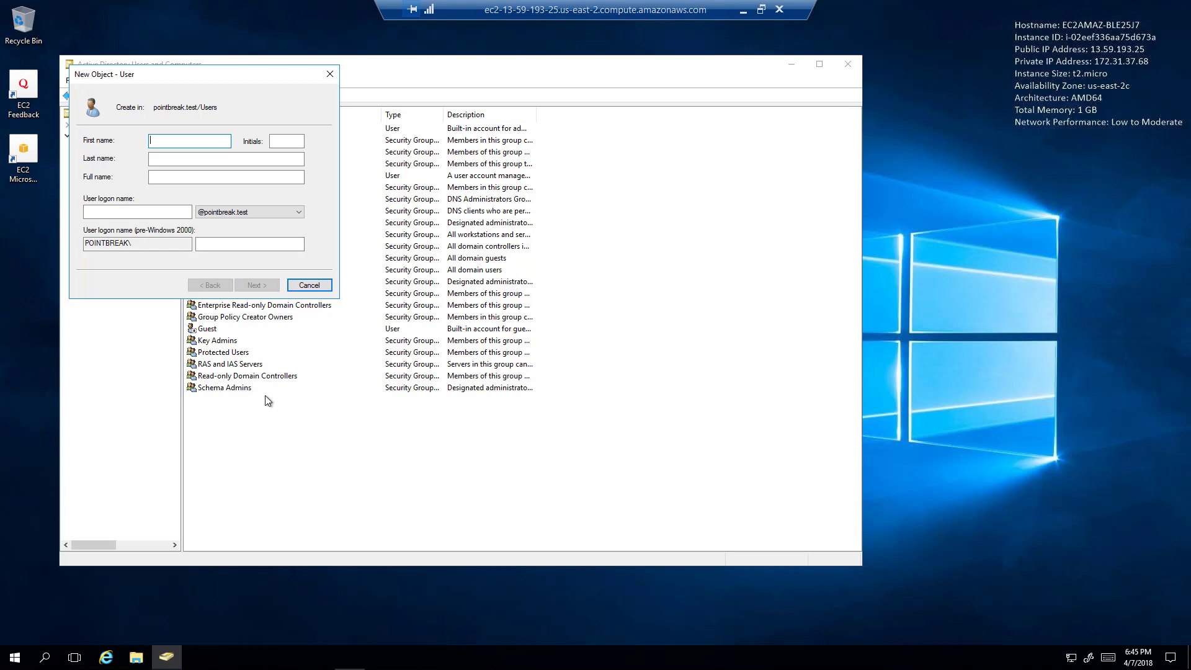
pyautogui.write('K')
pyautogui.press('BackSpace')
pyautogui.write('Bo')
pyautogui.press('BackSpace')
pyautogui.write('Boh')
pyautogui.press('Tab')
pyautogui.press('Tab')
pyautogui.press('Tab')
pyautogui.press('Tab')
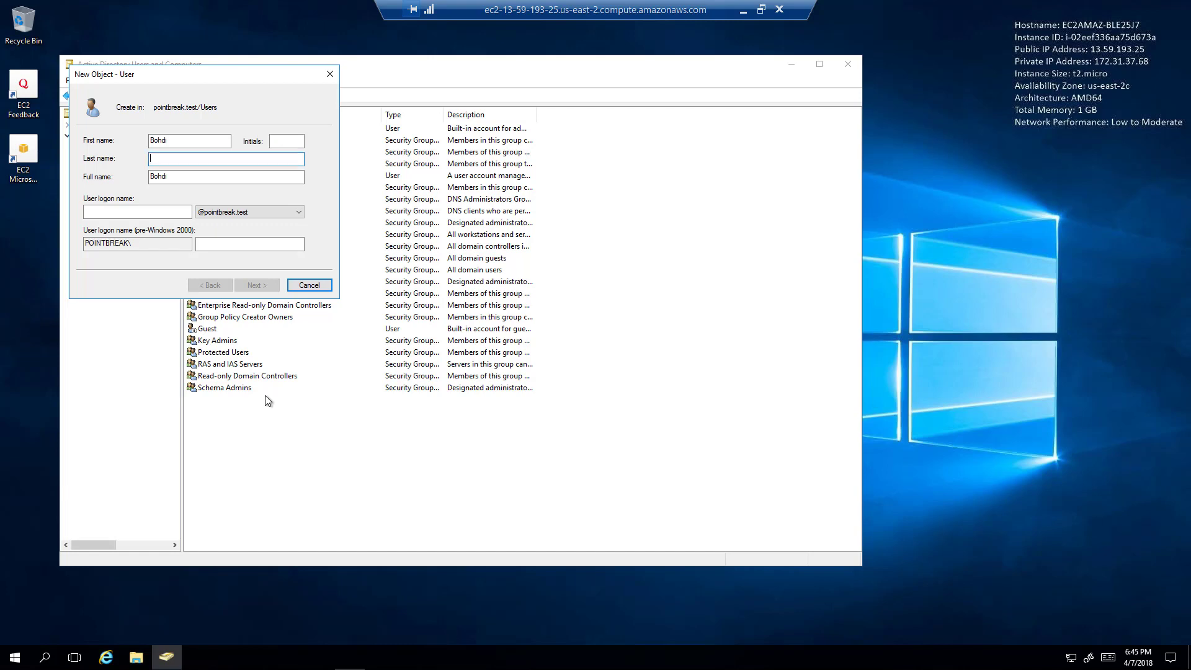
pyautogui.write('bohdi')
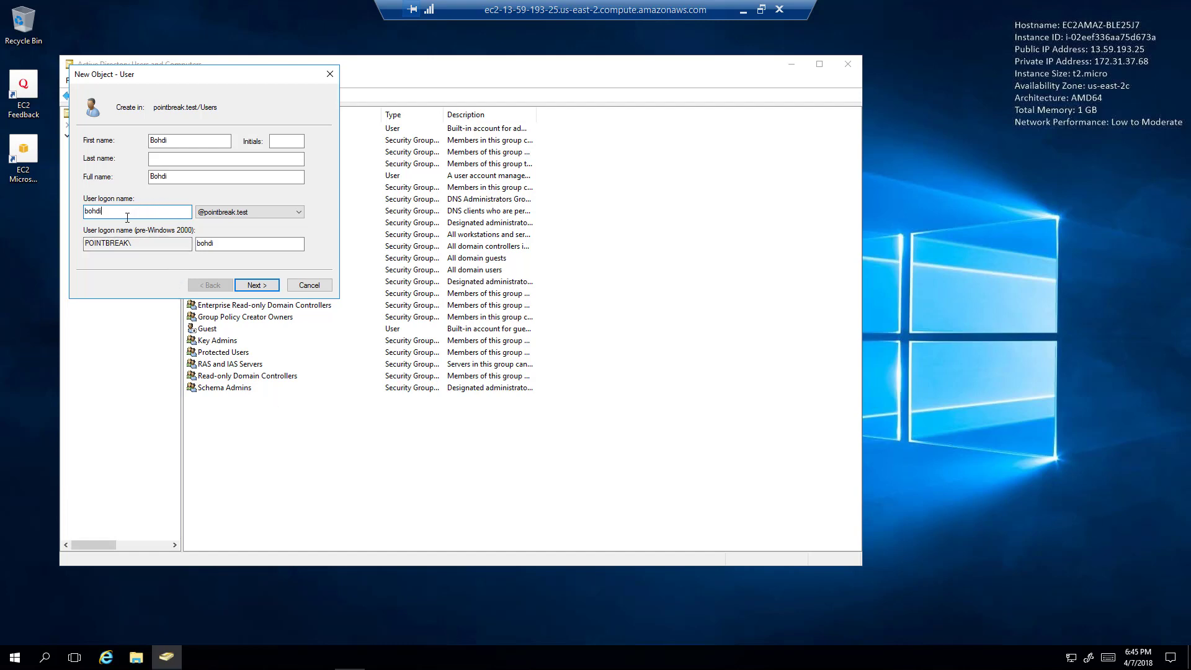
# Enter and confirm the new user's password and proceed to the summary page.
pyautogui.click(258, 286)
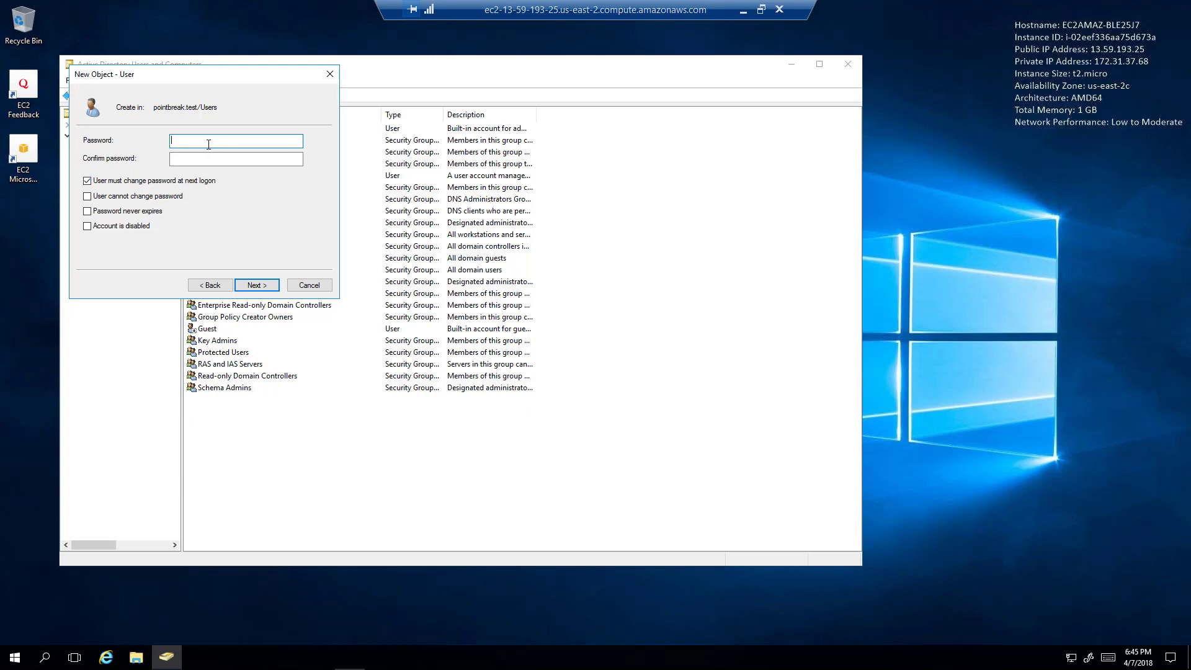
pyautogui.write('*********')
pyautogui.press('Tab')
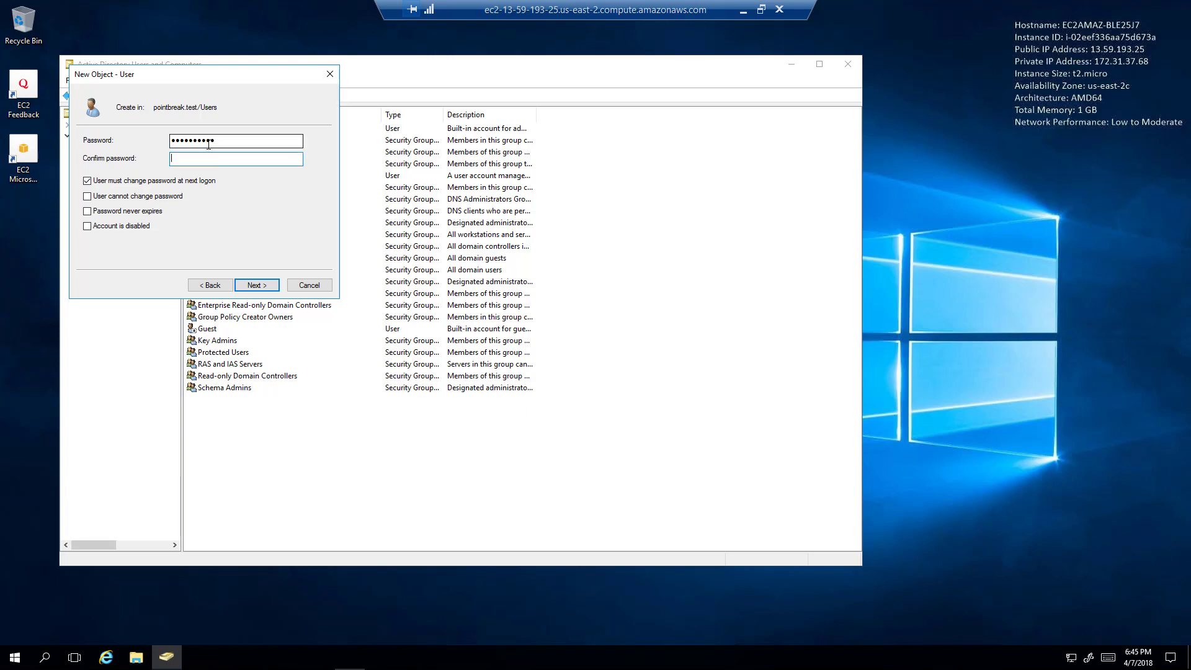
pyautogui.write('********')
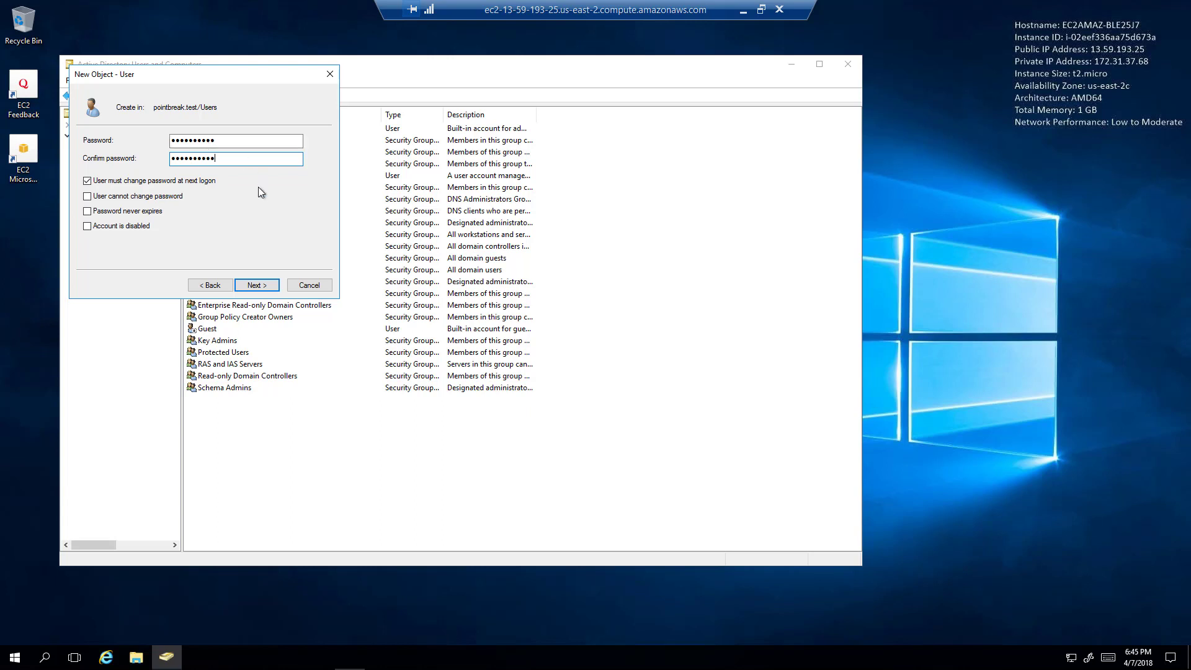
pyautogui.click(267, 285)
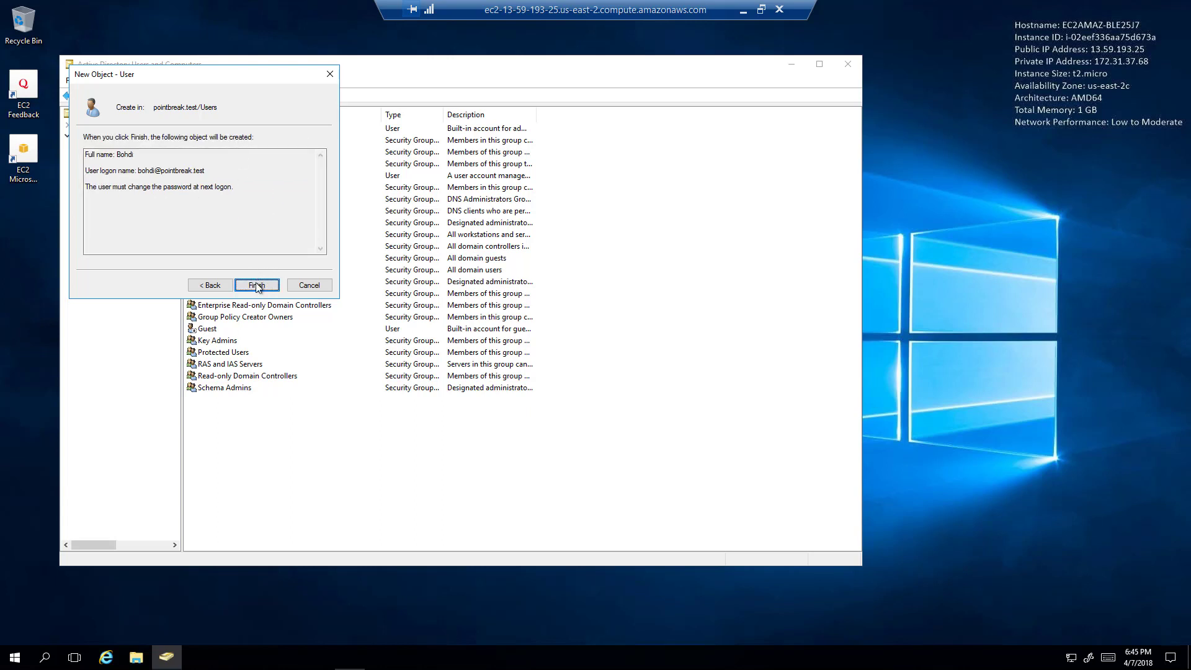
# Dismiss the password-policy error and clear both rejected password fields.
pyautogui.click(257, 286)
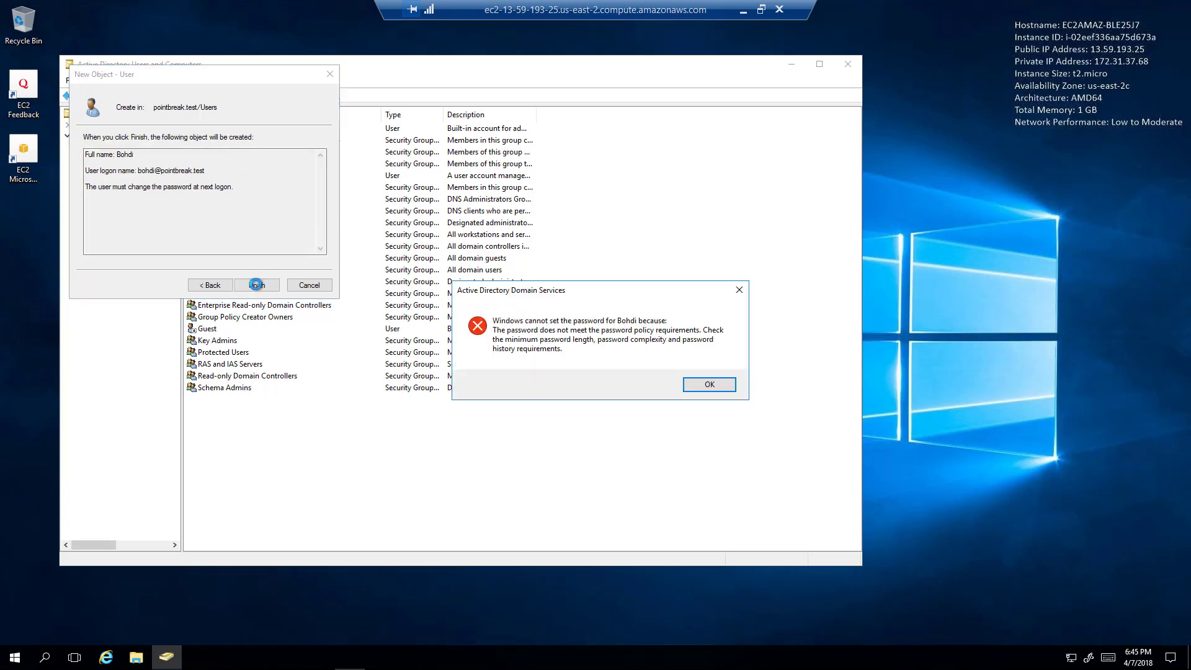
pyautogui.click(730, 388)
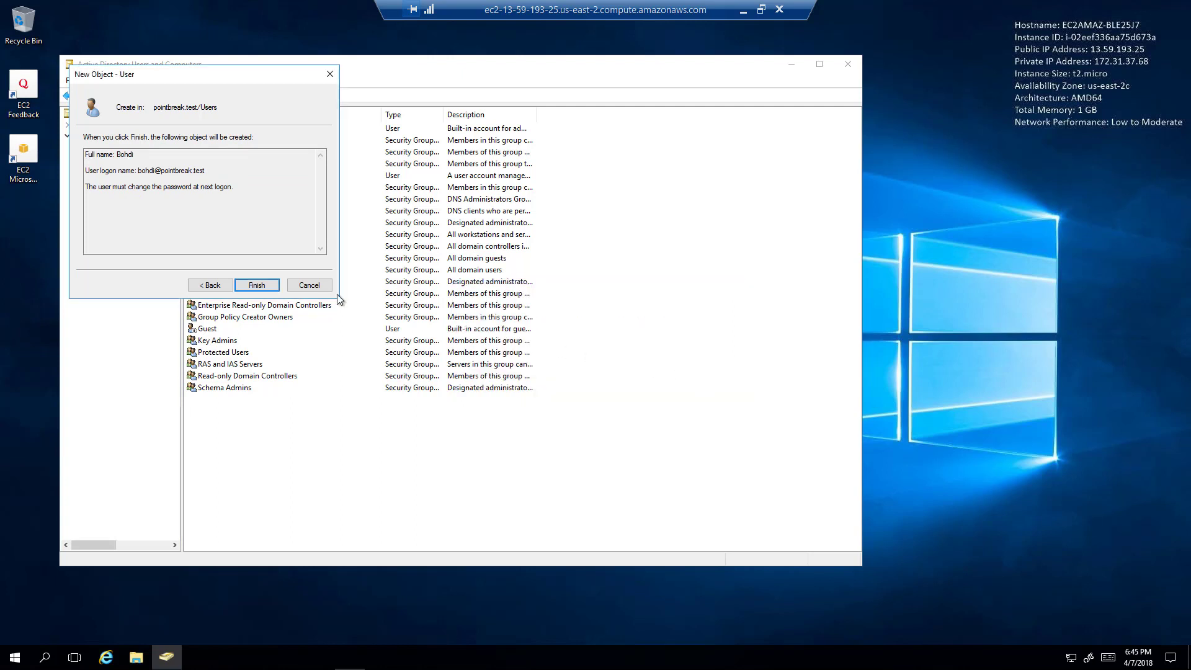
pyautogui.click(216, 284)
pyautogui.click(232, 142)
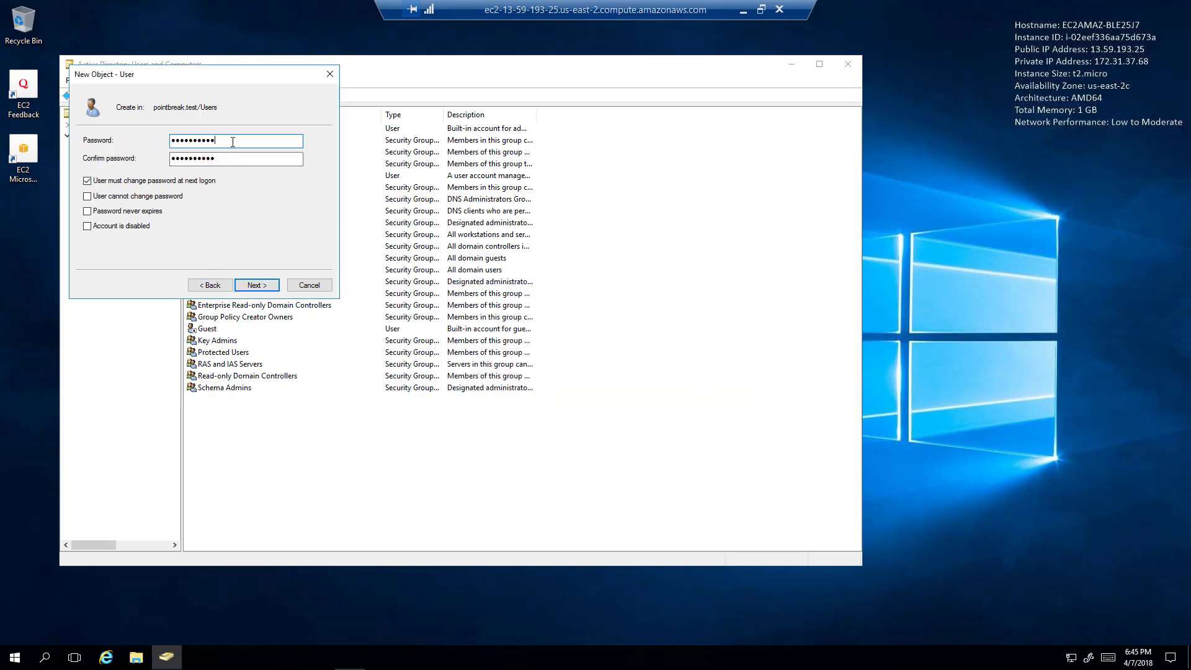
pyautogui.press('BackSpace')
pyautogui.press('BackSpace')
pyautogui.press('BackSpace')
pyautogui.press('BackSpace')
pyautogui.press('BackSpace')
pyautogui.press('BackSpace')
pyautogui.press('BackSpace')
pyautogui.press('BackSpace')
pyautogui.press('BackSpace')
pyautogui.press('BackSpace')
pyautogui.hotkey('shift', 'Tab')
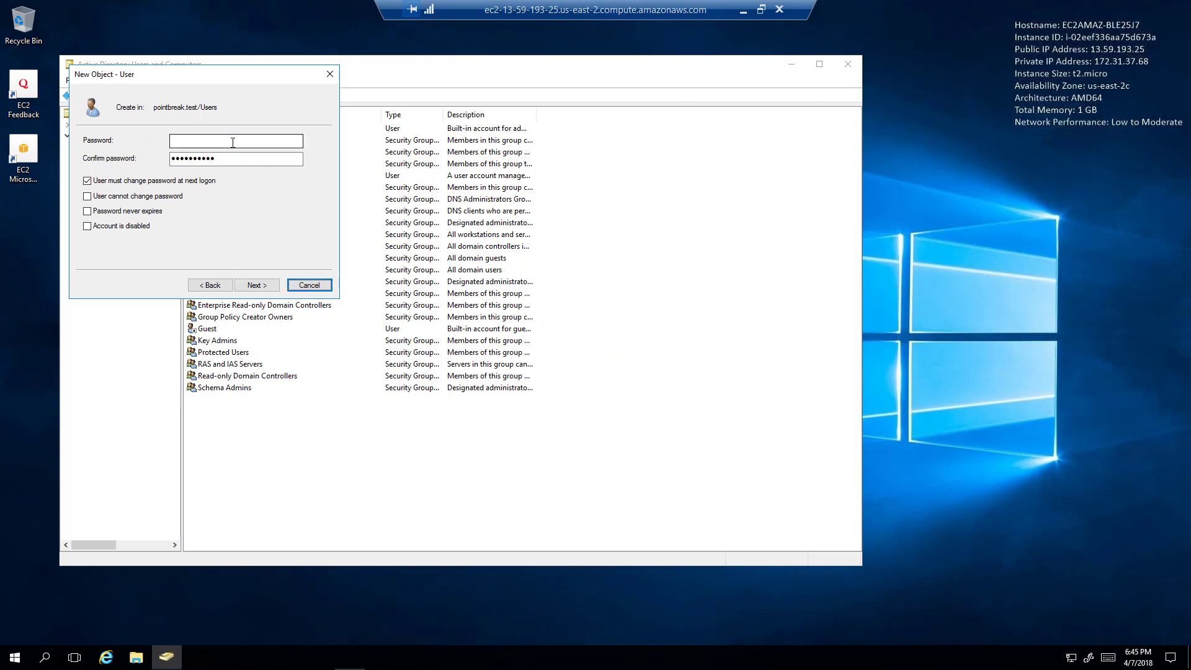
pyautogui.press('Tab')
pyautogui.press('Tab')
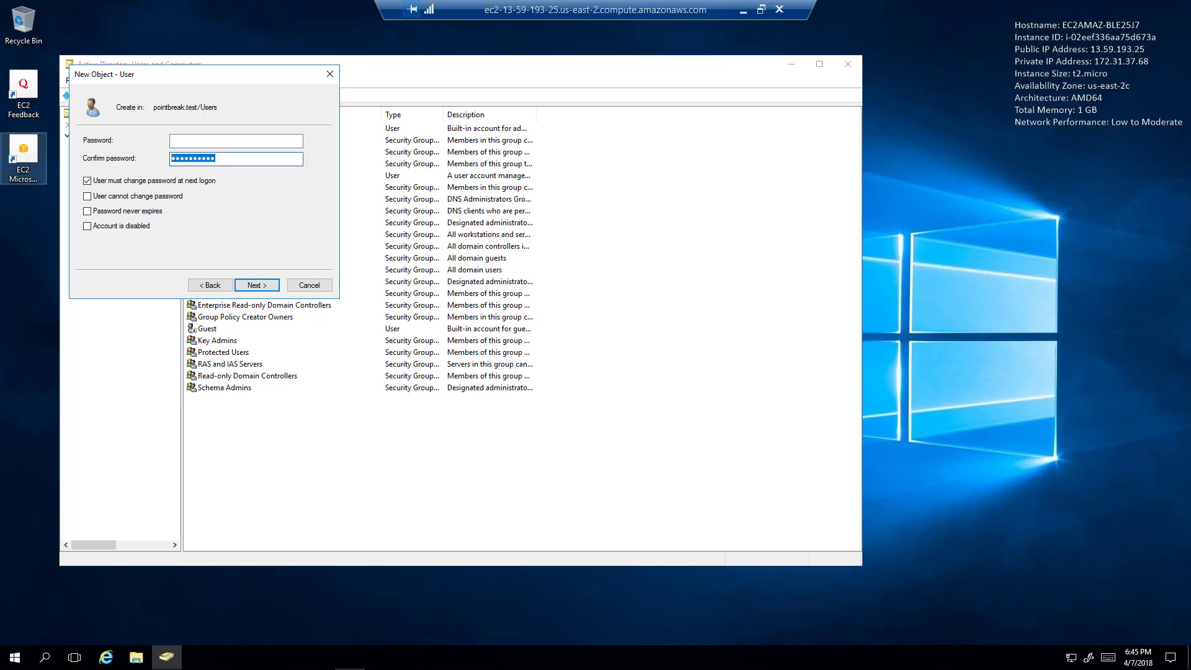
pyautogui.press('BackSpace')
# Enter a policy-compliant password and confirmation, then finish creating the user.
pyautogui.click(235, 141)
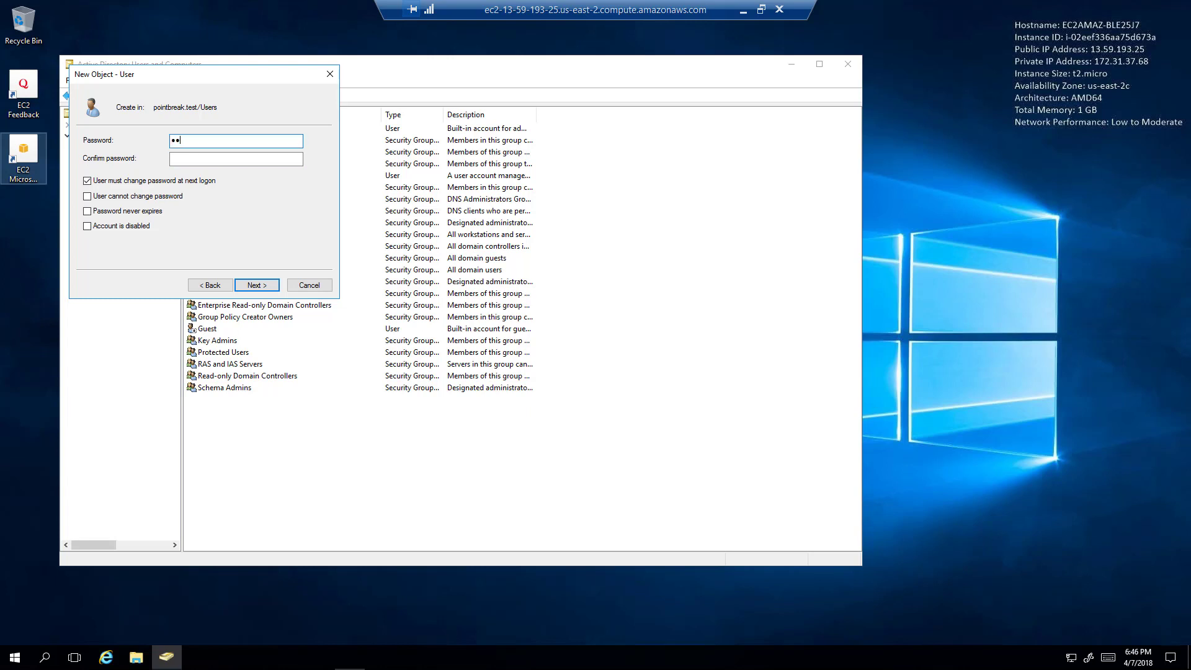
pyautogui.write('•••••••')
pyautogui.click(236, 159)
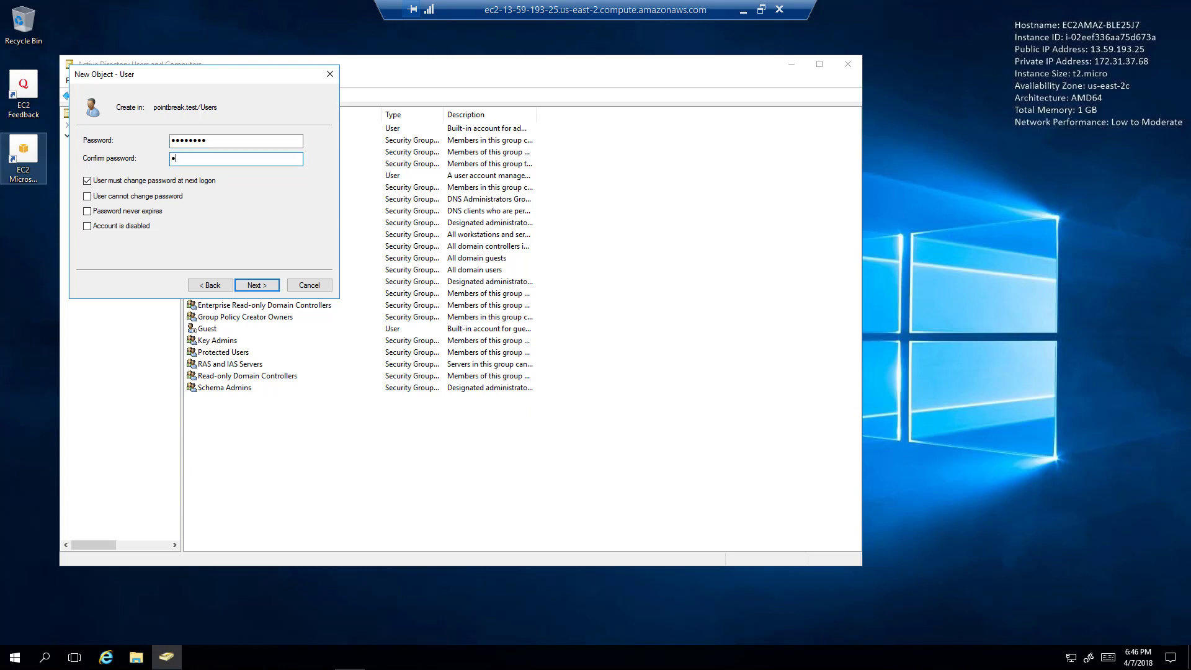
pyautogui.write('•••••')
pyautogui.click(257, 285)
pyautogui.click(257, 285)
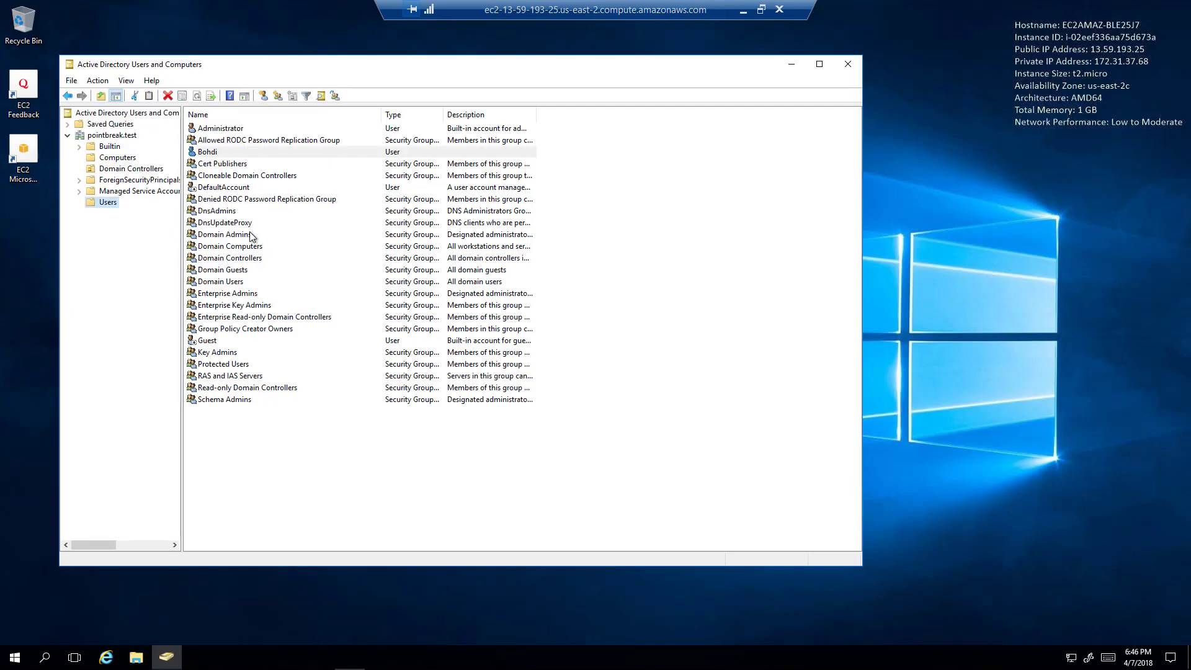
# Review the new user's group memberships and close its properties without adding any group.
pyautogui.doubleClick(223, 154)
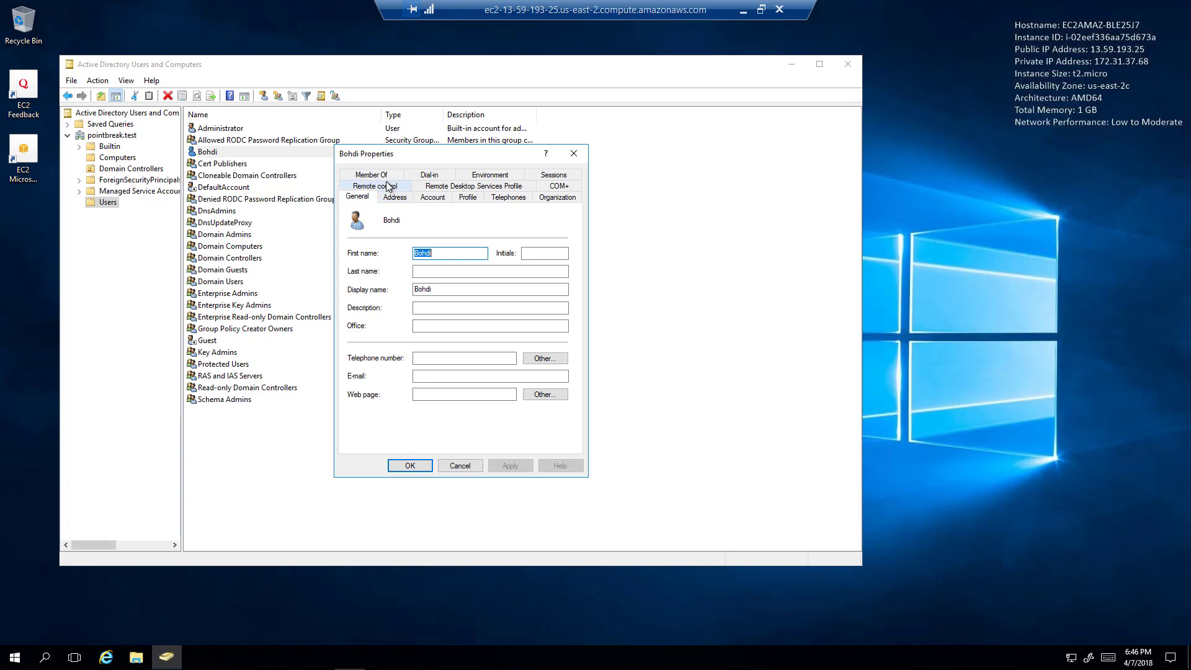
pyautogui.click(379, 176)
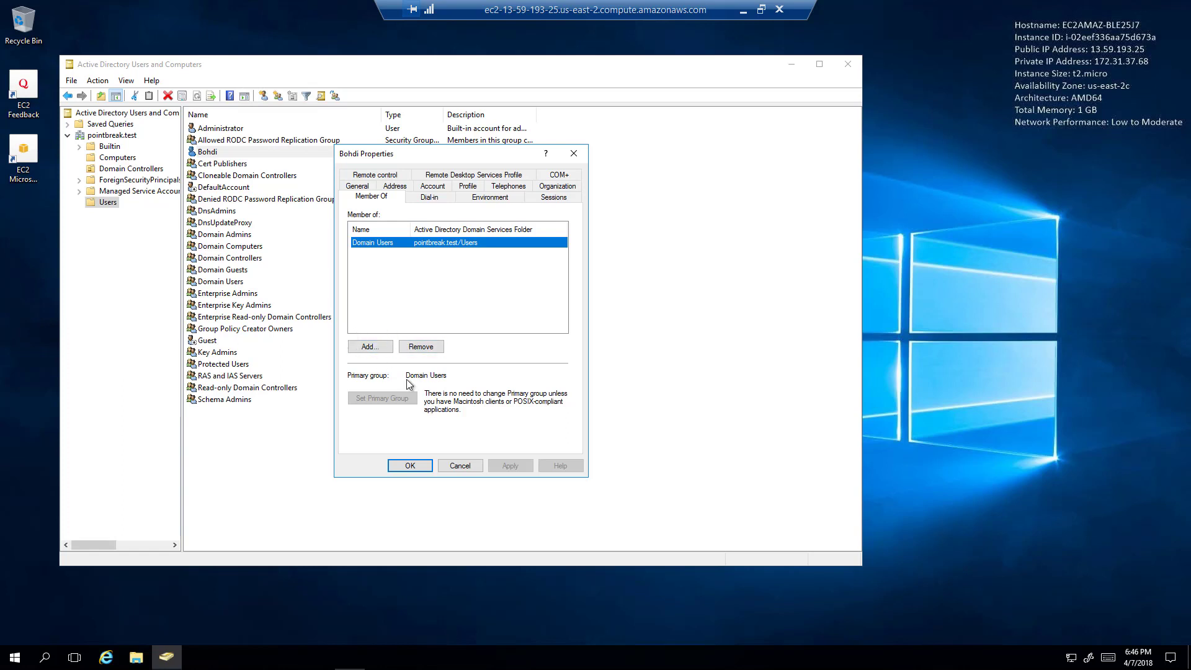
pyautogui.click(371, 346)
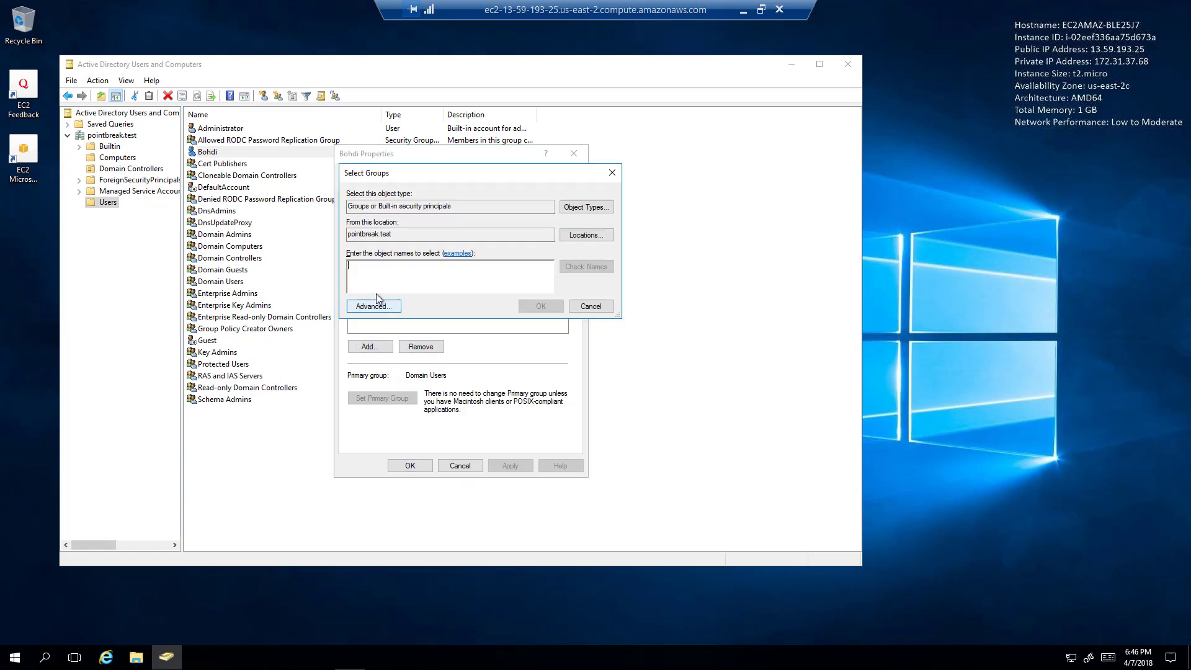
pyautogui.click(600, 307)
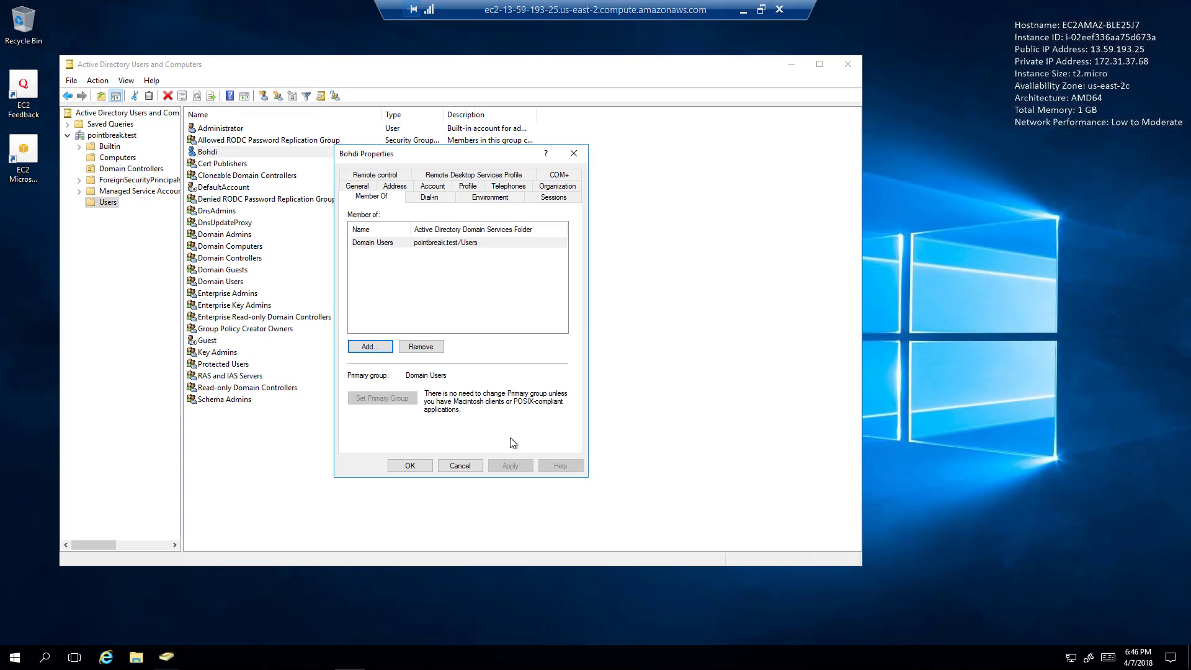
pyautogui.click(458, 464)
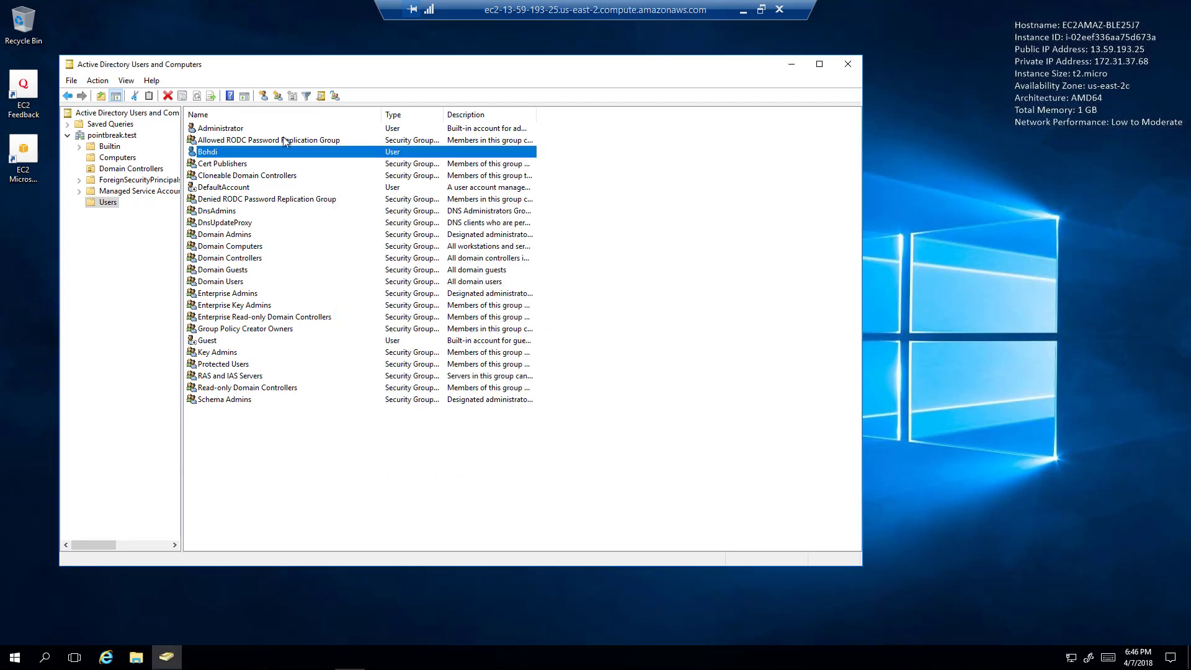
pyautogui.moveTo(255, 60); pyautogui.dragTo(387, 63)
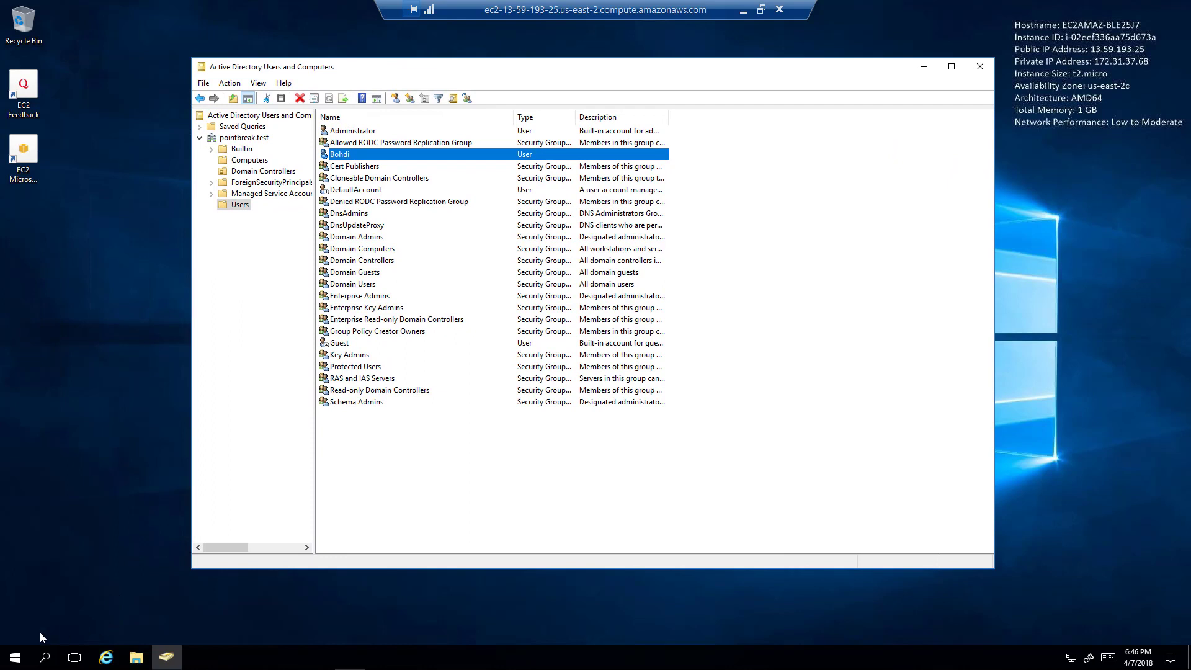
# Launch DNS Manager from Windows Administrative Tools in the Start menu.
pyautogui.click(15, 658)
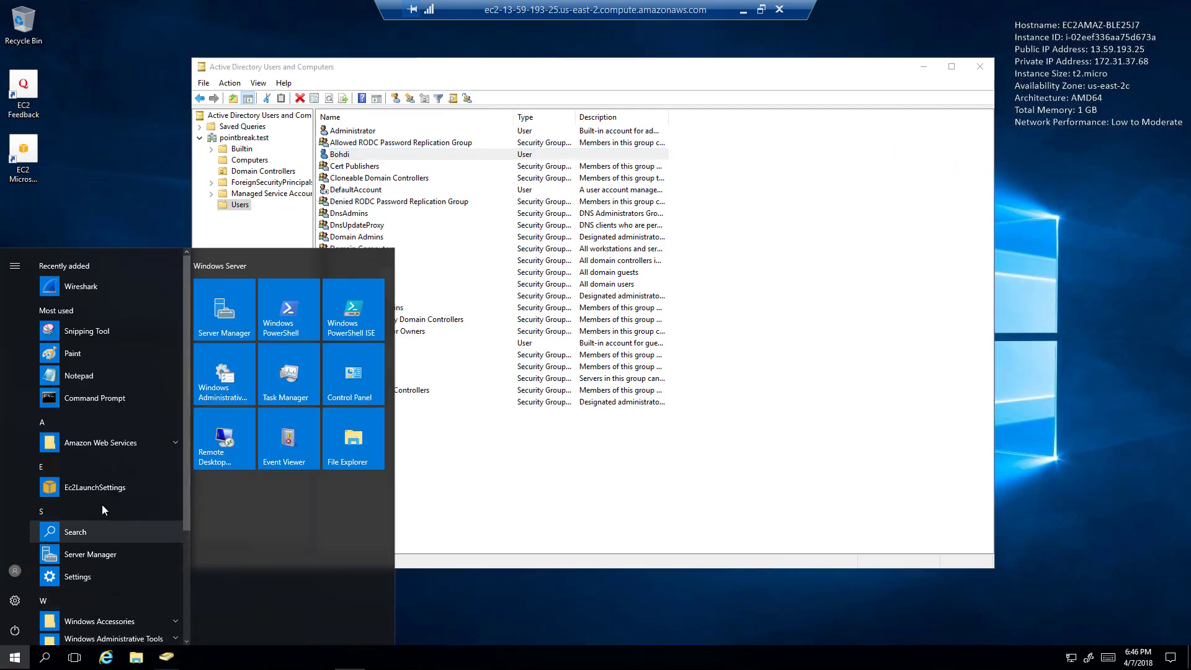
pyautogui.scroll(-3, 103, 501)
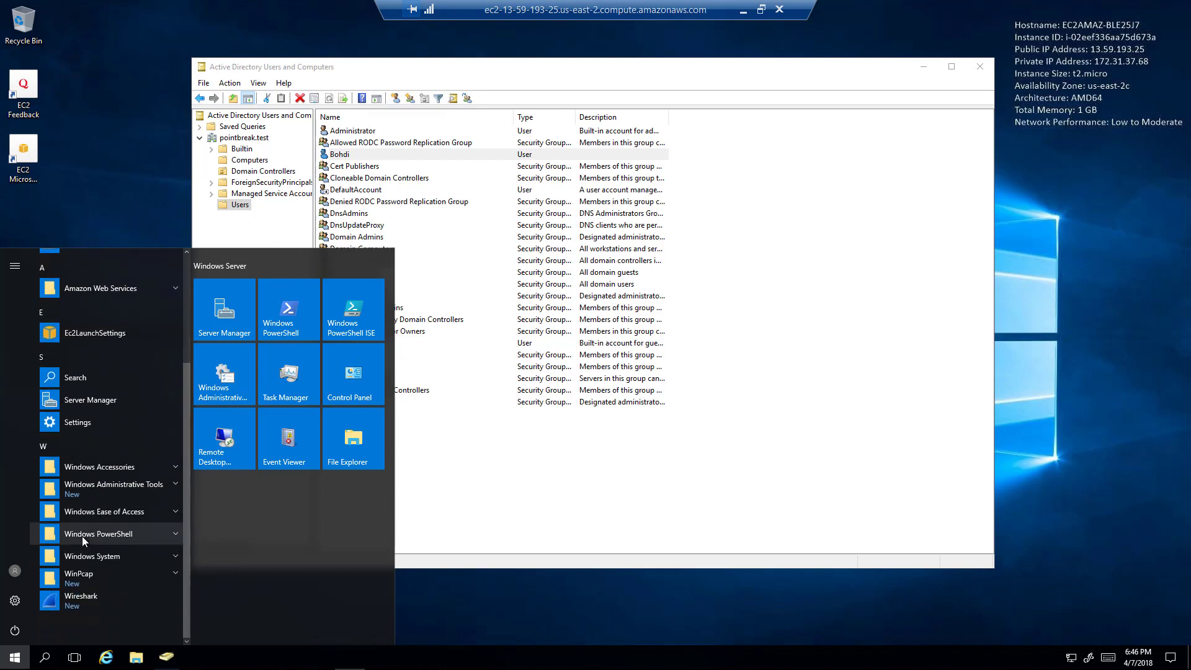
pyautogui.click(109, 482)
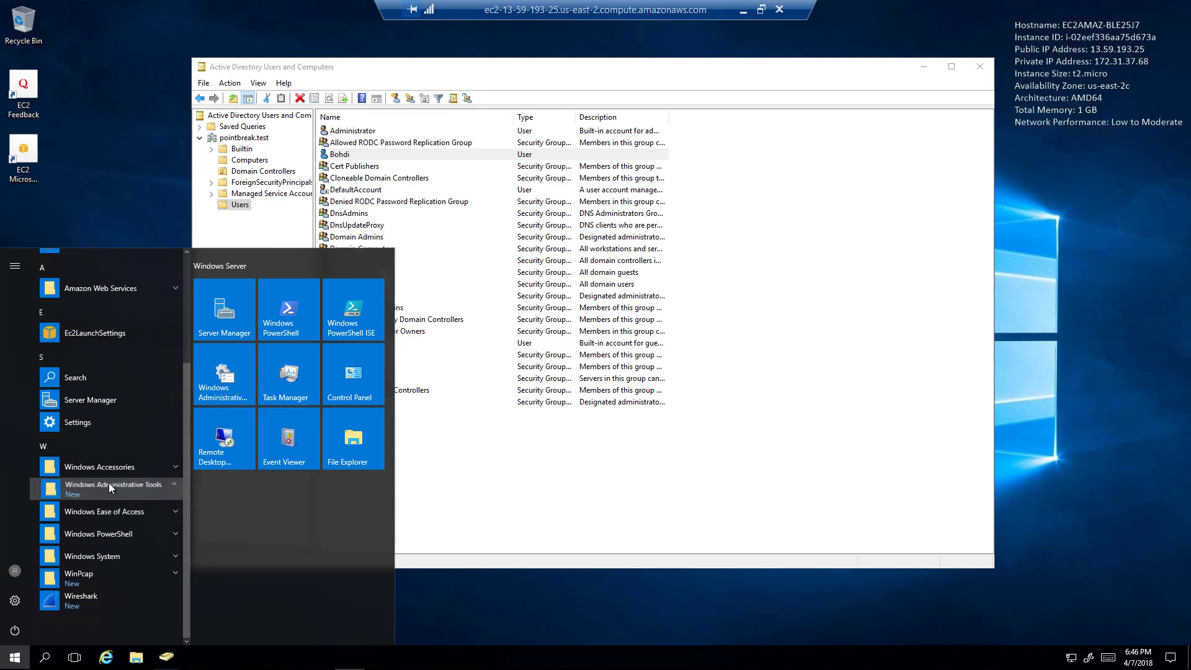
pyautogui.scroll(-4, 111, 504)
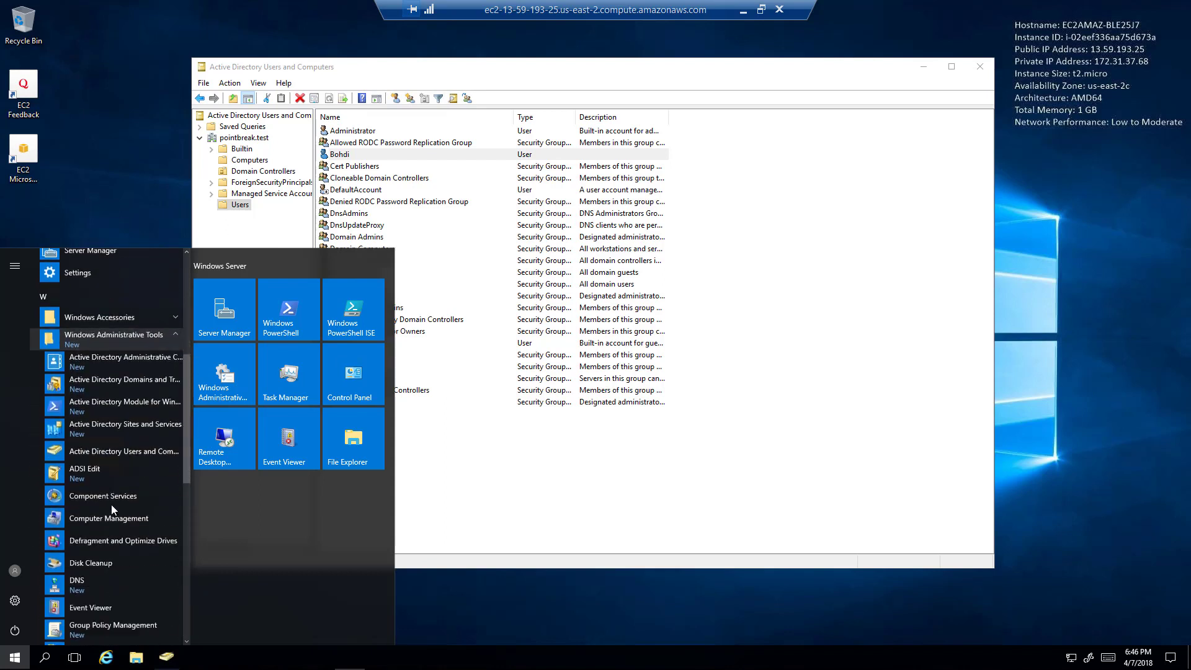
pyautogui.click(88, 548)
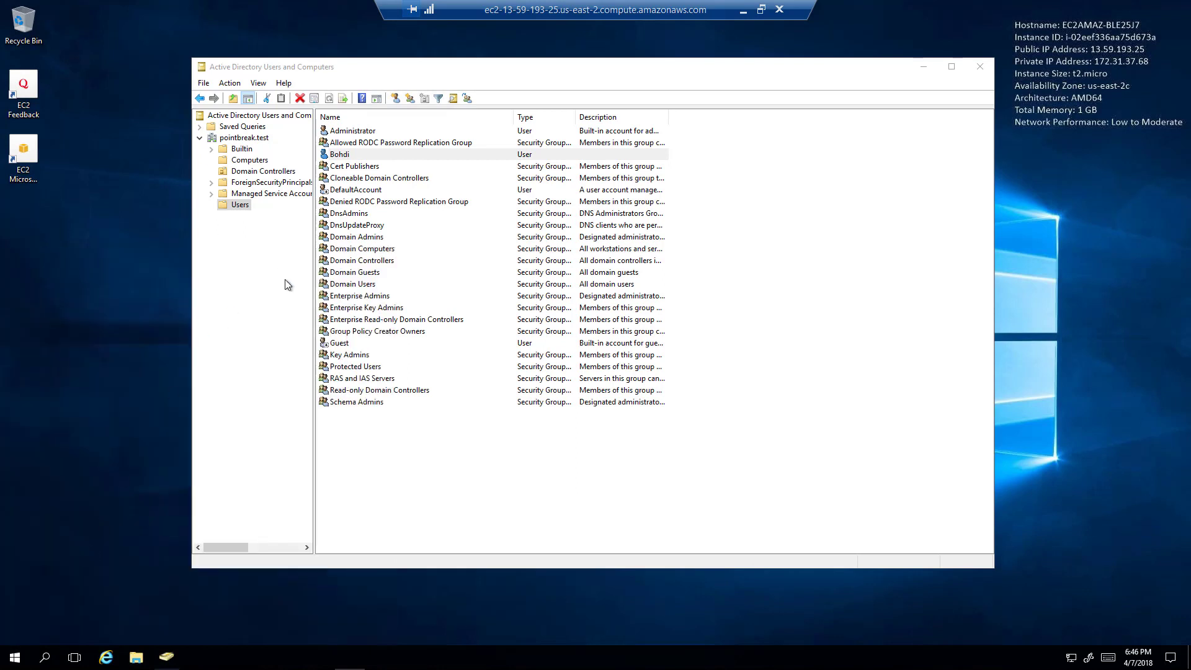
# Open the pointbreak.test forward lookup zone, widen the window, and select the ec2amaz-ble25j7 host record.
pyautogui.click(64, 99)
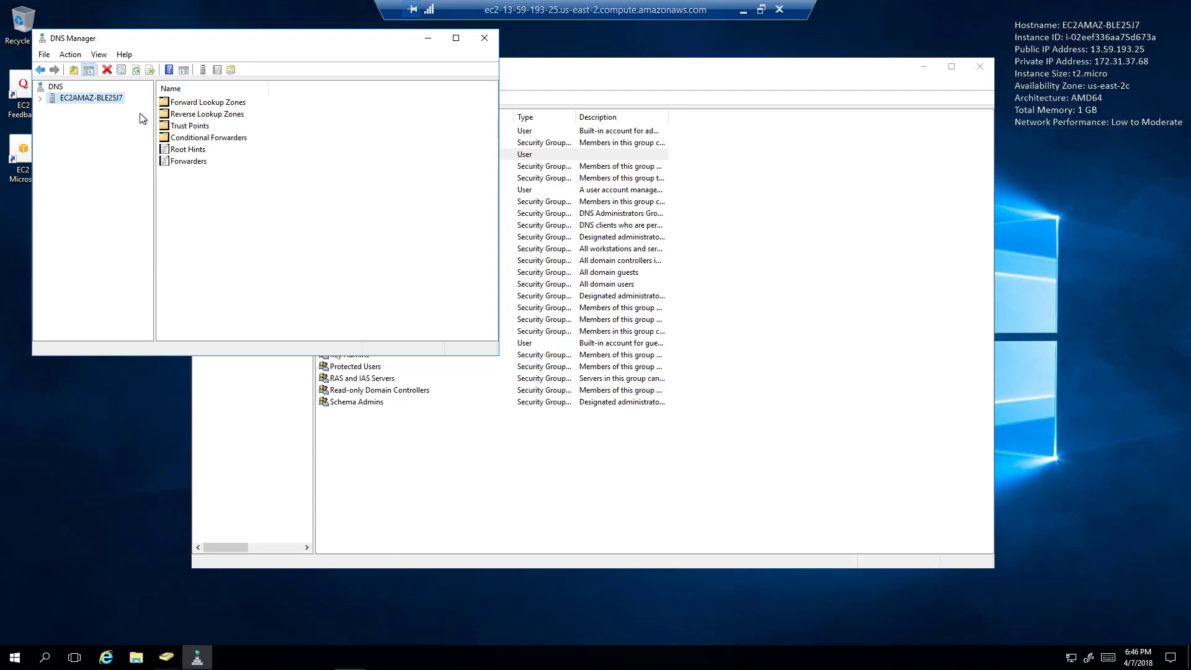
pyautogui.doubleClick(173, 103)
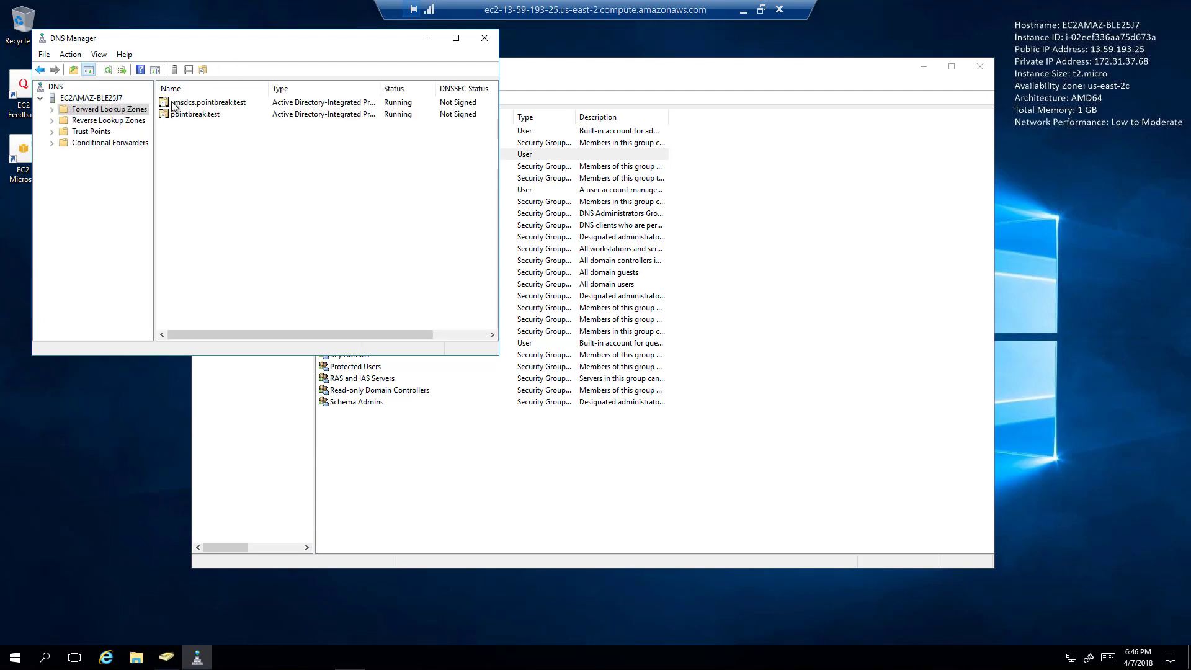
pyautogui.doubleClick(203, 118)
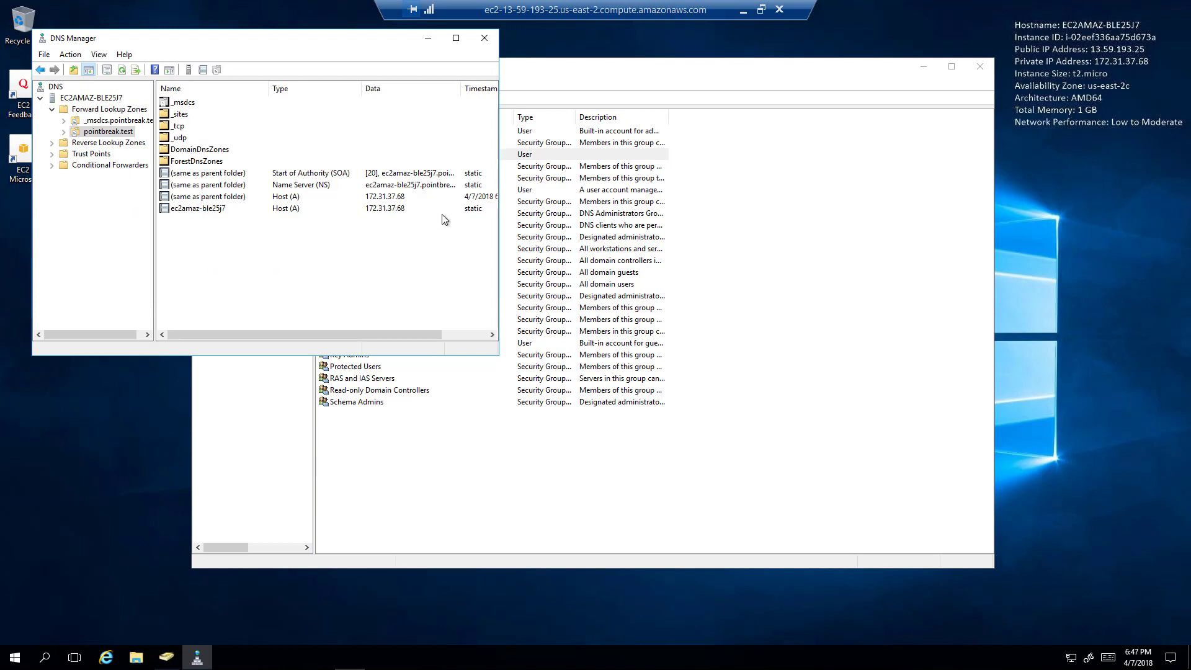
pyautogui.moveTo(602, 201); pyautogui.dragTo(813, 217)
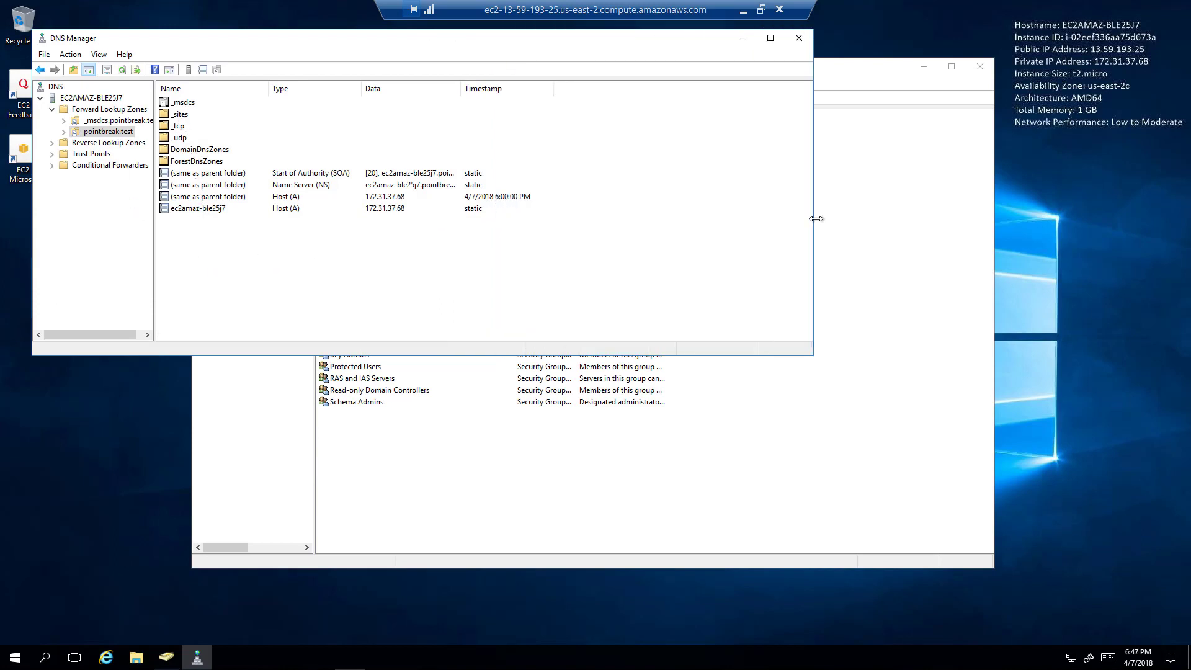
pyautogui.click(210, 211)
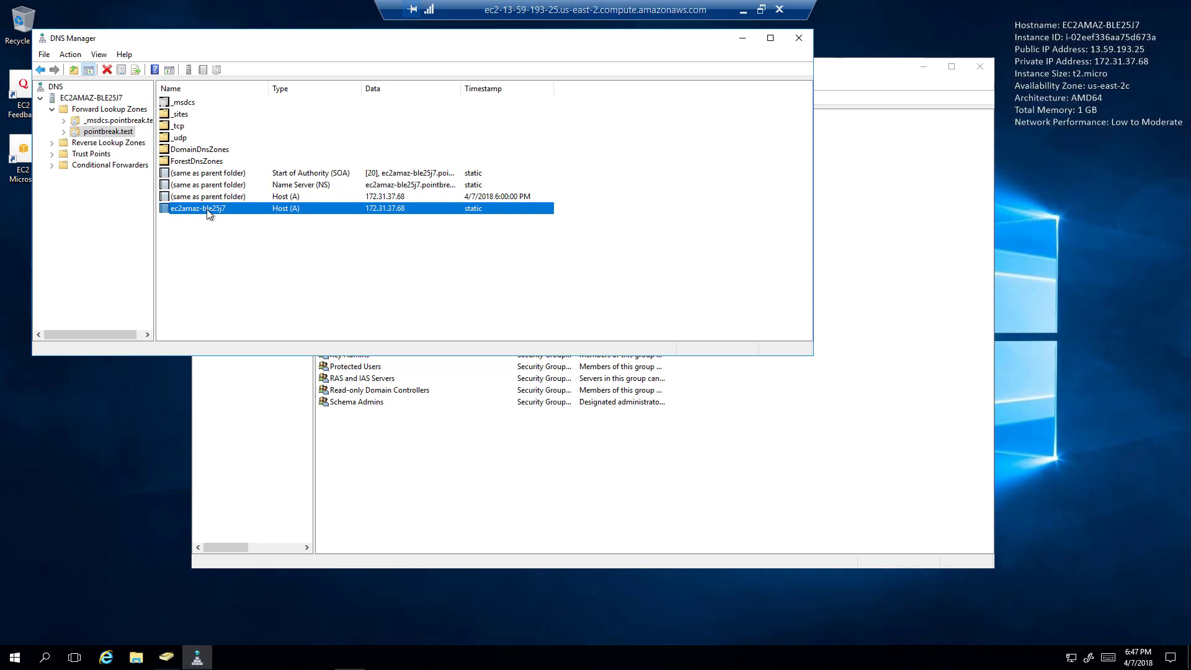
# Start a new Host (A or AAAA) record in pointbreak.test named california.
pyautogui.rightClick(120, 134)
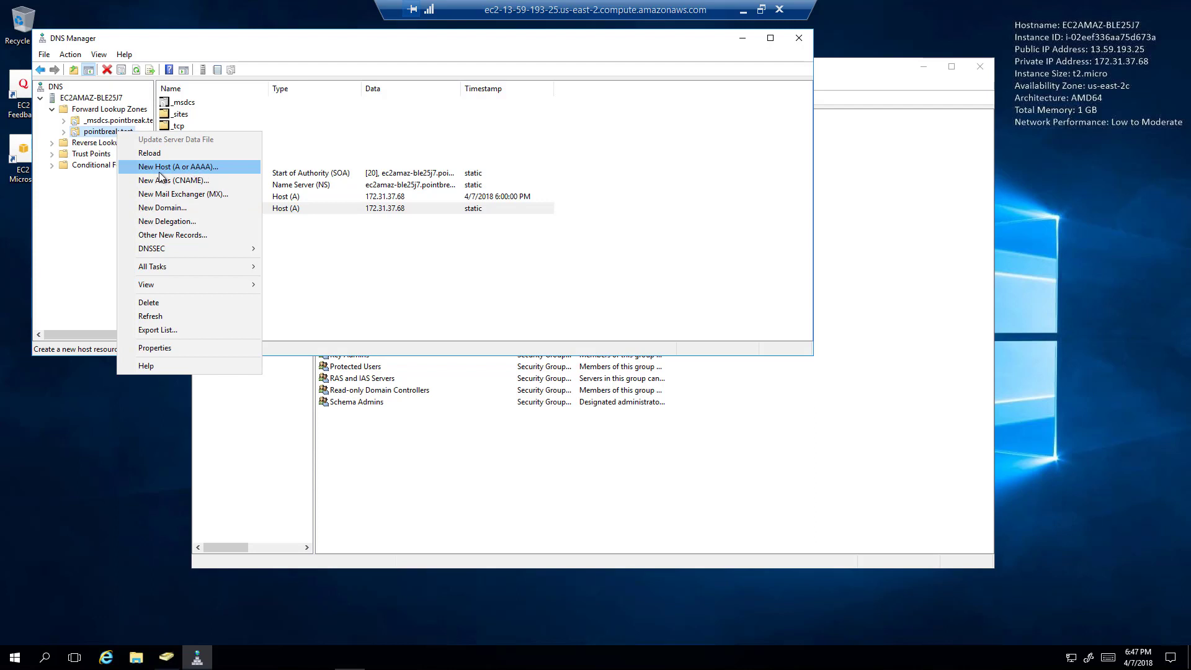
pyautogui.click(162, 169)
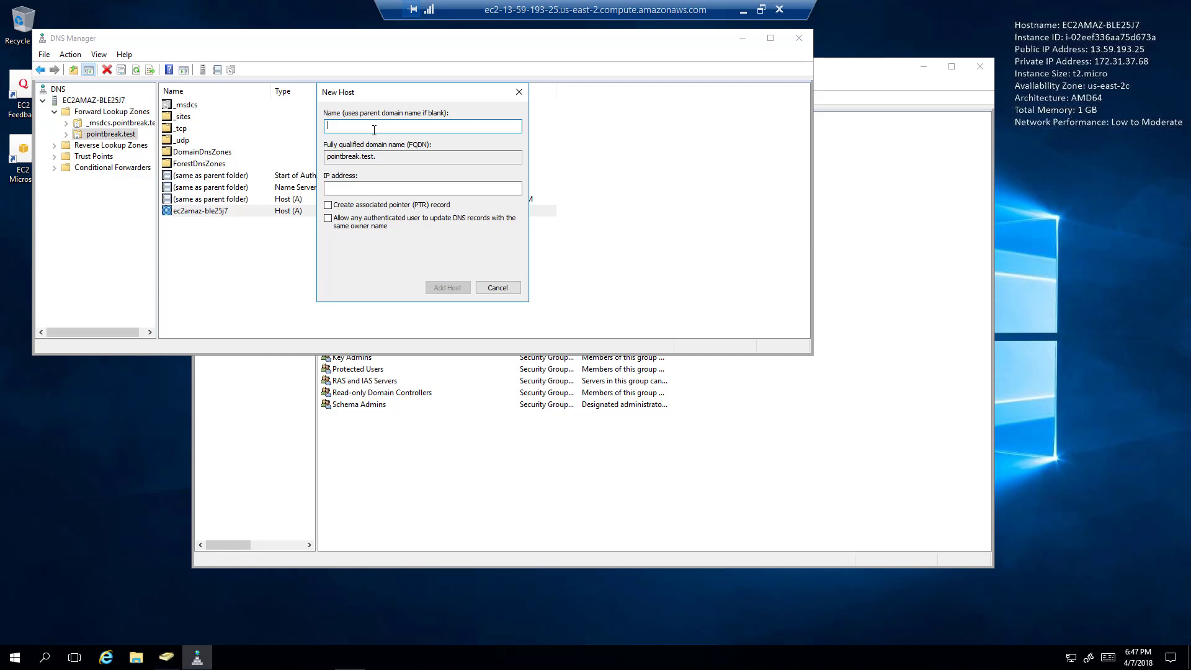
pyautogui.write('california')
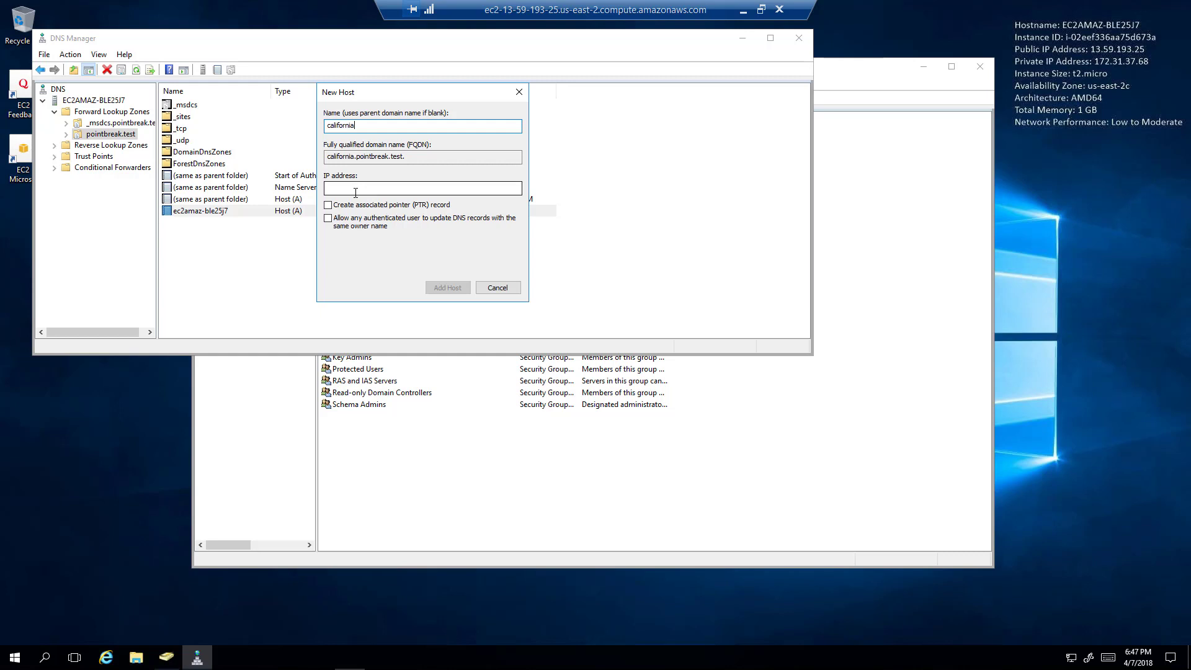
# Open Command Prompt by searching for cmd in the Start menu.
pyautogui.click(15, 658)
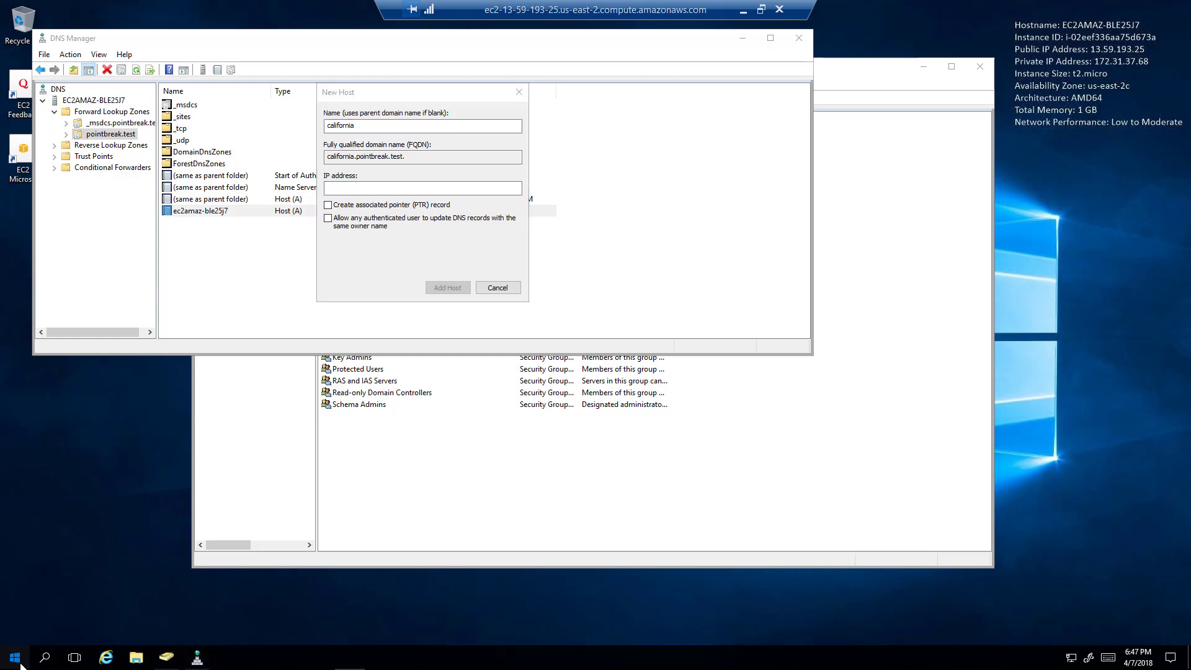
pyautogui.click(19, 662)
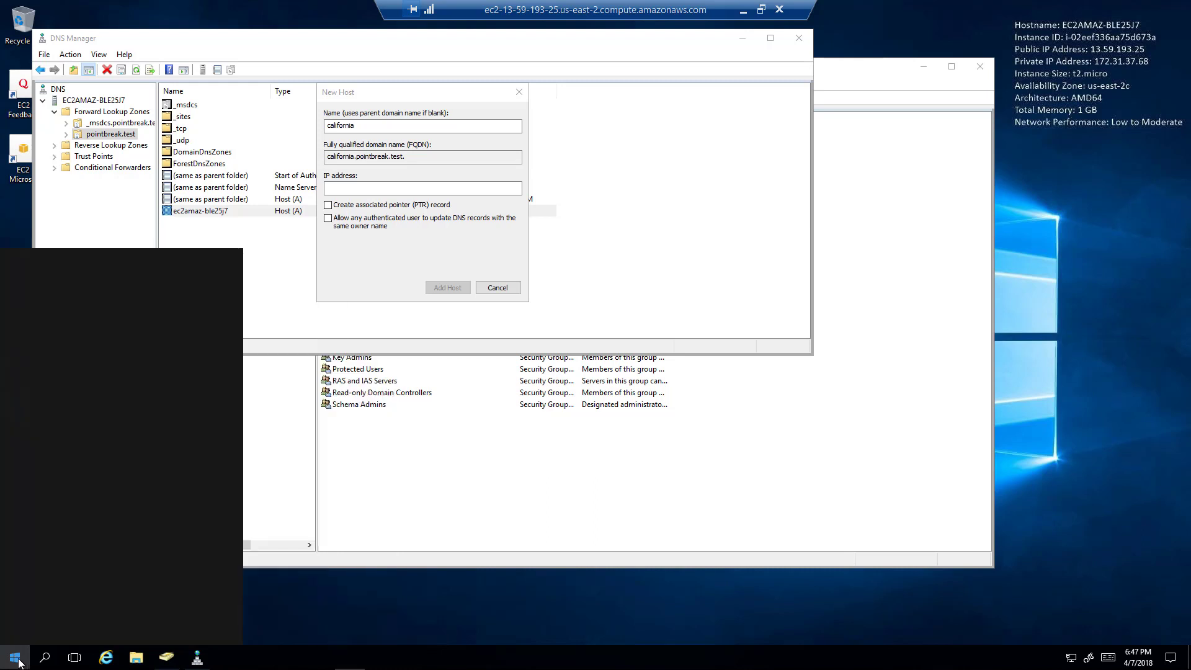
pyautogui.write('cmd')
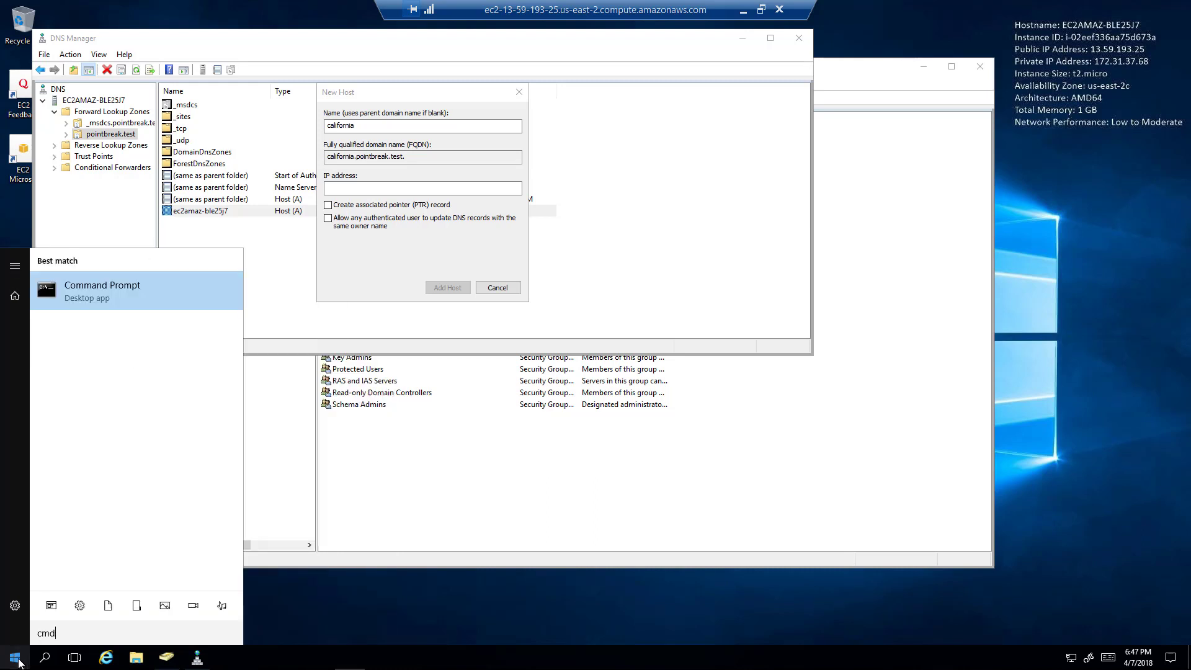
pyautogui.press('Return')
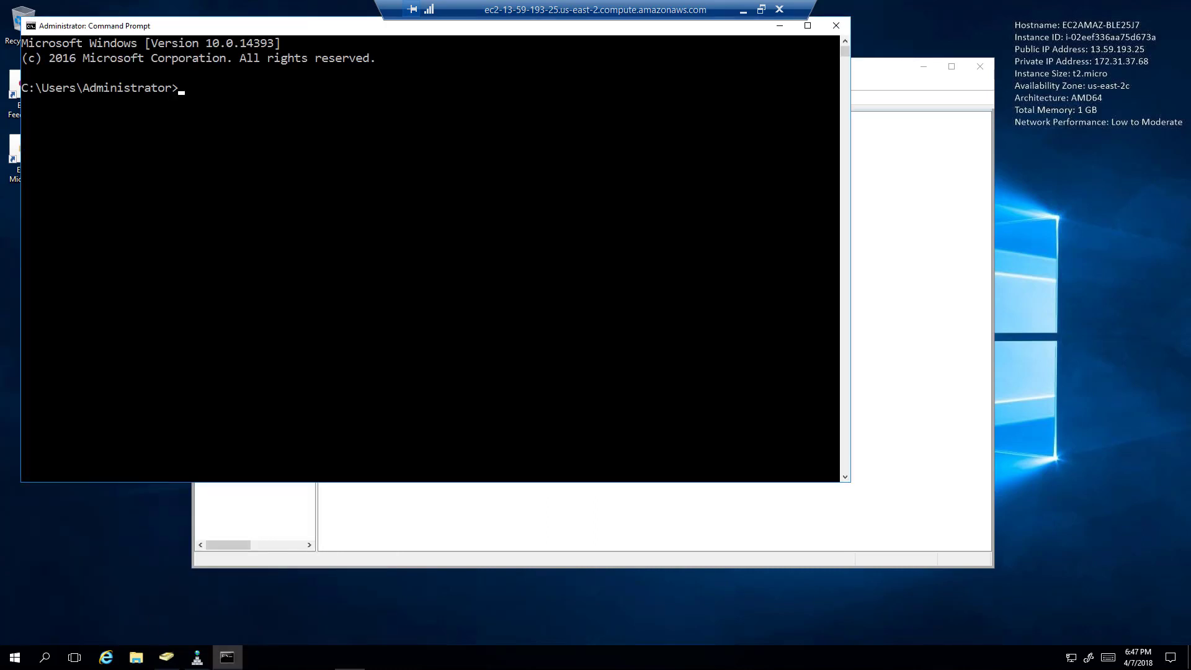
# Run ipconfig and copy the IPv4 address 172.31.37.68.
pyautogui.write('ipconfig')
pyautogui.press('Return')
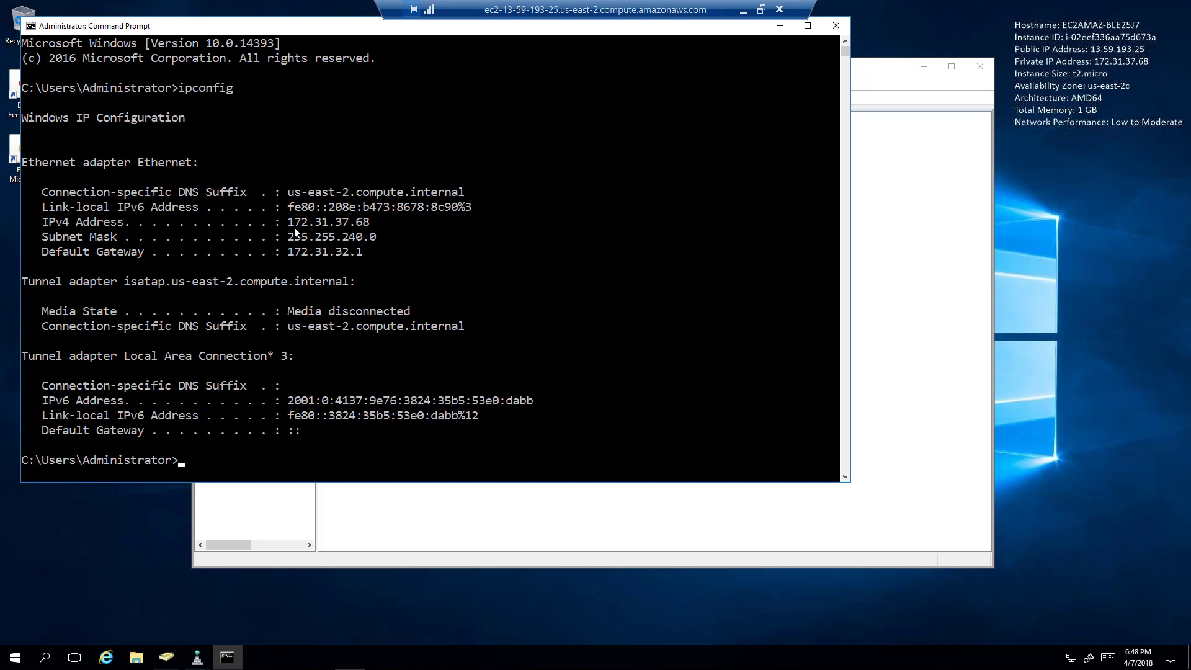
pyautogui.moveTo(289, 223); pyautogui.dragTo(370, 224)
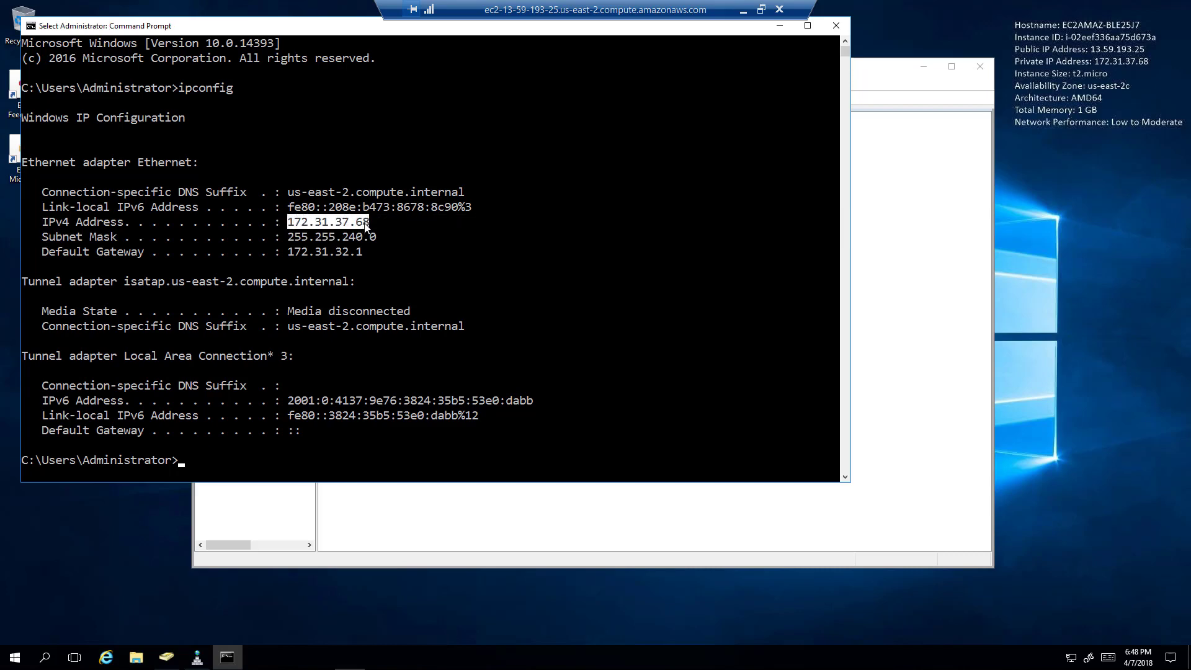
pyautogui.hotkey('ctrl', 'c')
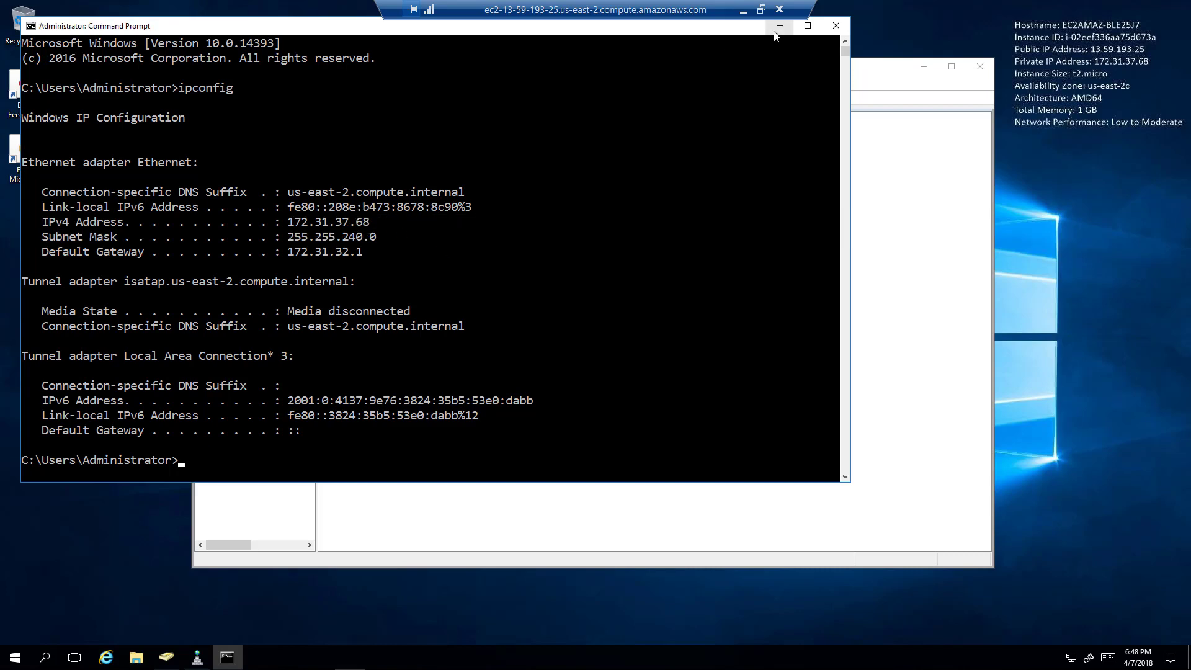
# Enter 172.31.37.68 as the california host's IP address and tick the PTR record option.
pyautogui.click(780, 26)
pyautogui.click(392, 186)
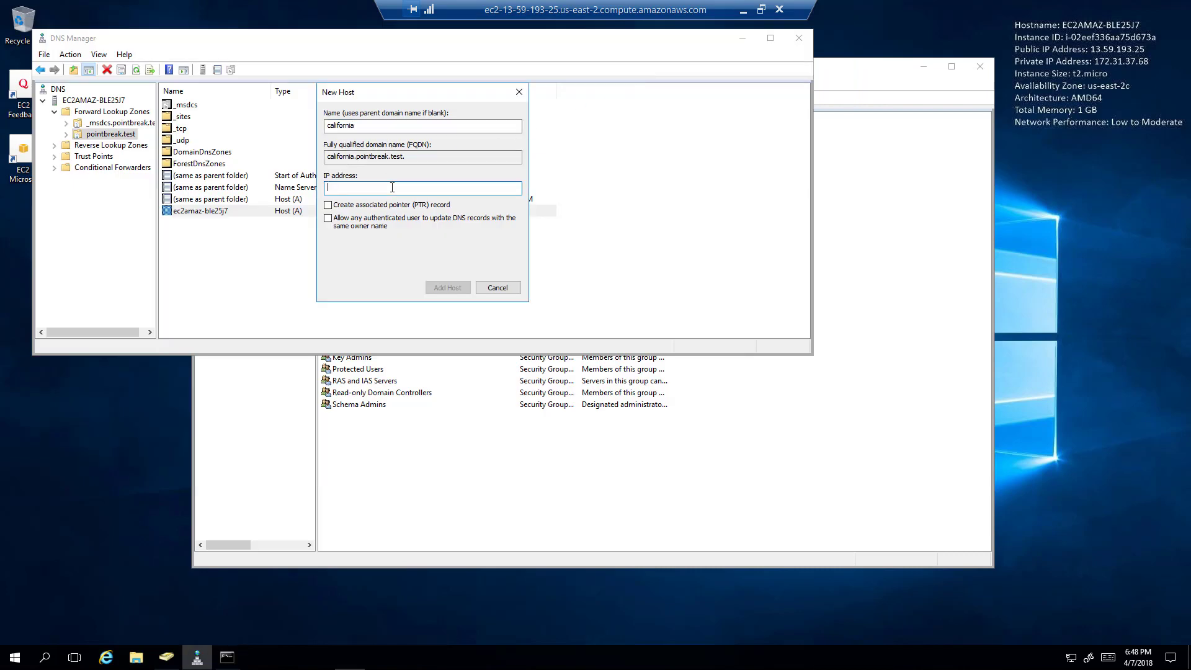
pyautogui.hotkey('ctrl', 'v')
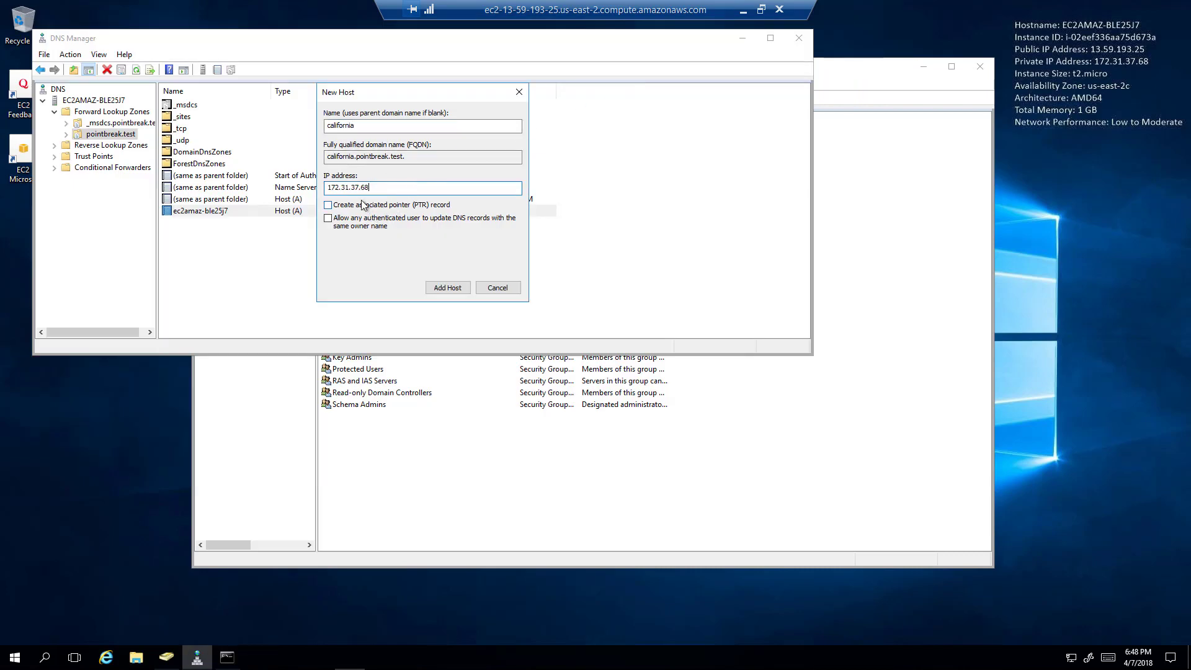
pyautogui.click(364, 206)
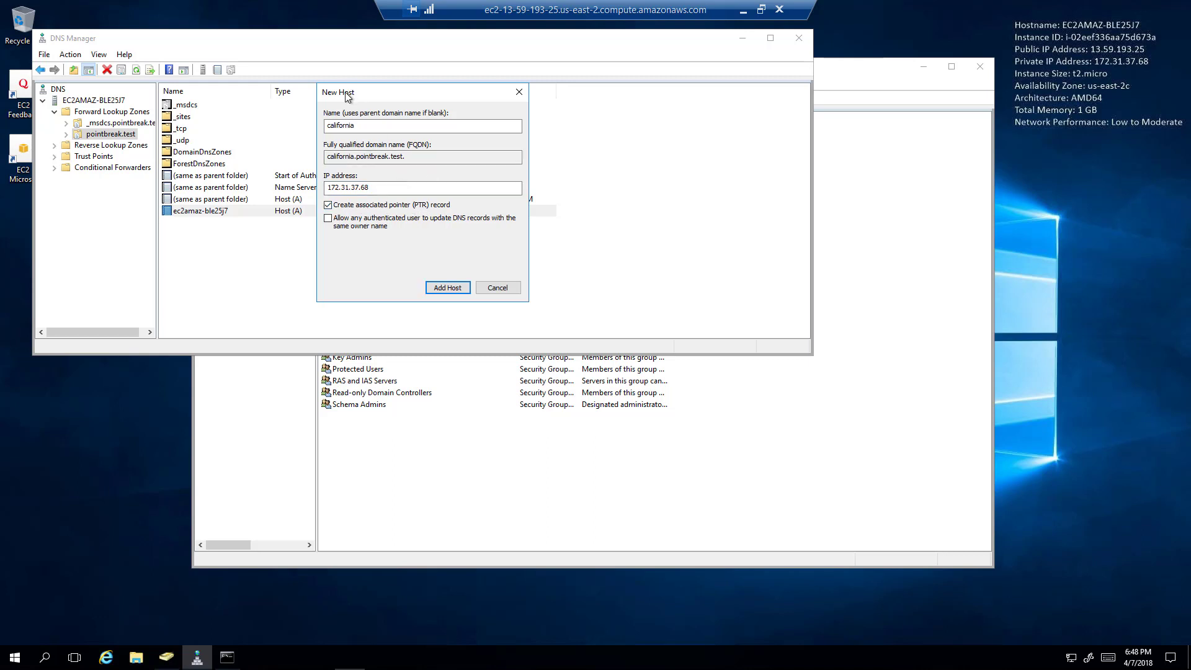
# Add the california host record, dismiss the PTR warning, and select the new record.
pyautogui.click(353, 125)
pyautogui.click(455, 285)
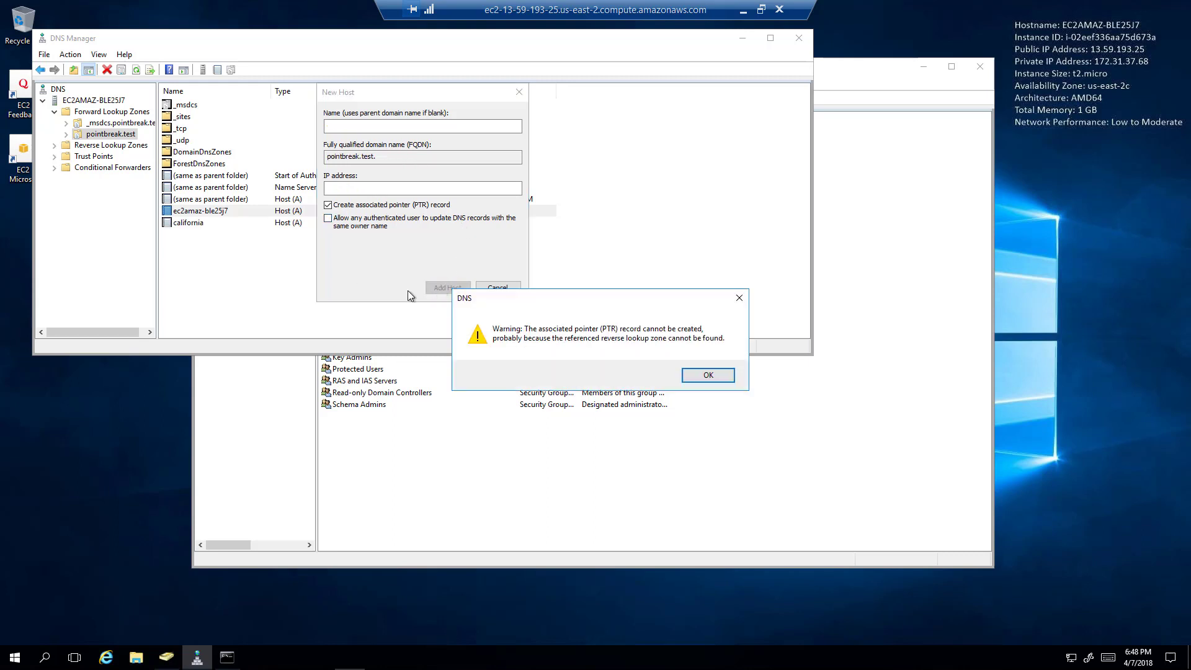
pyautogui.click(711, 375)
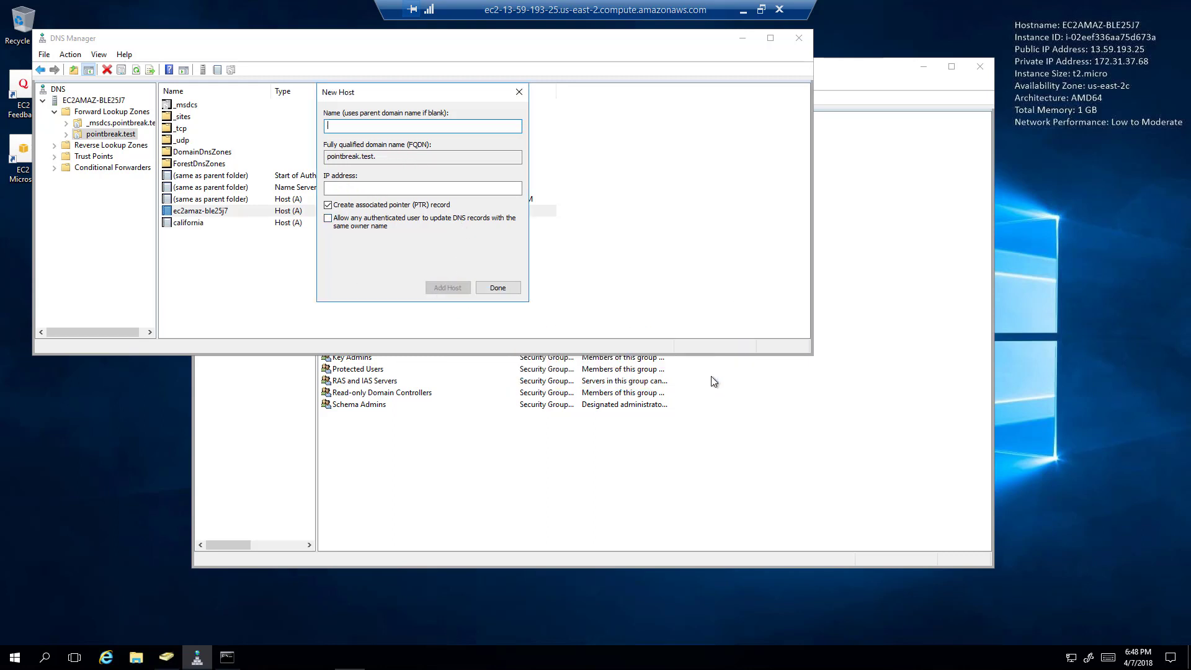
pyautogui.click(497, 287)
pyautogui.click(188, 224)
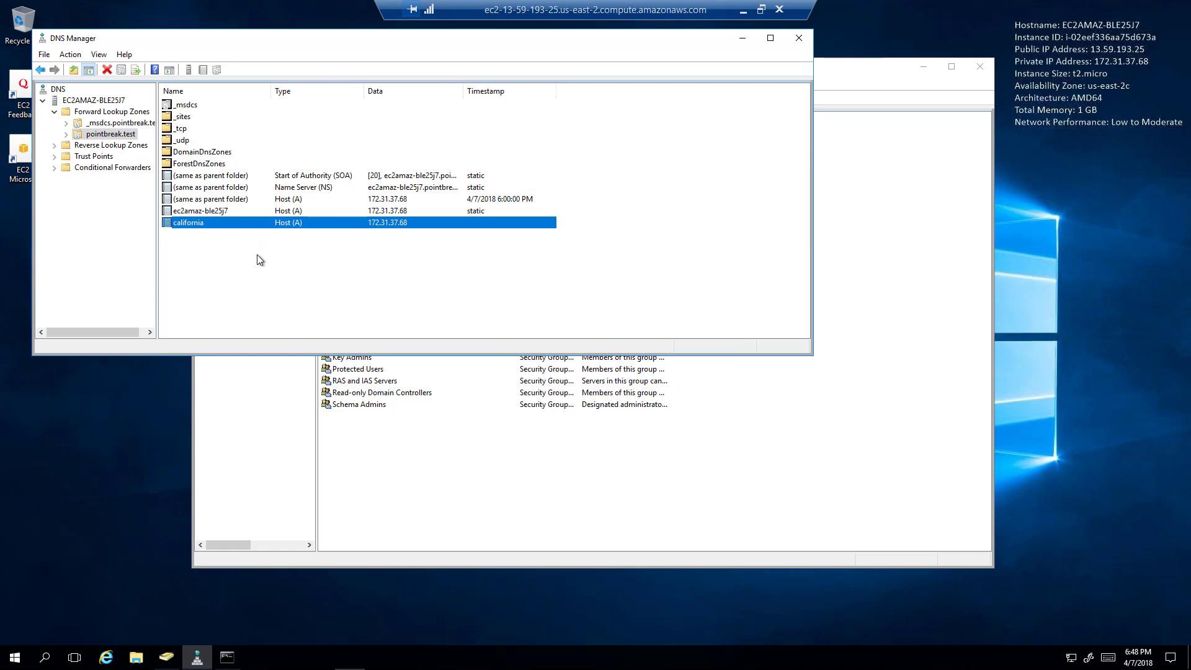
# Bring the Command Prompt forward and resize it beside DNS Manager.
pyautogui.click(239, 661)
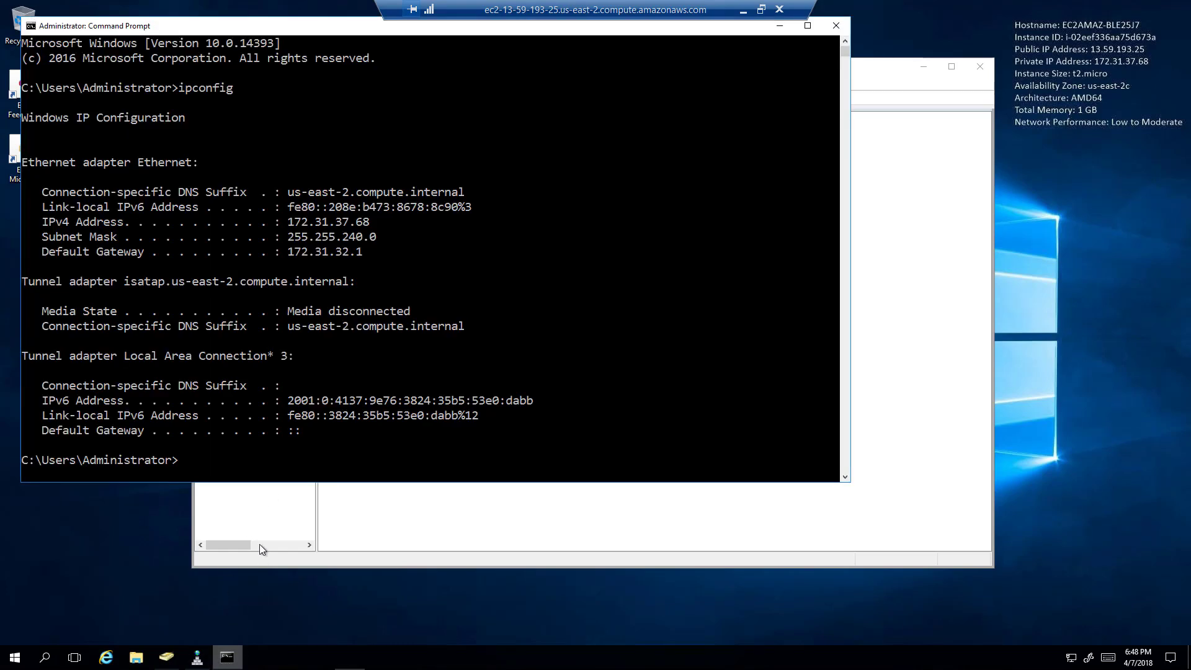
pyautogui.moveTo(476, 40); pyautogui.dragTo(774, 53)
pyautogui.moveTo(315, 129); pyautogui.dragTo(419, 129)
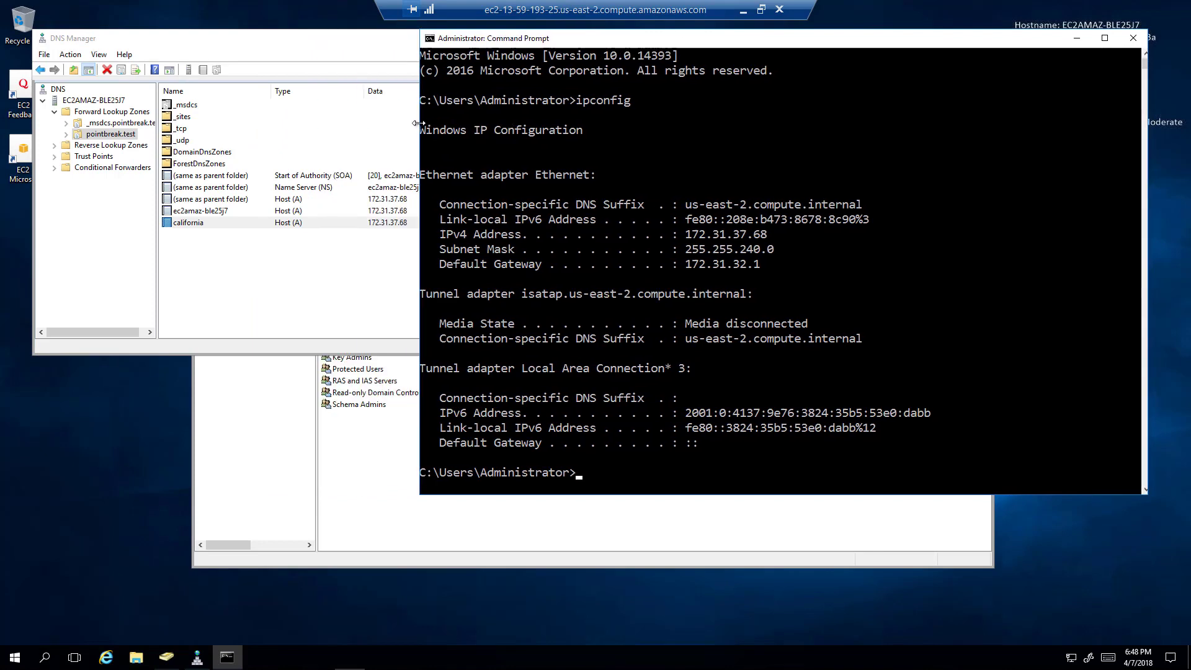
pyautogui.moveTo(550, 39); pyautogui.dragTo(514, 36)
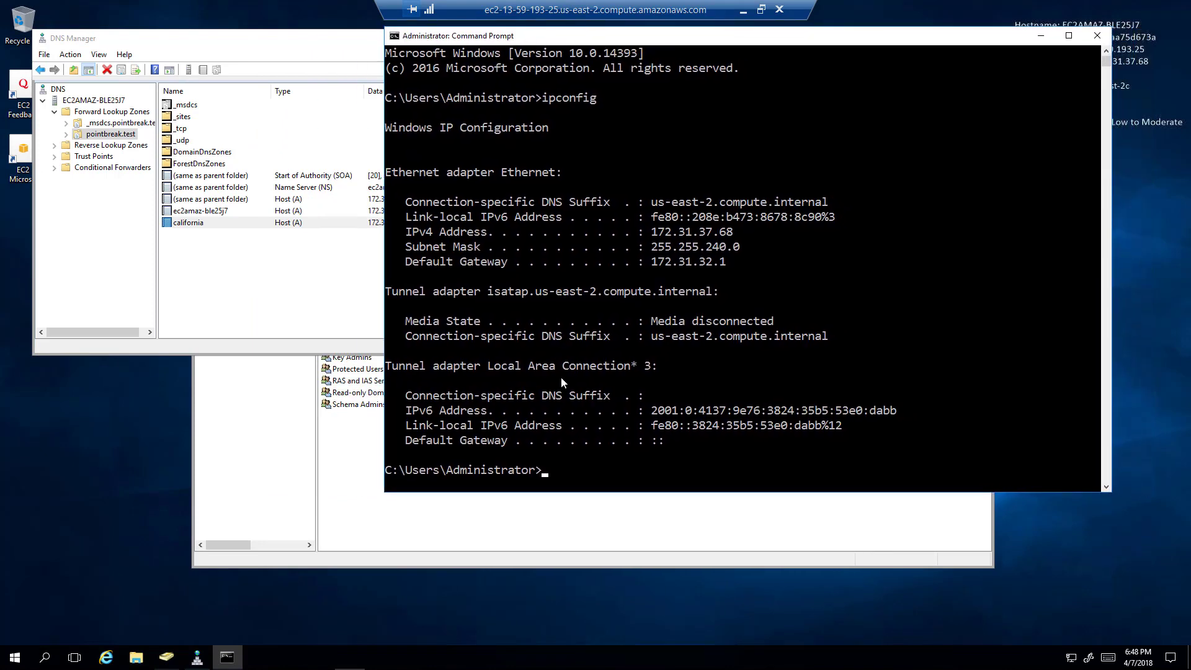
# In nslookup, query california.pointbreak.test (172.31.37.68) and nevada.pointbreak.test (non-existent domain).
pyautogui.write('nslookup')
pyautogui.press('Return')
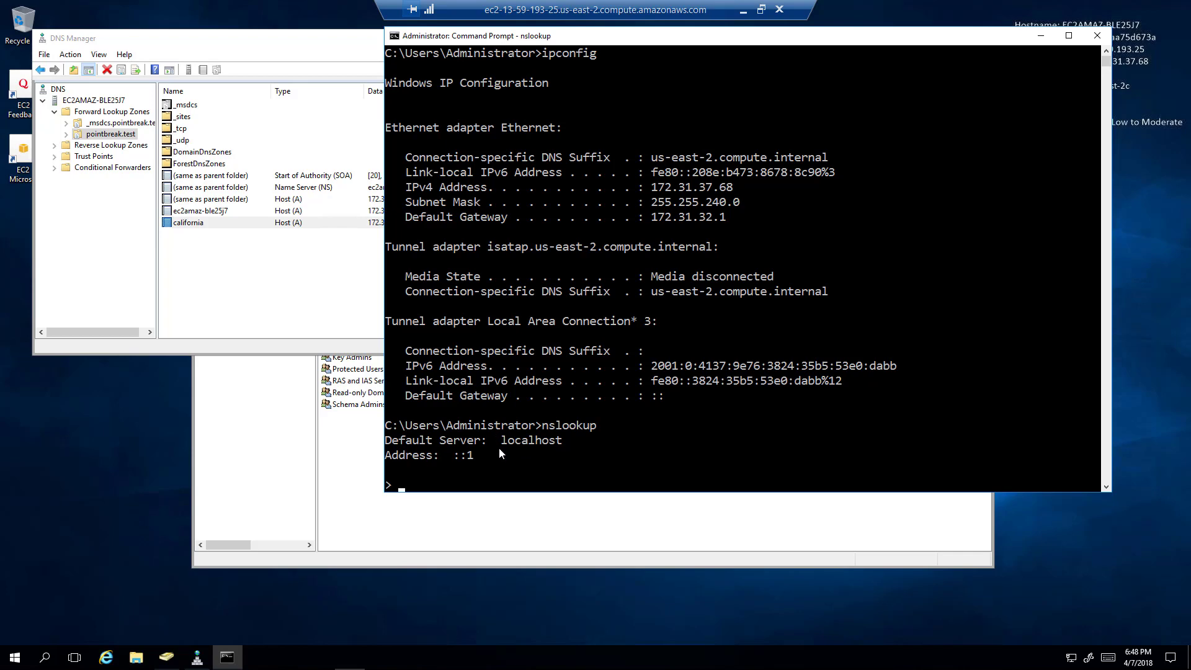
pyautogui.write('california.pointbreak.')
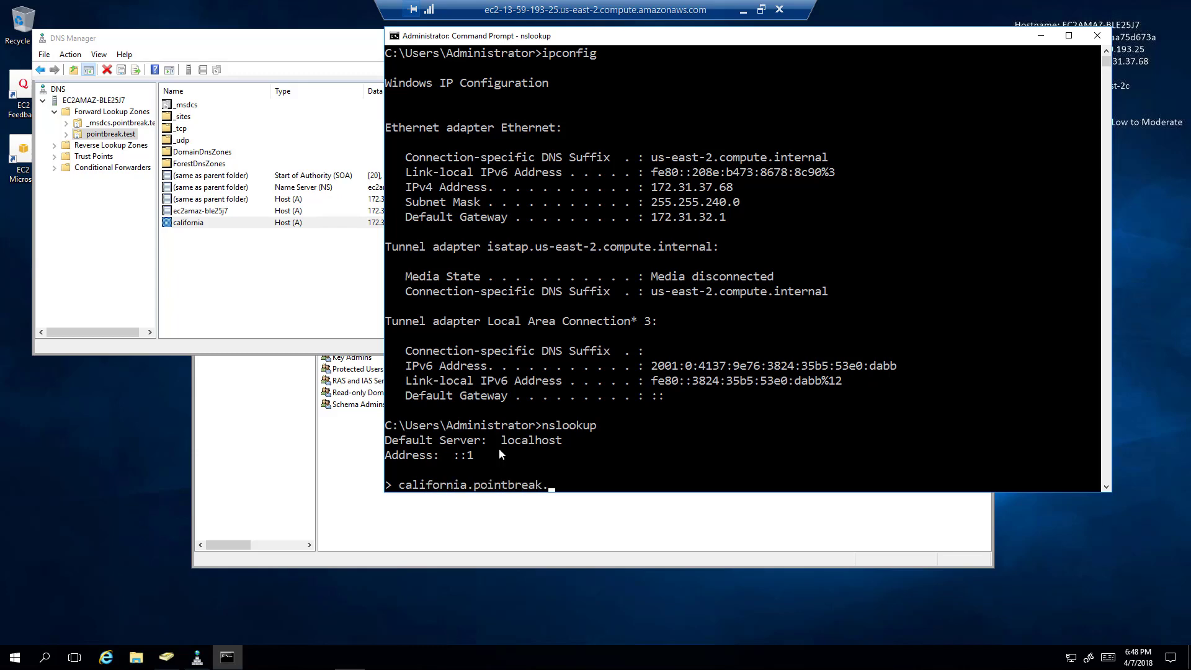
pyautogui.write('test')
pyautogui.press('Return')
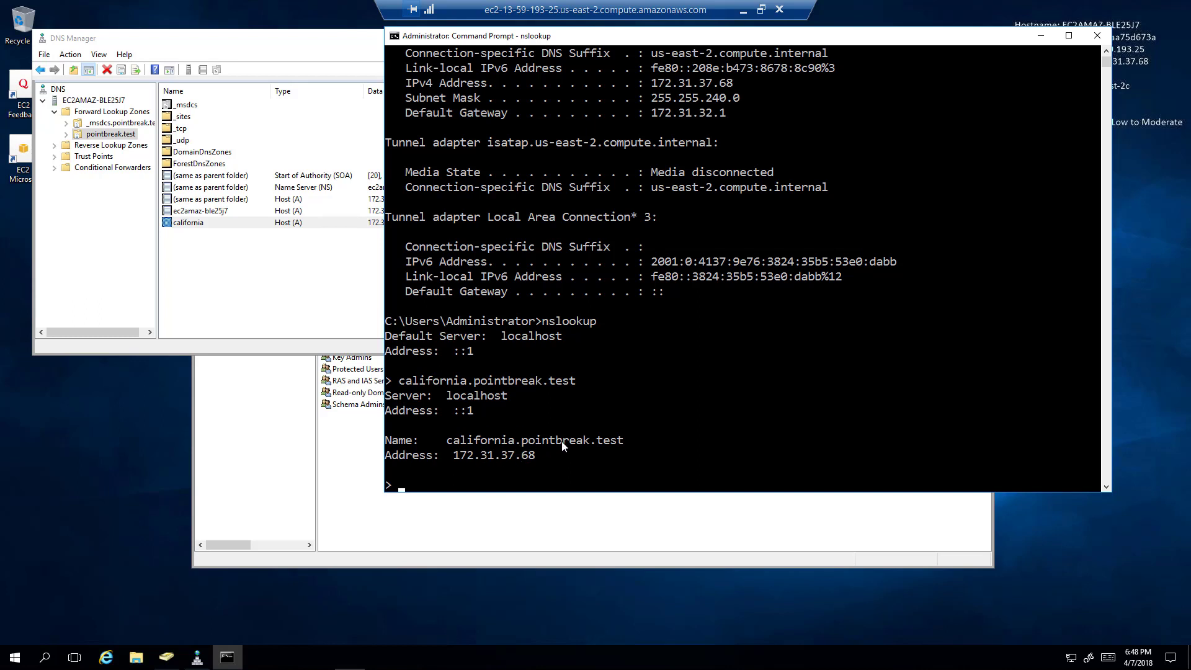
pyautogui.write('nevada.pointbrea')
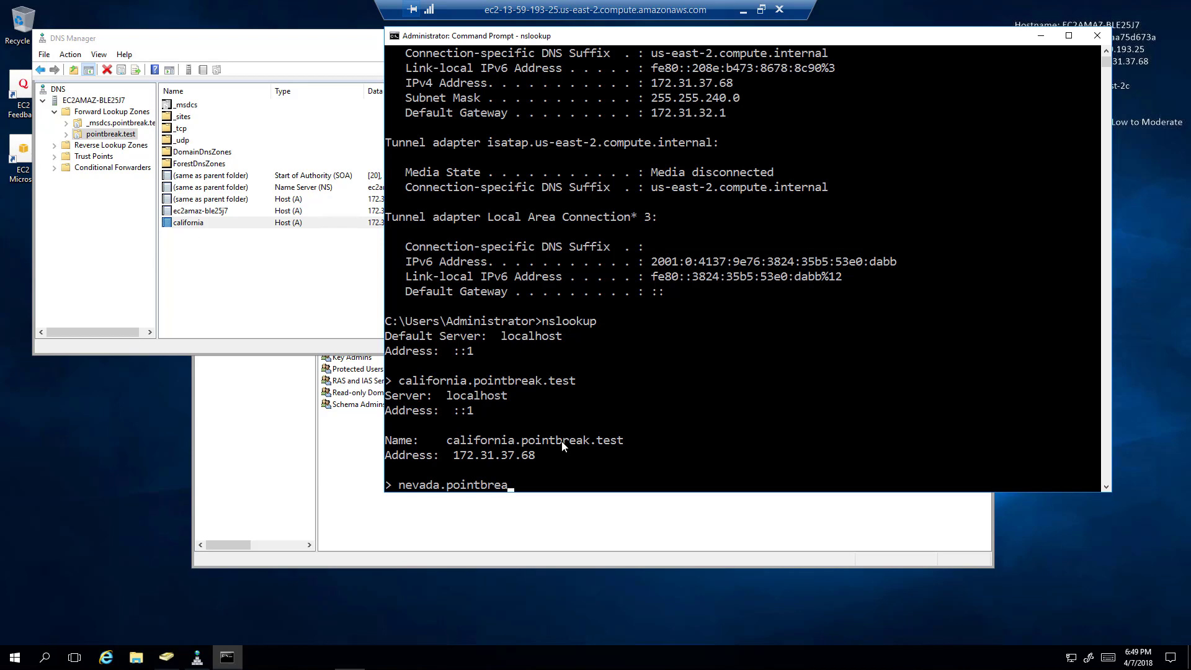
pyautogui.write('k.test')
pyautogui.press('Return')
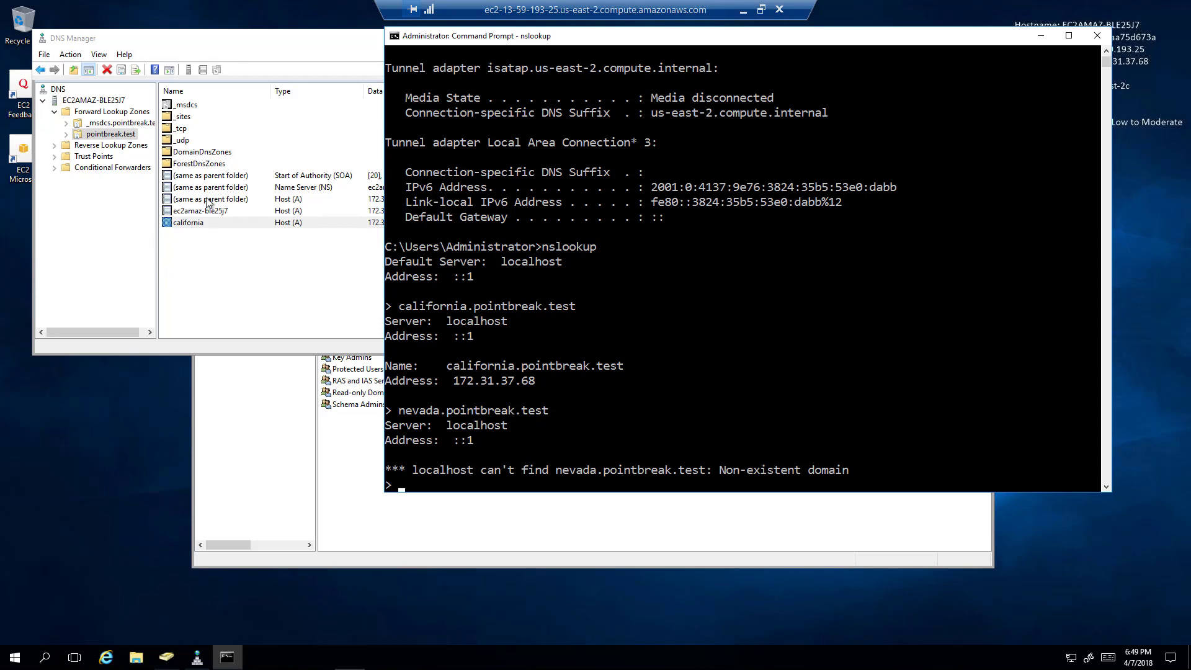
pyautogui.click(538, 440)
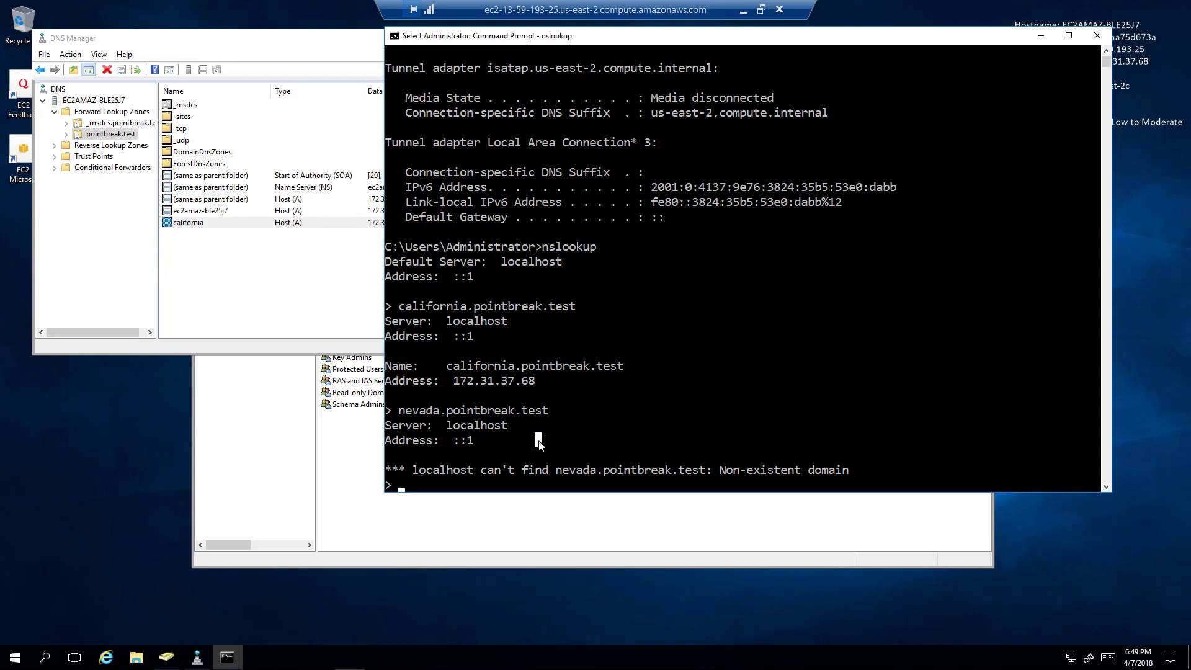
# Look up google.com and mark its IPv6 2607:f8b0:4004:802::200e and IPv4 172.217.7.238 addresses.
pyautogui.click(519, 469)
pyautogui.write('google.com')
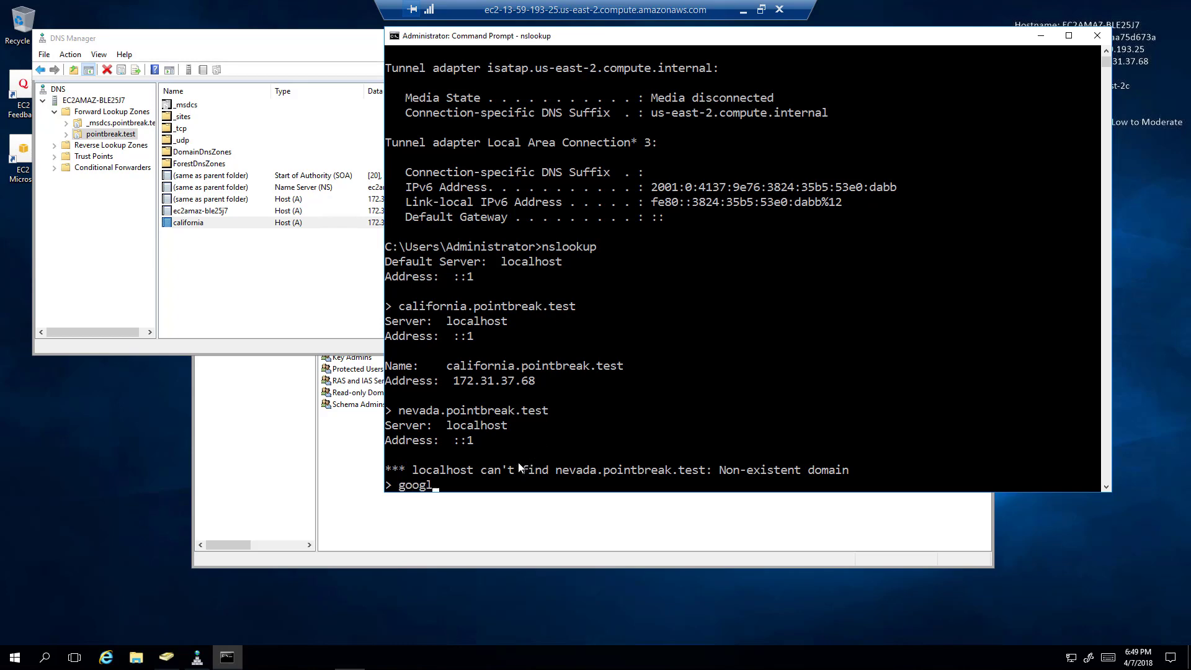
pyautogui.press('Return')
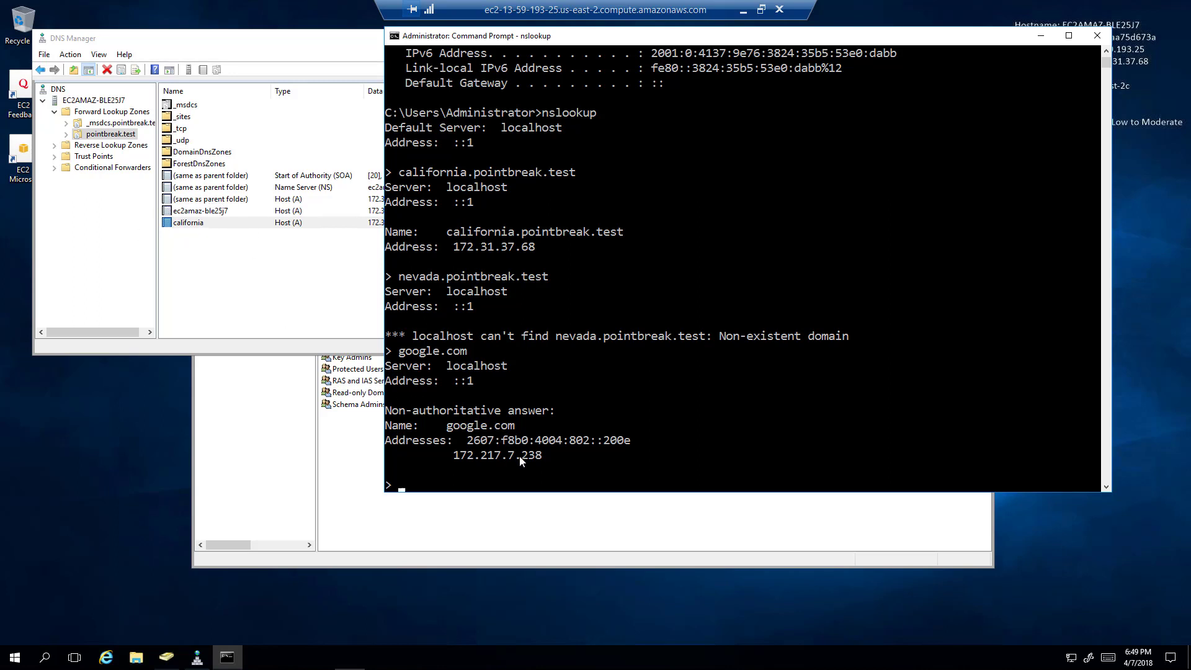
pyautogui.moveTo(464, 445); pyautogui.dragTo(645, 441)
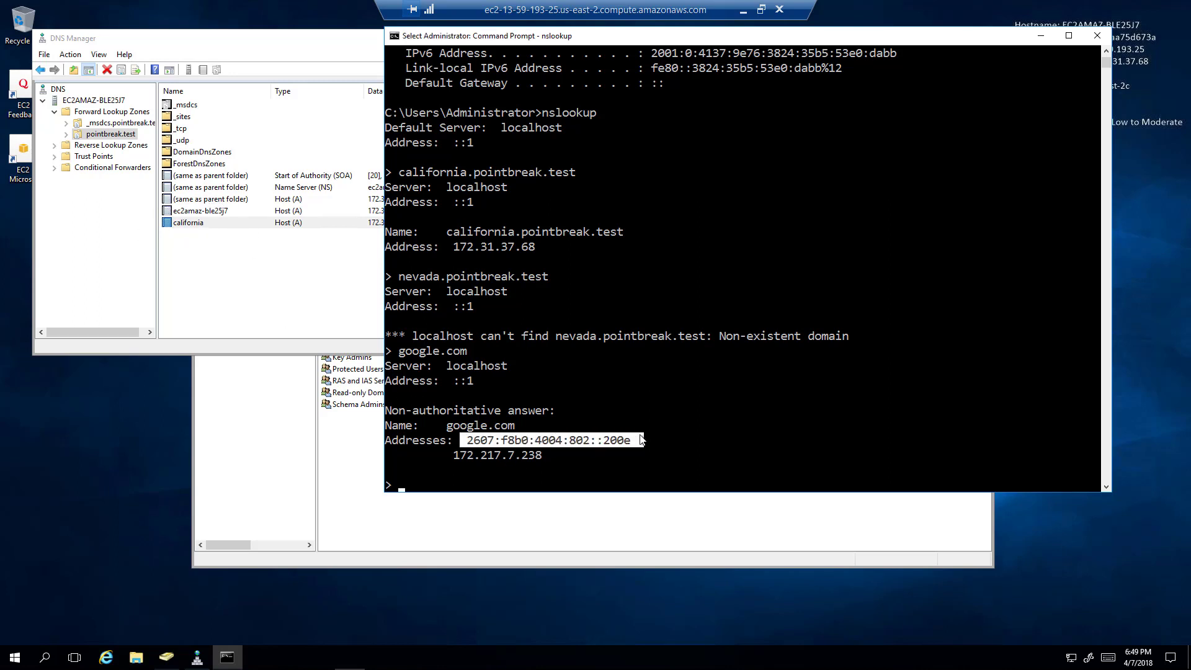
pyautogui.moveTo(454, 459); pyautogui.dragTo(537, 455)
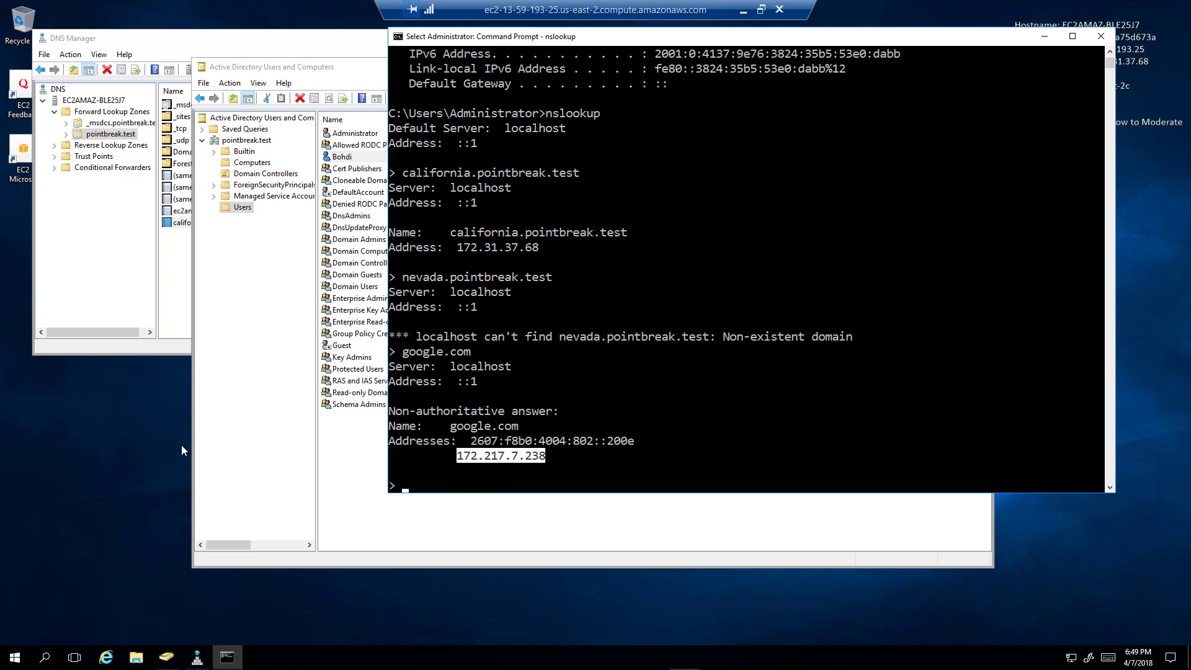
# Sign out of the remote server session from the Start menu's account options.
pyautogui.click(14, 659)
pyautogui.click(15, 571)
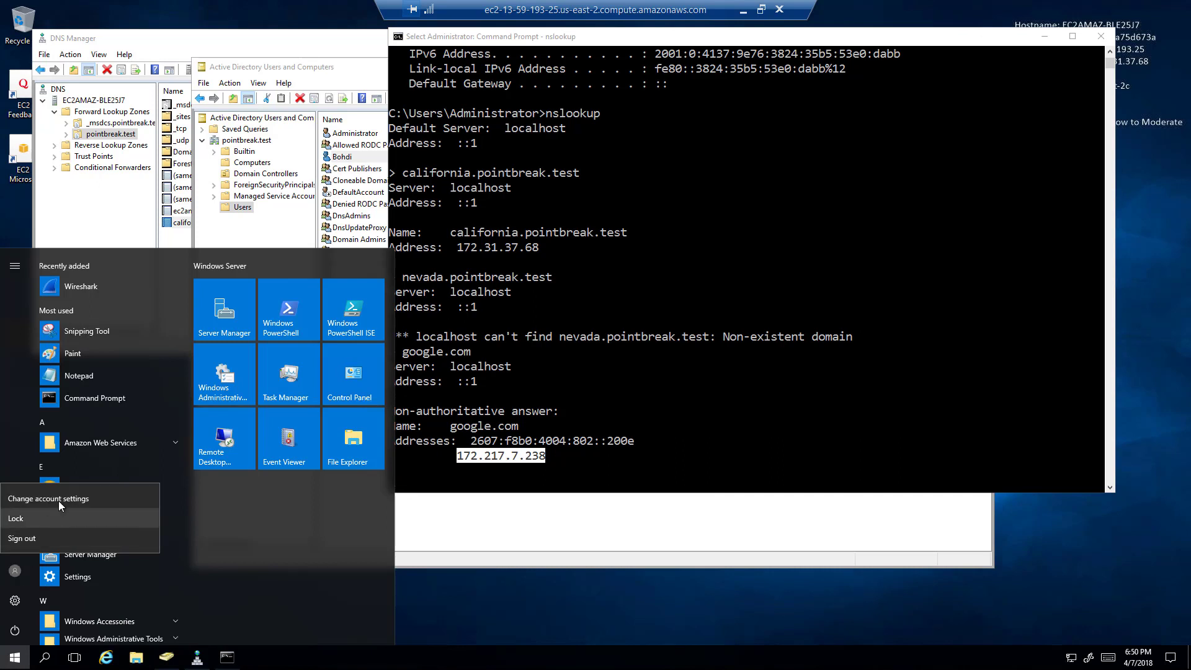
pyautogui.click(48, 539)
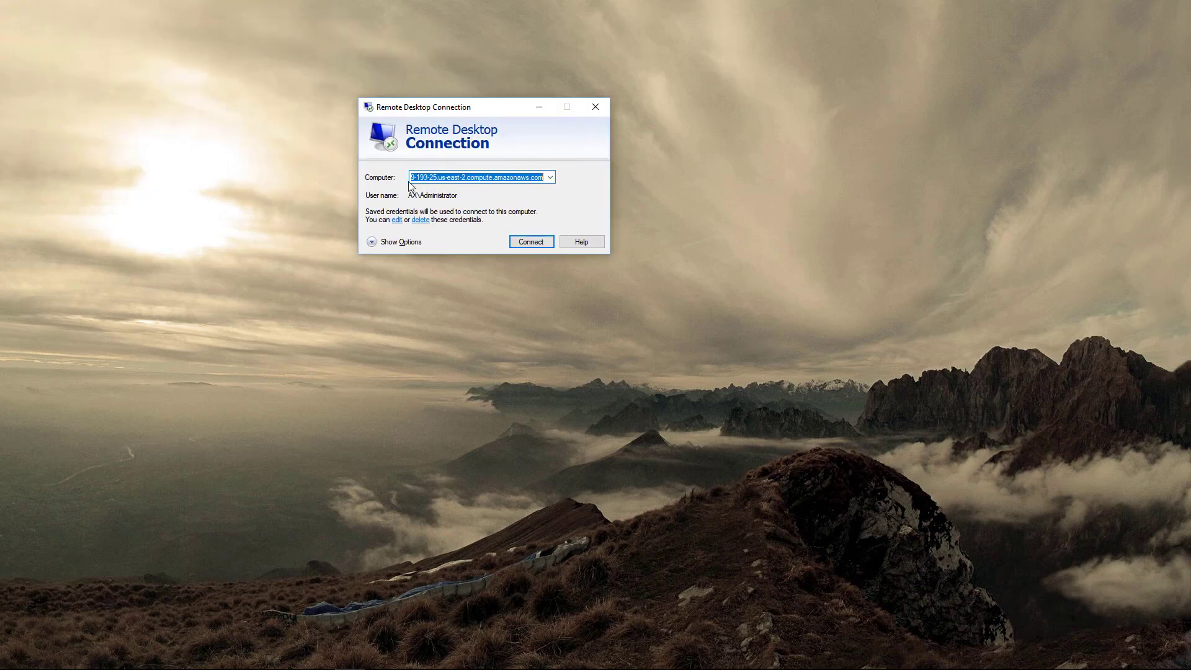
# Replace the saved credentials with a pointbreak domain user's name and password.
pyautogui.click(398, 220)
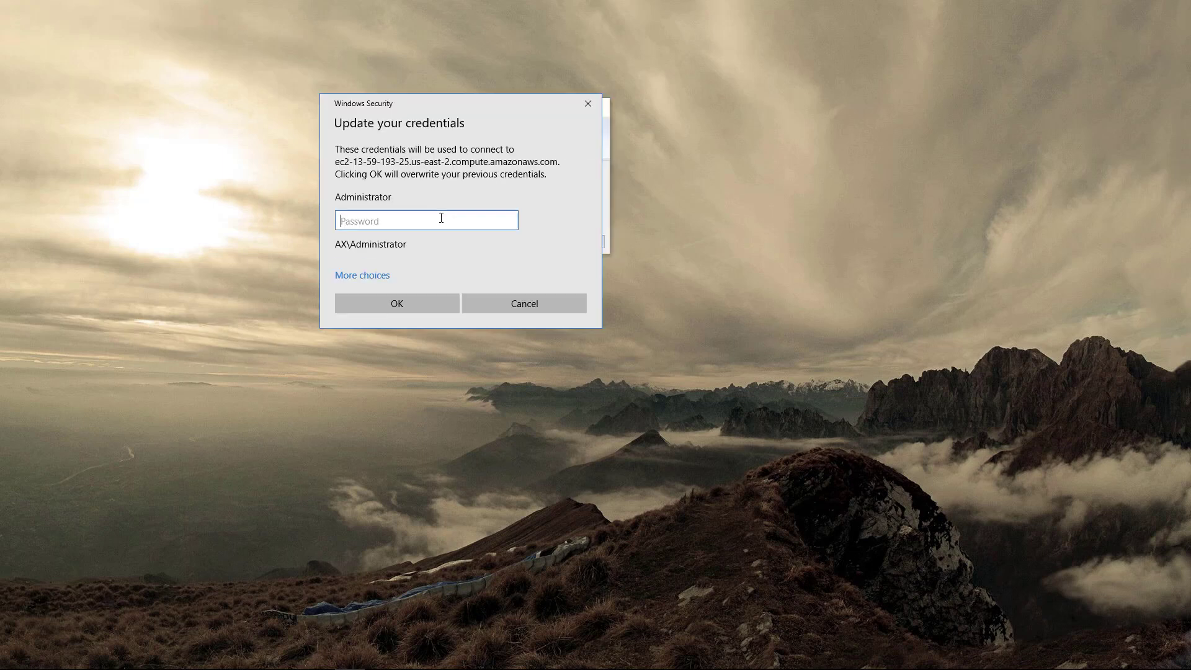
pyautogui.click(366, 280)
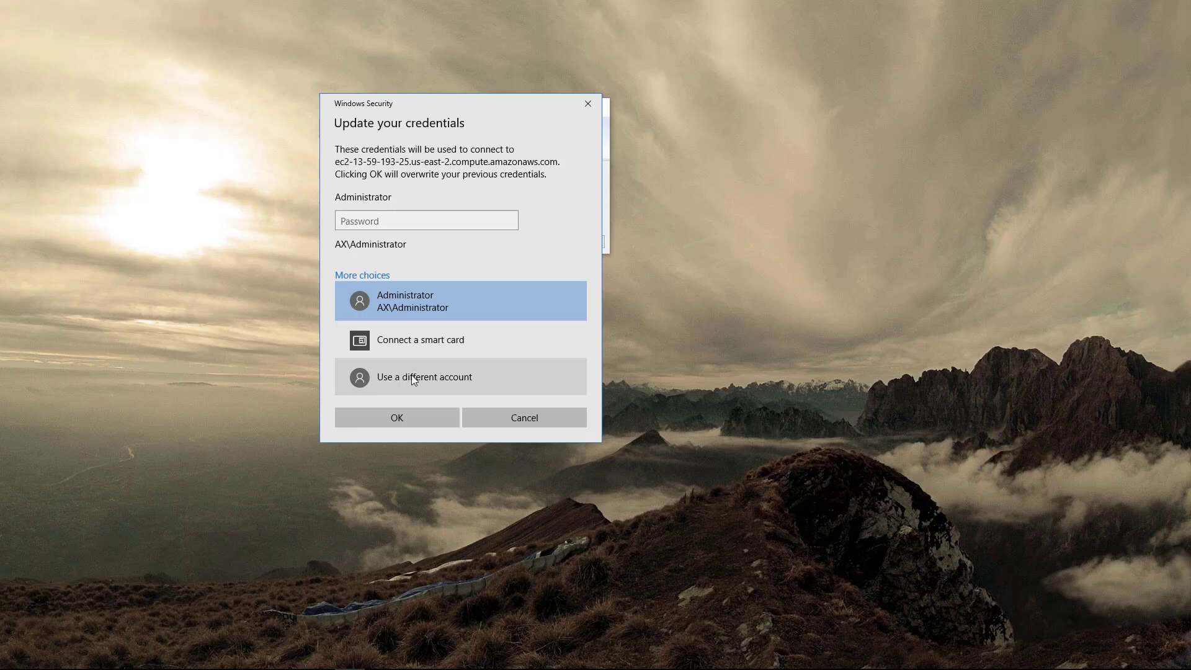
pyautogui.click(411, 375)
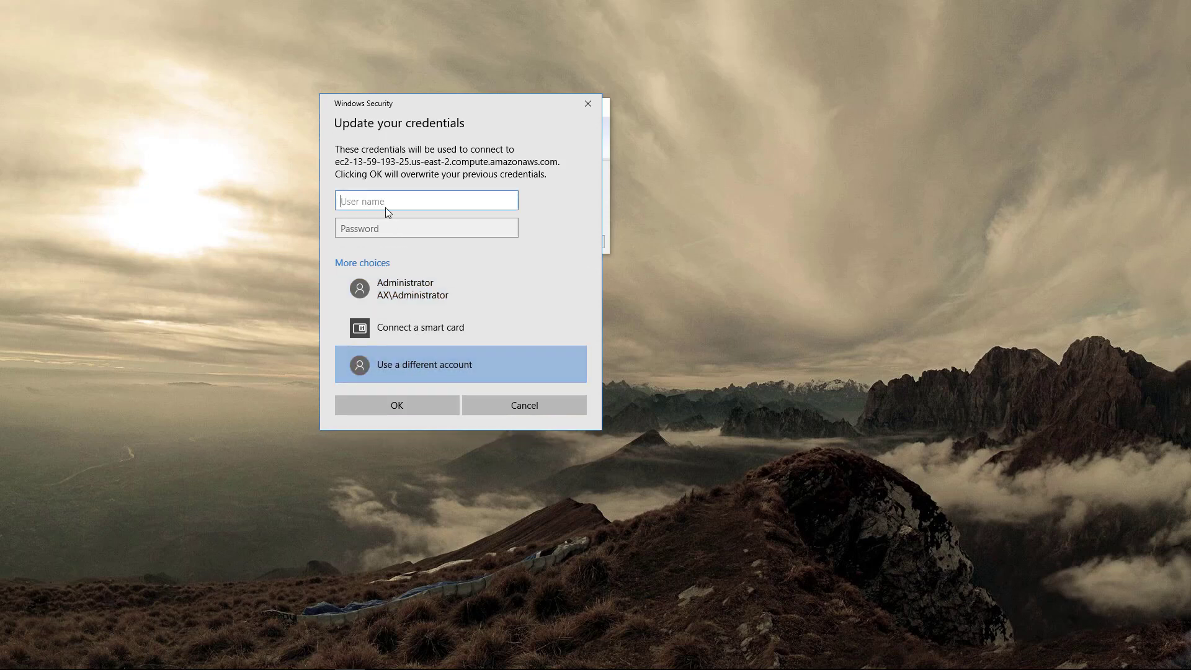
pyautogui.write('pointbreak\\bohdi')
pyautogui.press('Tab')
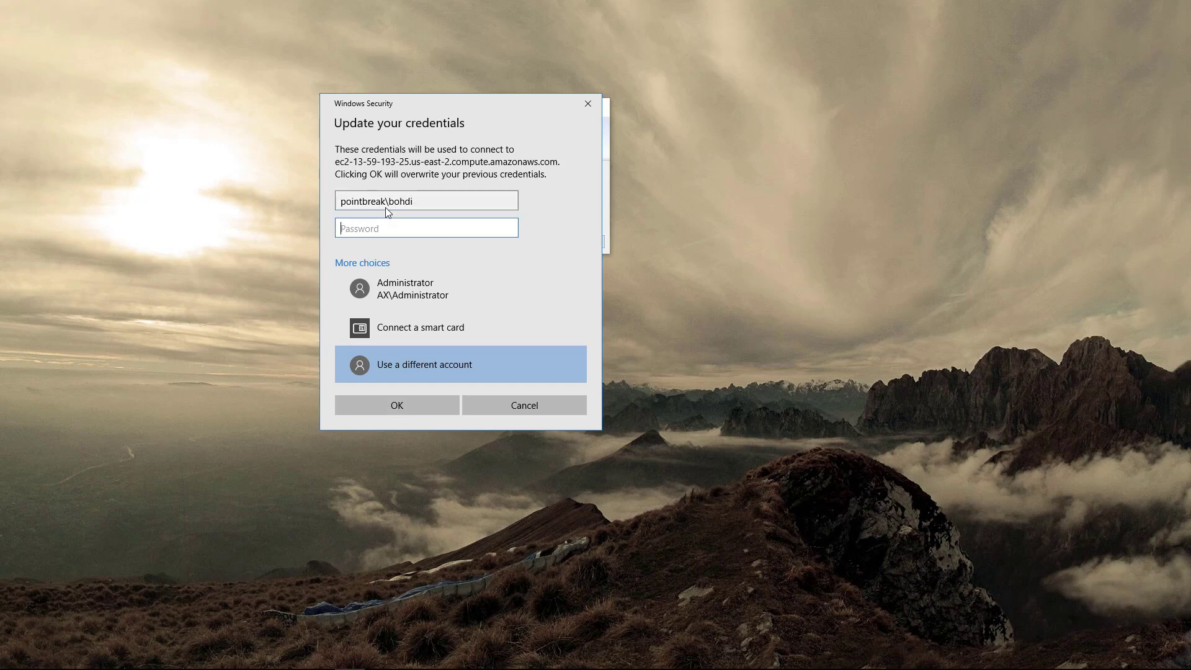
pyautogui.write('••••••••')
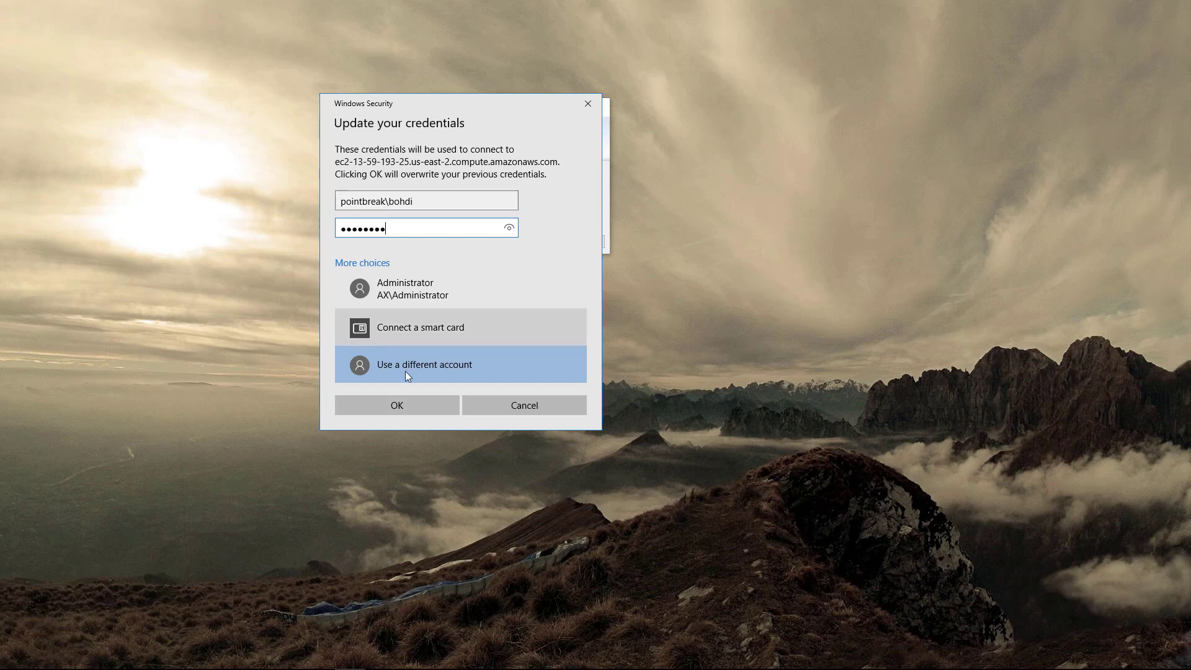
pyautogui.click(422, 405)
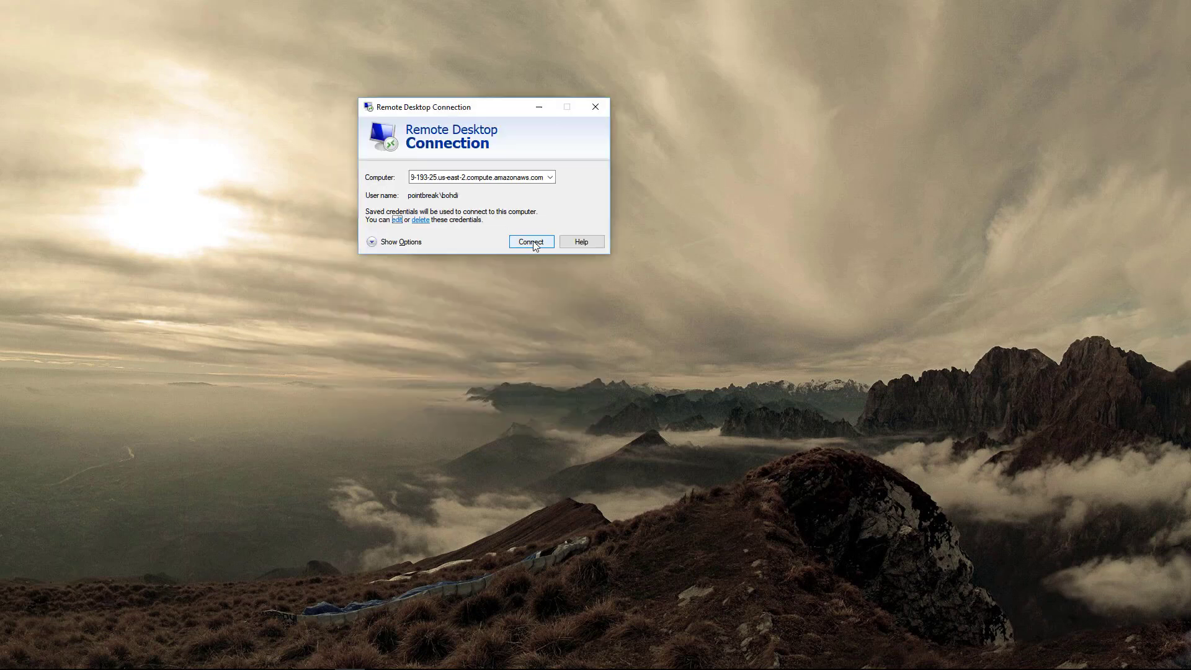
# Try connecting as the domain user and dismiss the password-change-required error.
pyautogui.click(532, 242)
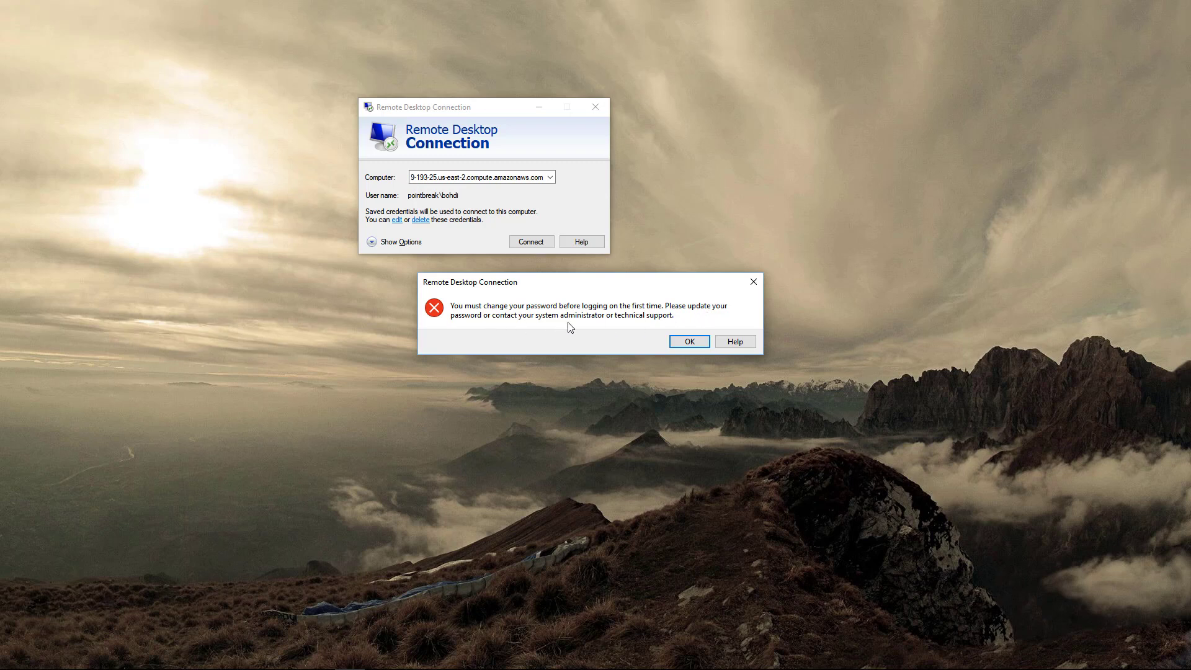
pyautogui.click(689, 342)
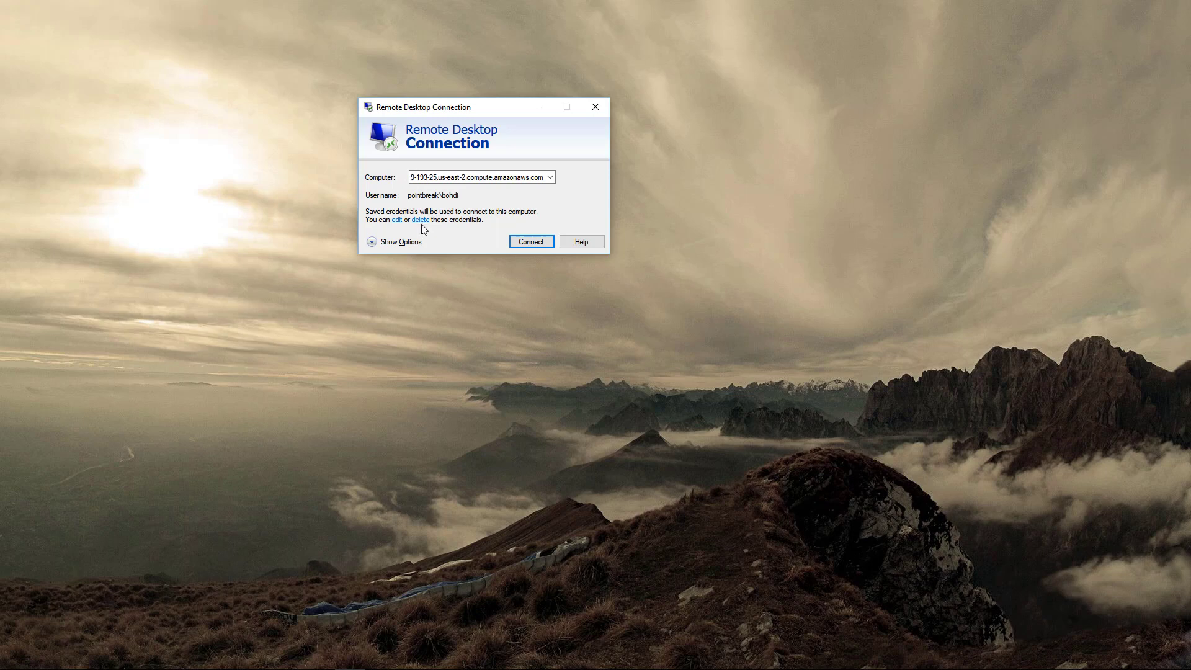
# Expand Remote Desktop Connection to show its full General tab options.
pyautogui.click(402, 241)
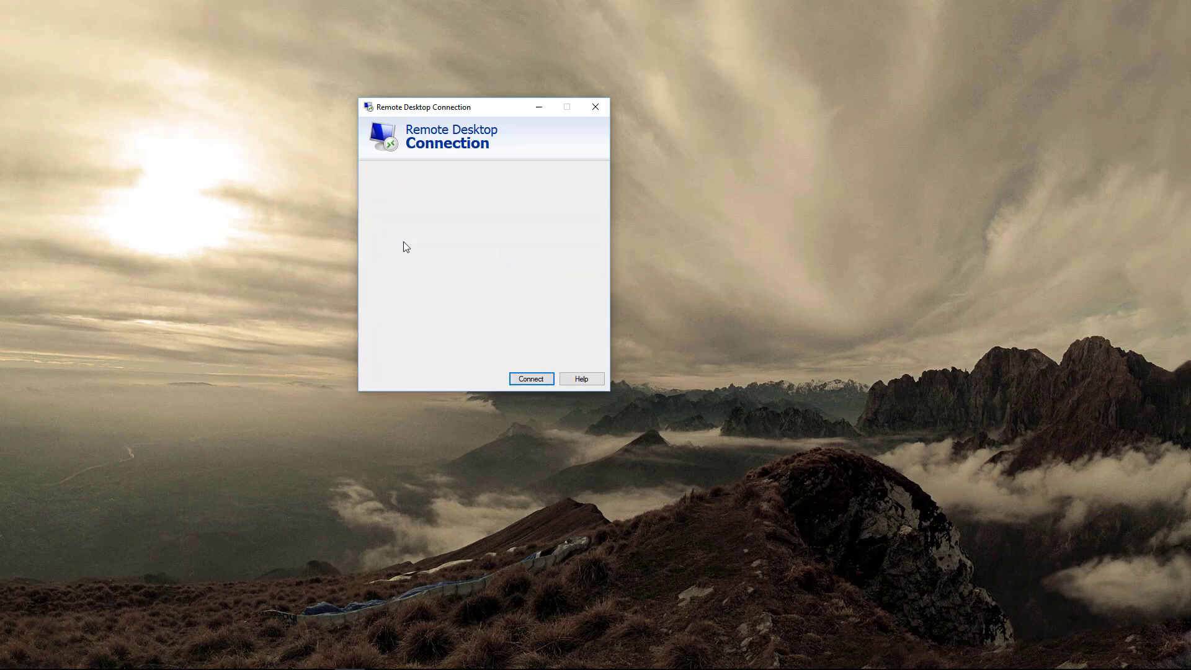